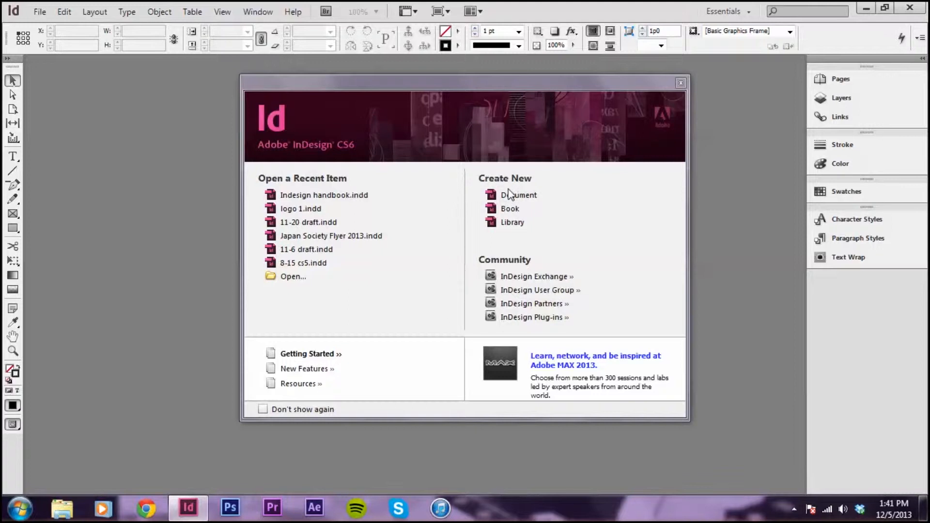
Open the recent file Indesign handbook.indd and set its display performance to High Quality Display
left_click(308, 195)
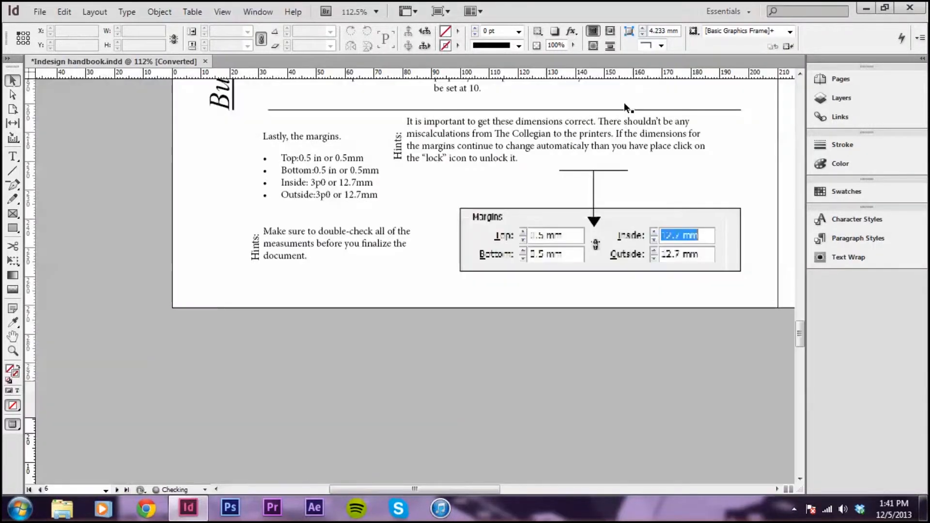
left_click(222, 12)
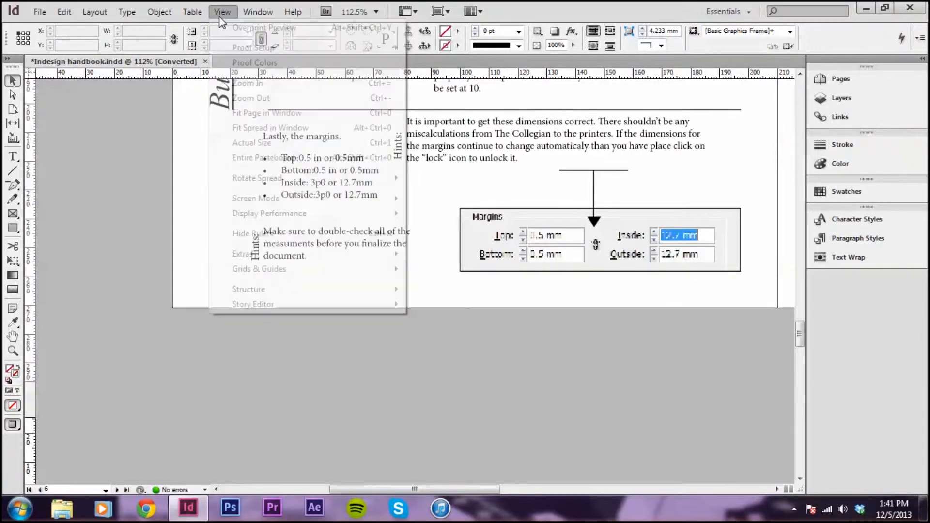
mouse_move(378, 221)
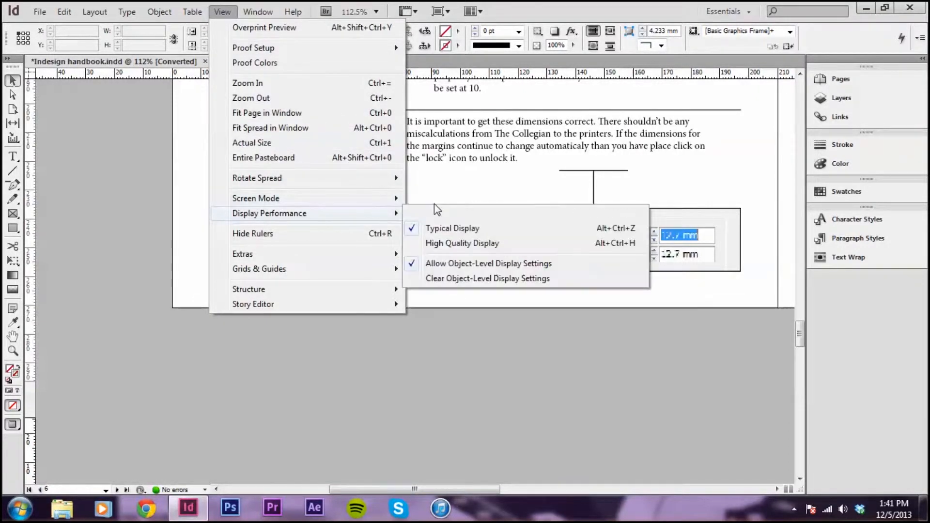
left_click(454, 240)
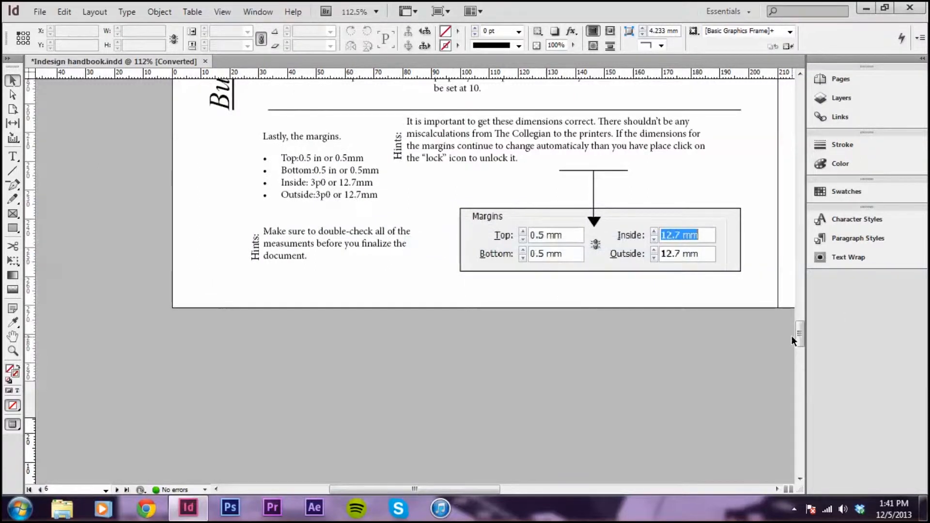
Examine the handbook's cover, table of contents and author's word pages at a readable magnification
left_click_drag(800, 334, 850, 118)
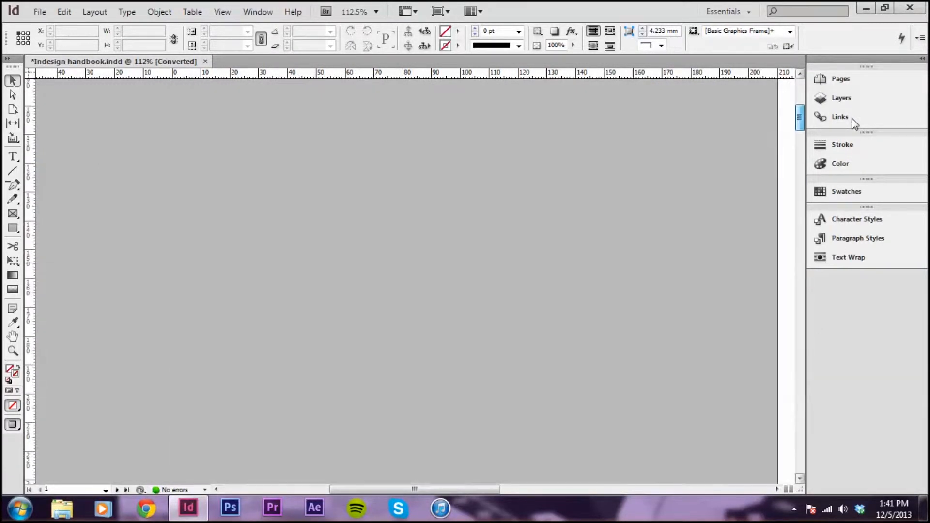
key("ctrl+minus")
key("ctrl+minus")
key("ctrl+minus")
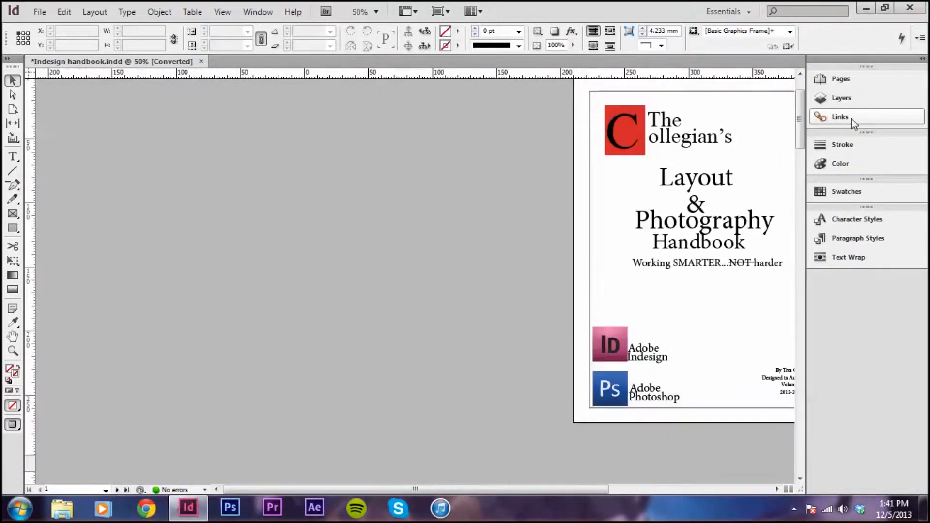
left_click_drag(399, 487, 533, 463)
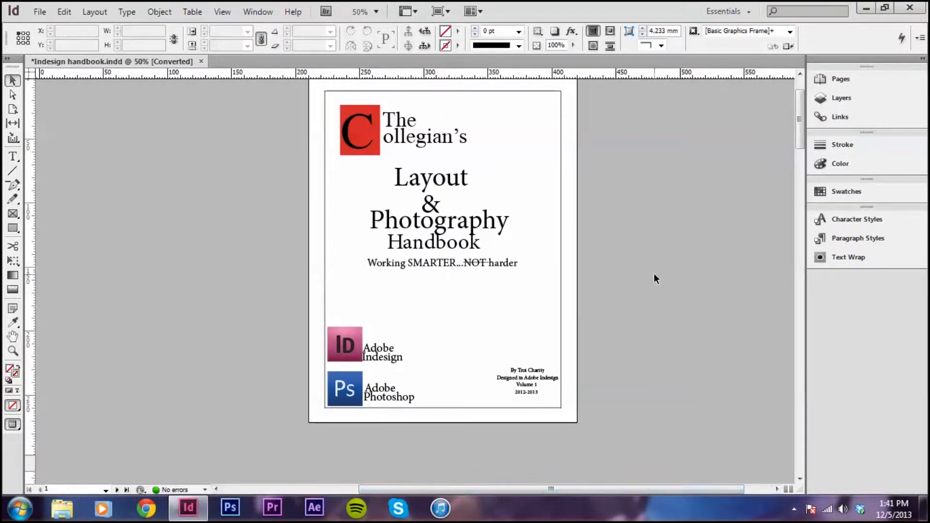
key("ctrl+equal")
scroll(652, 278, "up", 2)
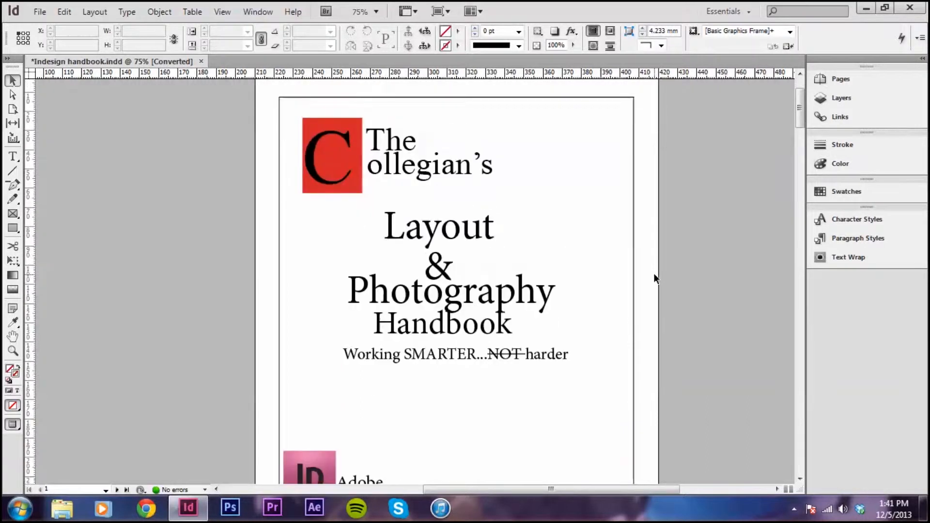
scroll(652, 278, "down", 10)
scroll(654, 278, "down", 5)
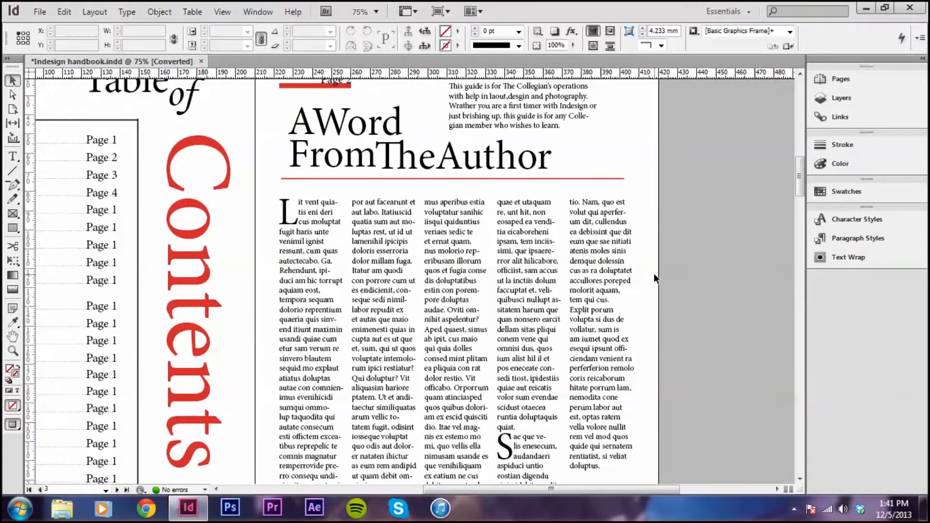
key("ctrl+minus")
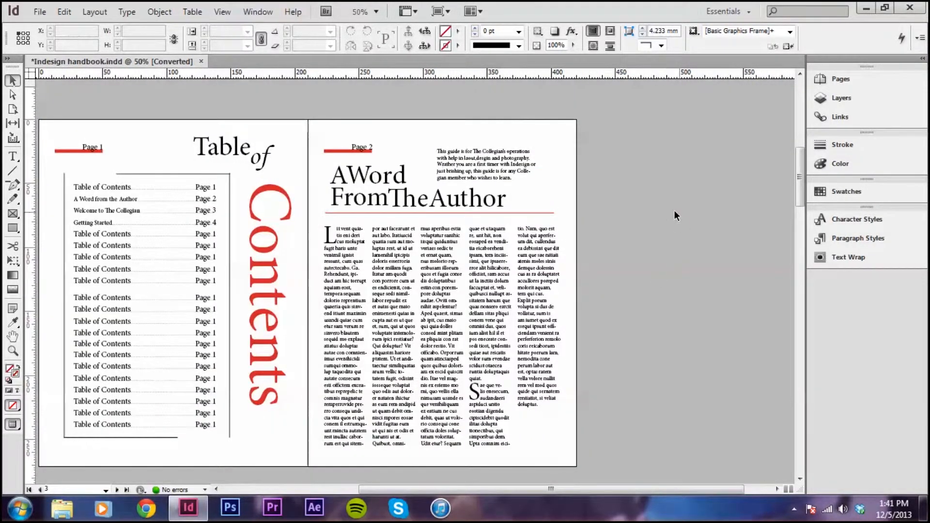
scroll(674, 211, "down", 1)
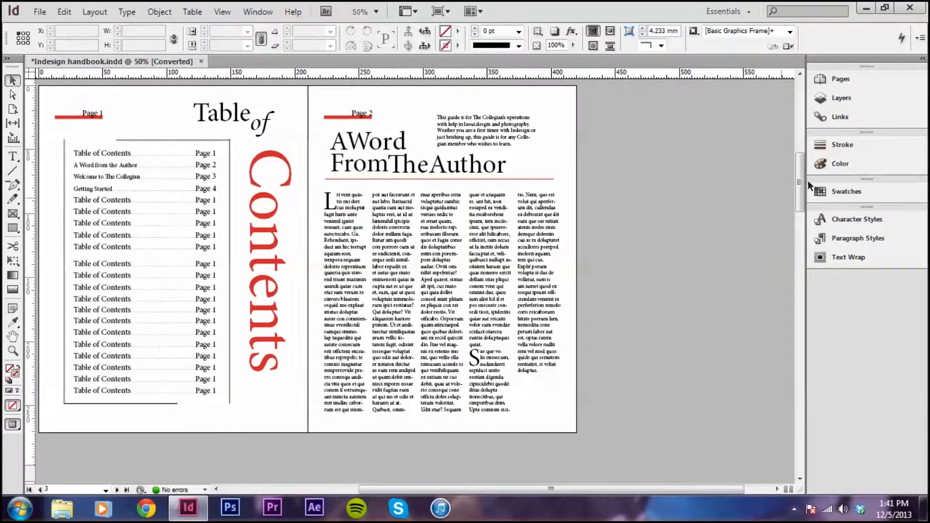
Look through handbook pages 3 to 6, from the welcome page to the tools overview
left_click_drag(802, 187, 781, 251)
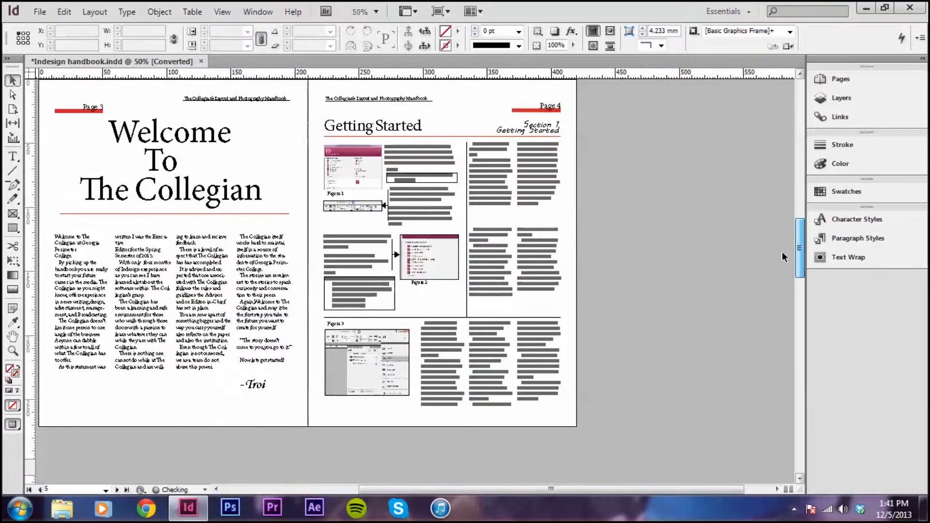
key("ctrl+equal")
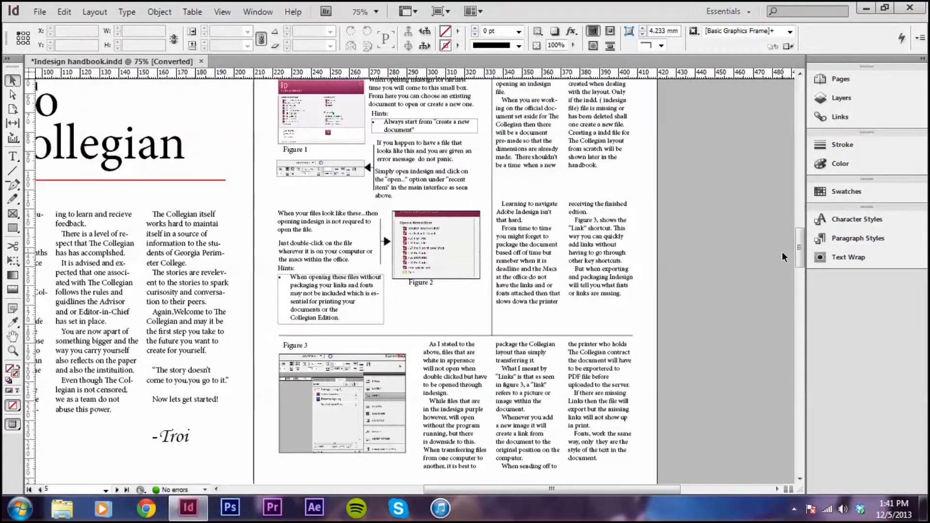
scroll(696, 420, "up", 2)
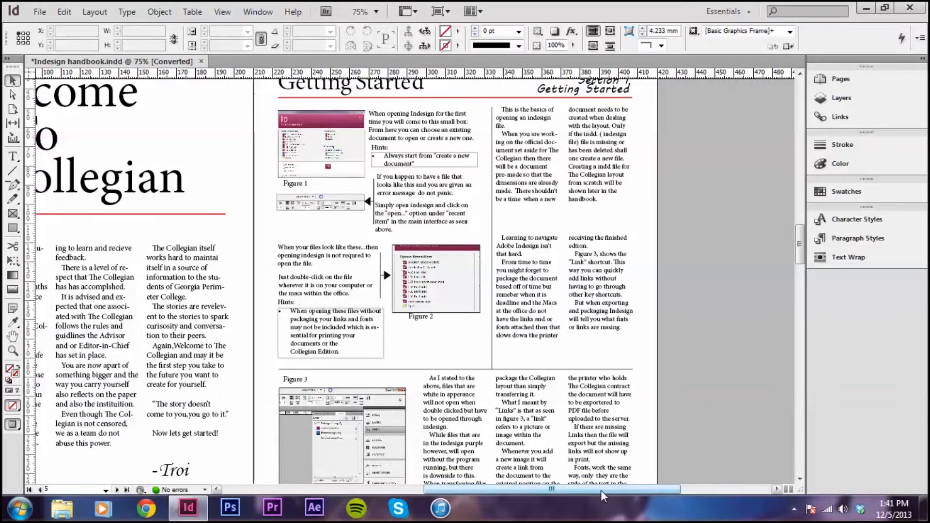
left_click_drag(600, 490, 550, 511)
scroll(643, 395, "up", 4)
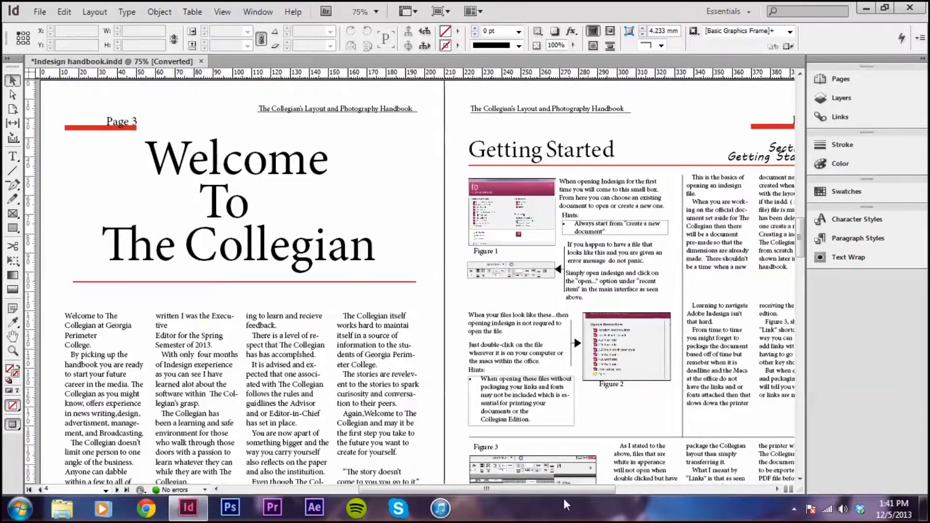
left_click_drag(581, 489, 590, 478)
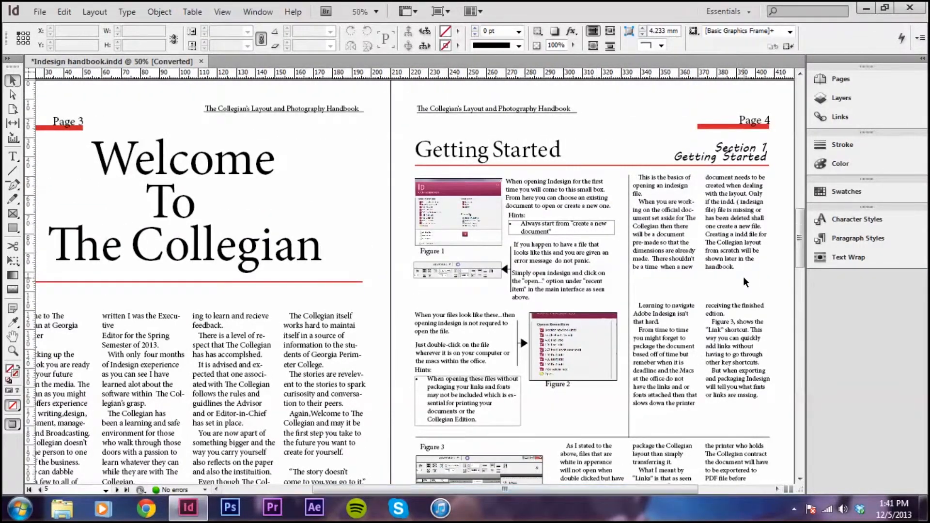
key("ctrl+minus")
scroll(398, 183, "down", 15)
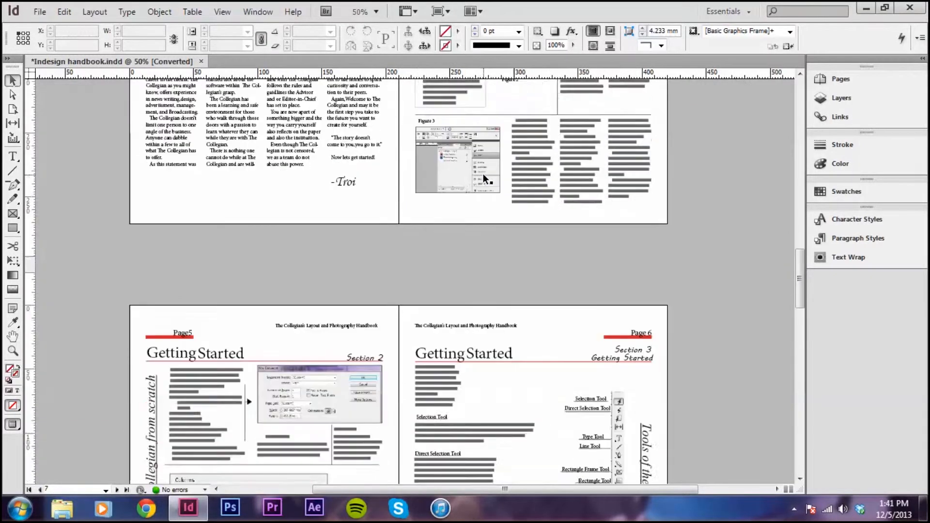
scroll(486, 179, "down", 2)
key("ctrl+equal")
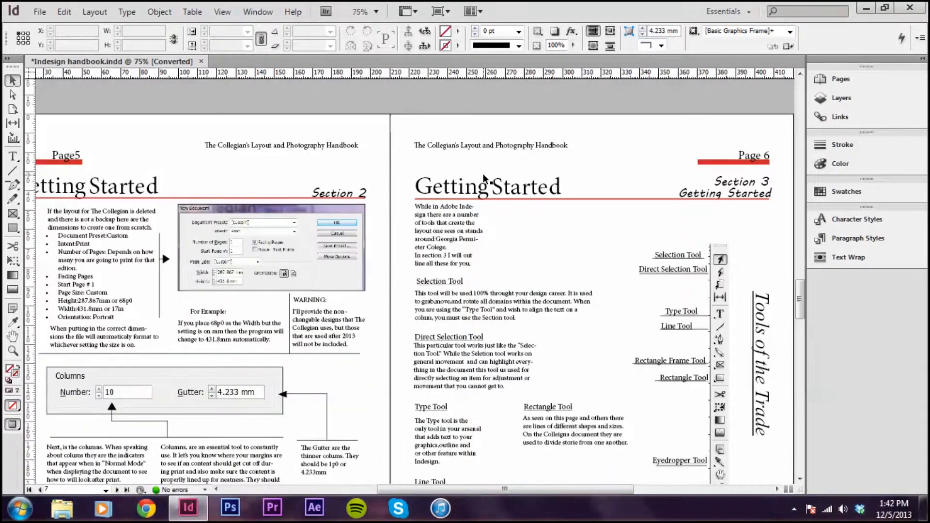
scroll(492, 144, "down", 1)
scroll(491, 144, "down", 2)
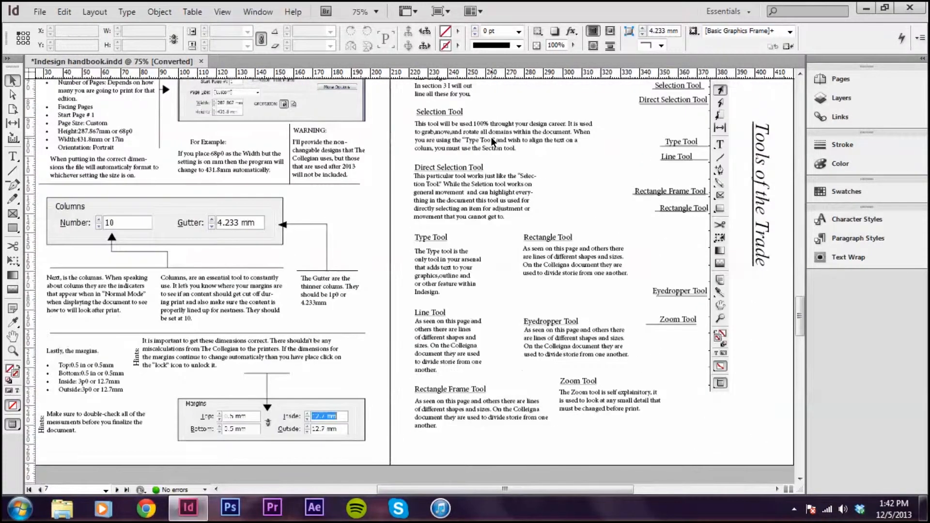
scroll(490, 137, "up", 3)
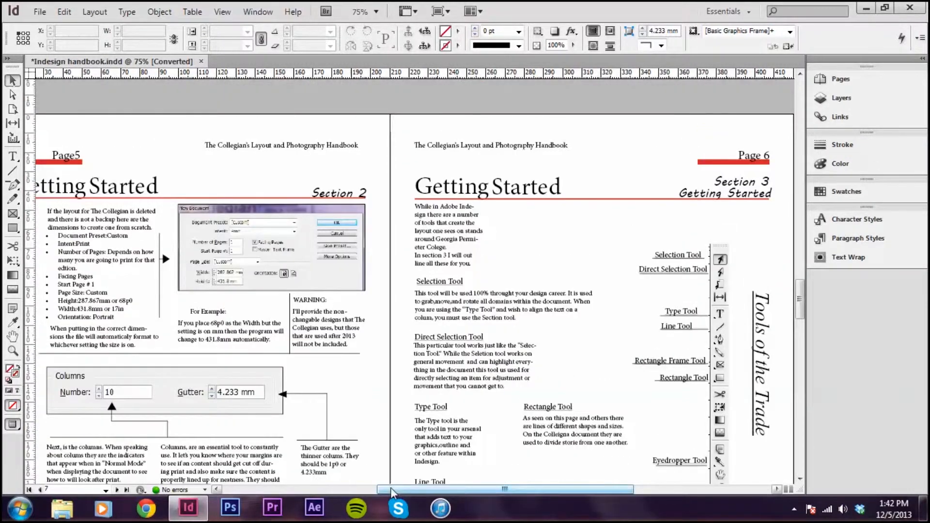
left_click_drag(390, 487, 453, 487)
scroll(486, 396, "down", 5)
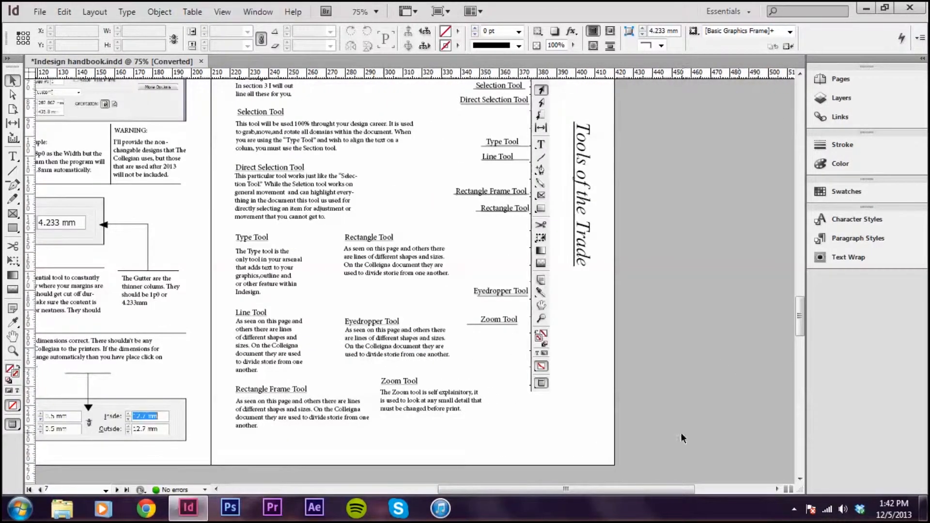
Toggle between preview and normal mode while reviewing the document overview spreads, and return to the cover
key("w")
left_click_drag(550, 488, 476, 502)
scroll(536, 403, "up", 5)
scroll(537, 402, "up", 20)
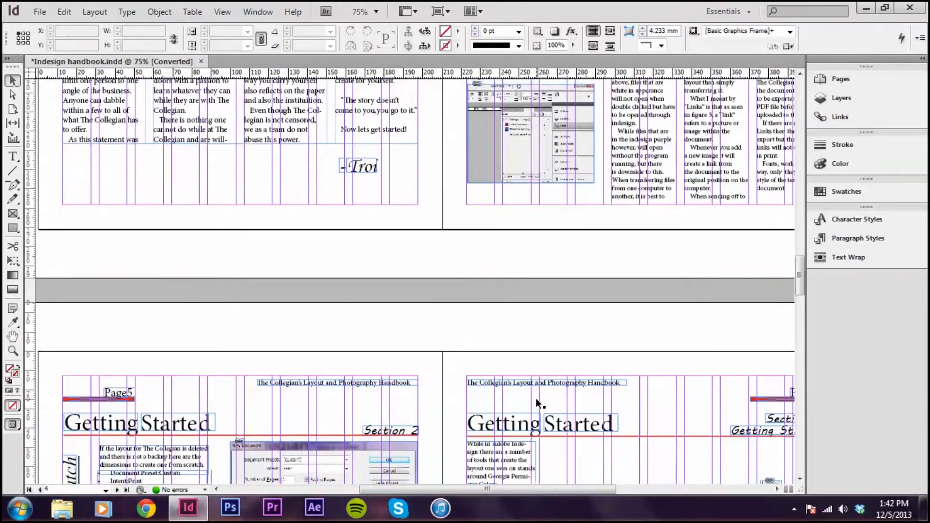
scroll(536, 402, "down", 20)
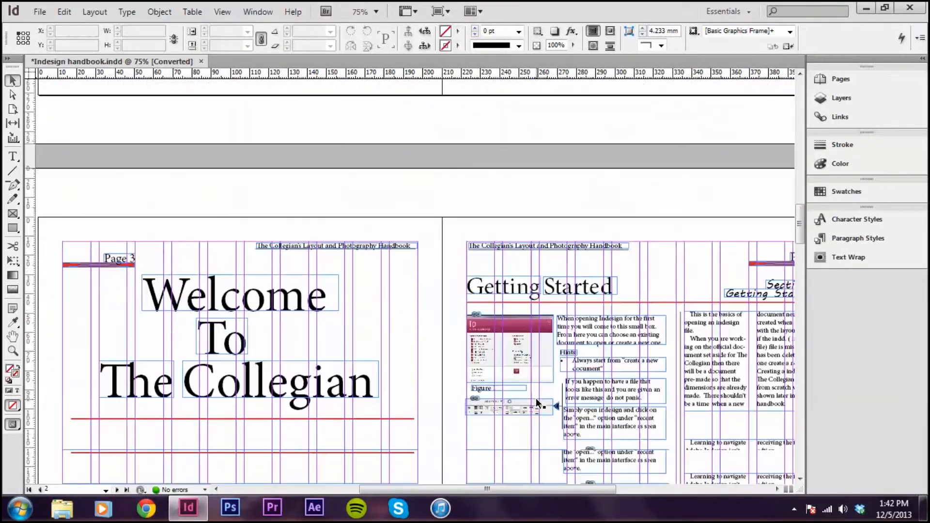
scroll(537, 402, "up", 4)
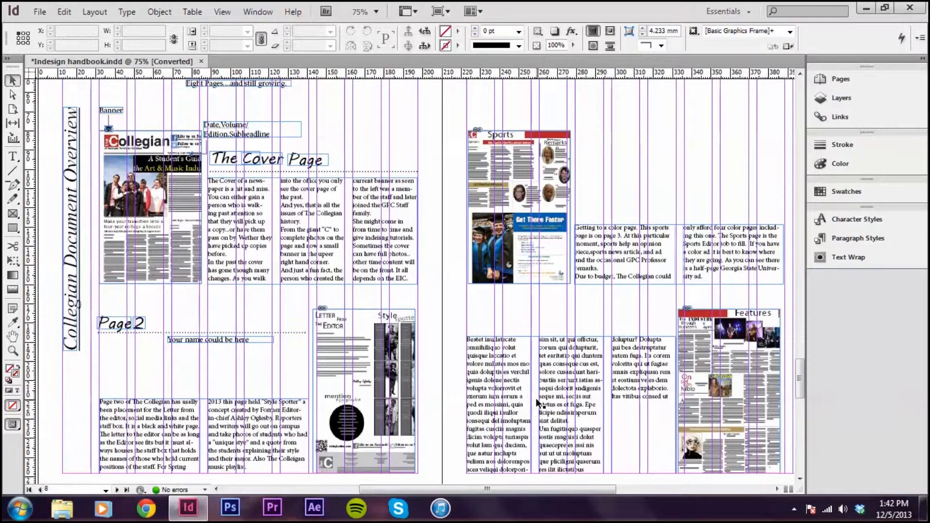
scroll(536, 402, "down", 8)
scroll(538, 403, "down", 10)
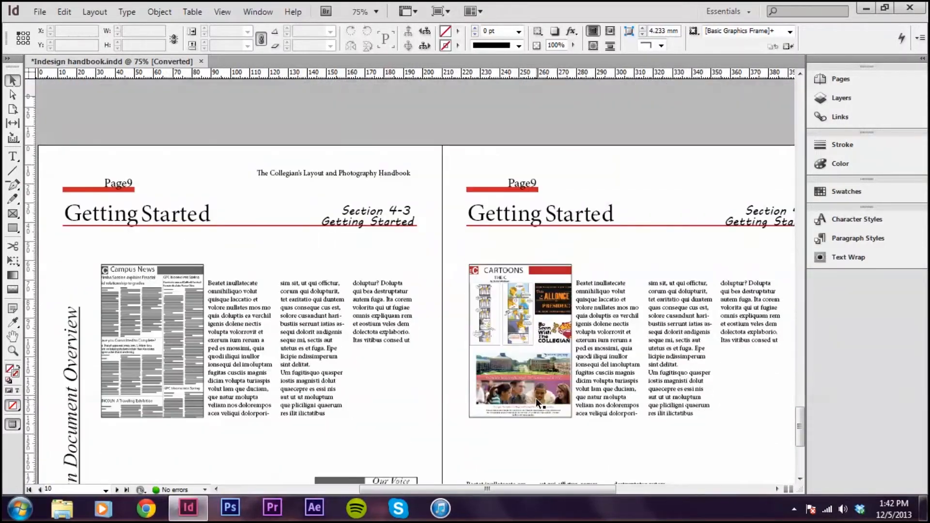
scroll(537, 403, "up", 20)
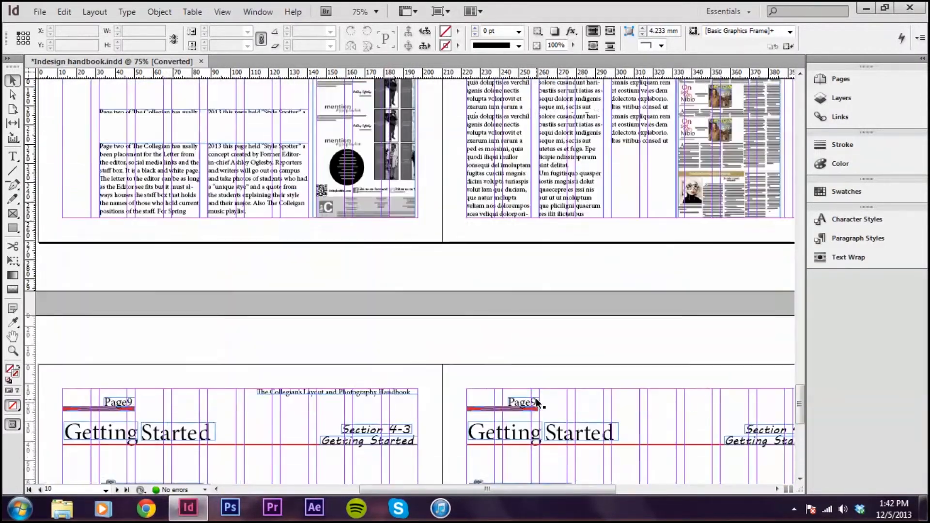
scroll(536, 398, "up", 4)
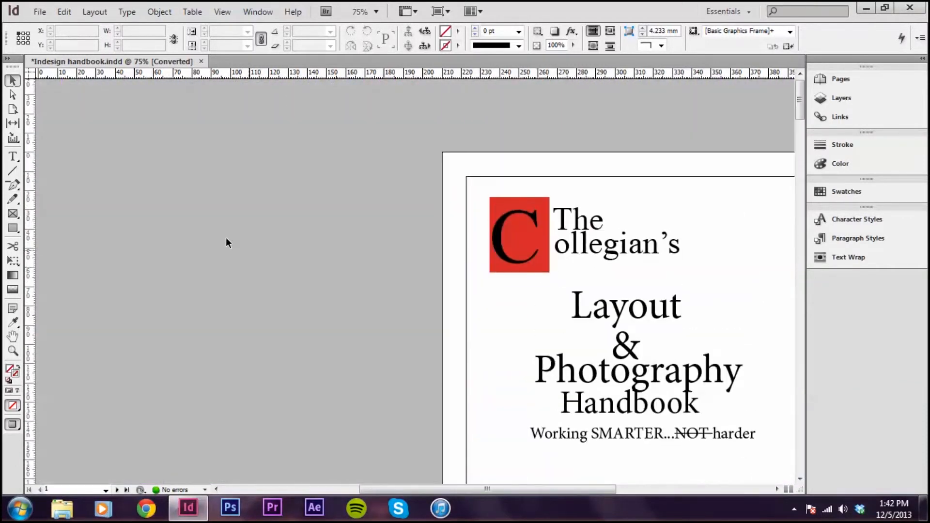
Close the handbook document without saving its changes
left_click(201, 61)
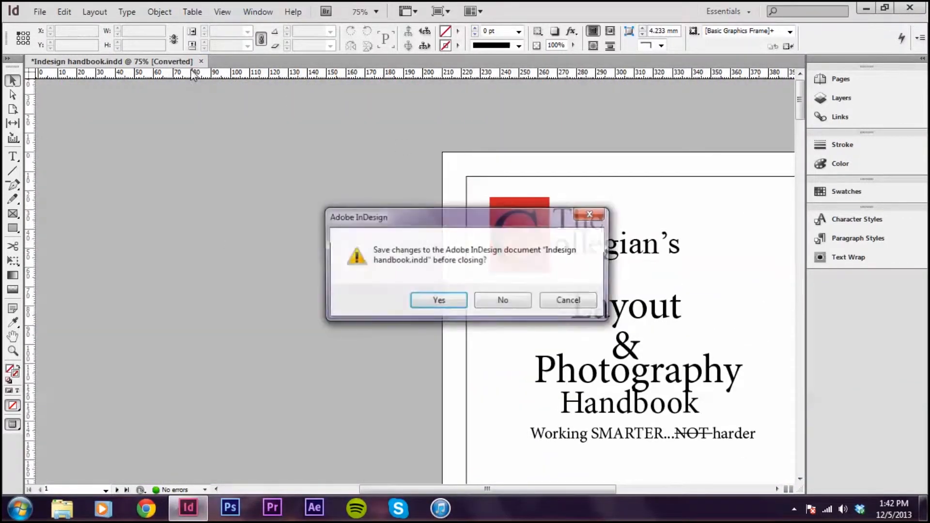
left_click(475, 300)
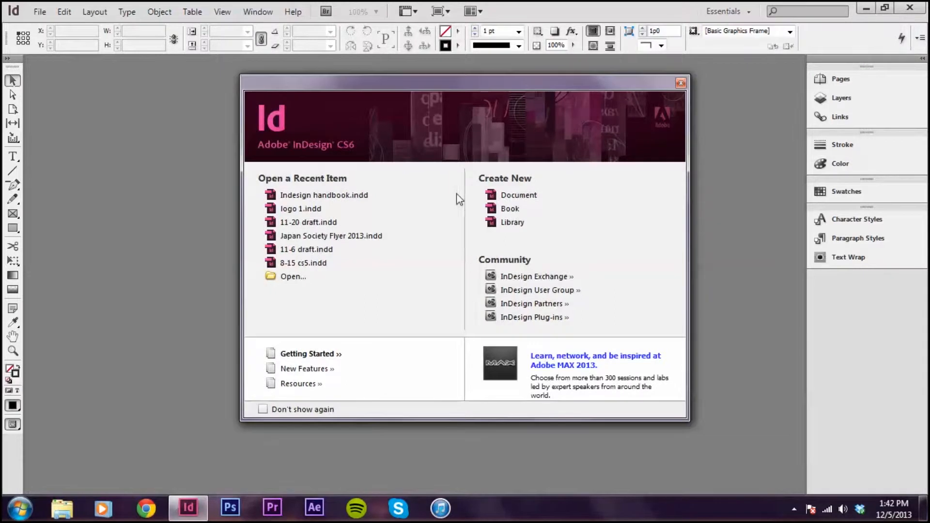
Create a new Letter-size print document with one page and 10 columns, keeping the default gutter and margins
left_click(516, 196)
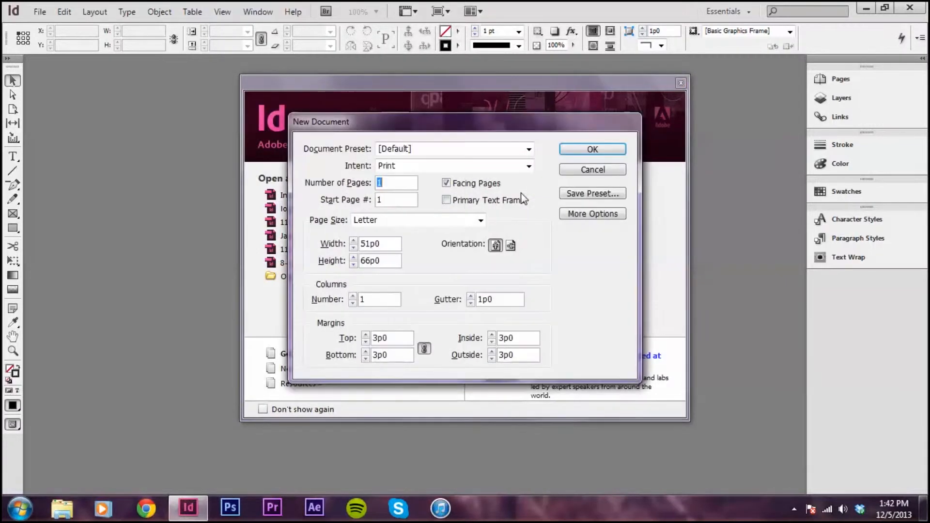
left_click(373, 300)
type("0")
left_click(593, 150)
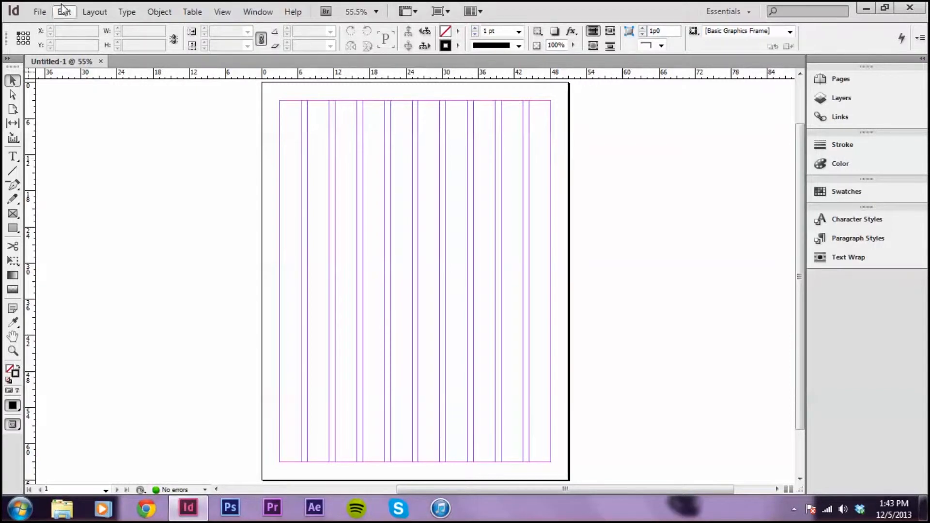
left_click(88, 13)
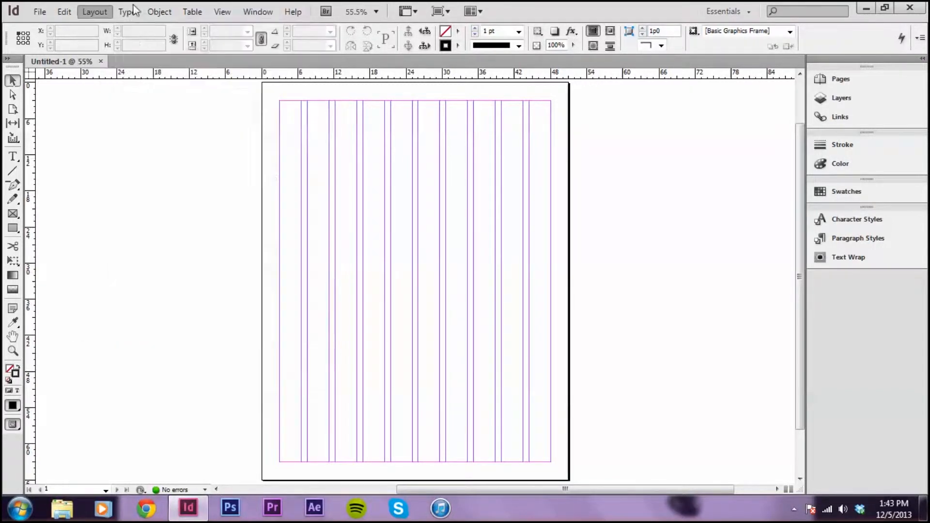
mouse_move(159, 11)
mouse_move(193, 12)
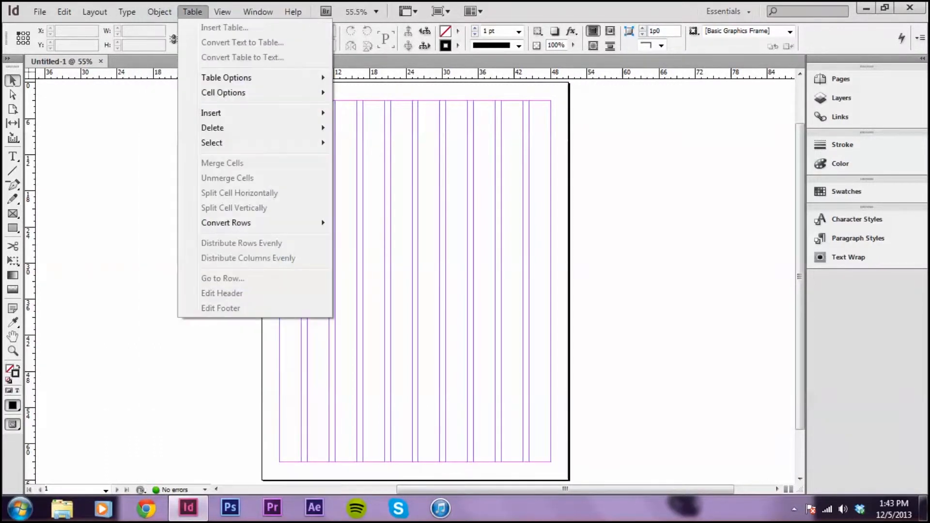
mouse_move(232, 12)
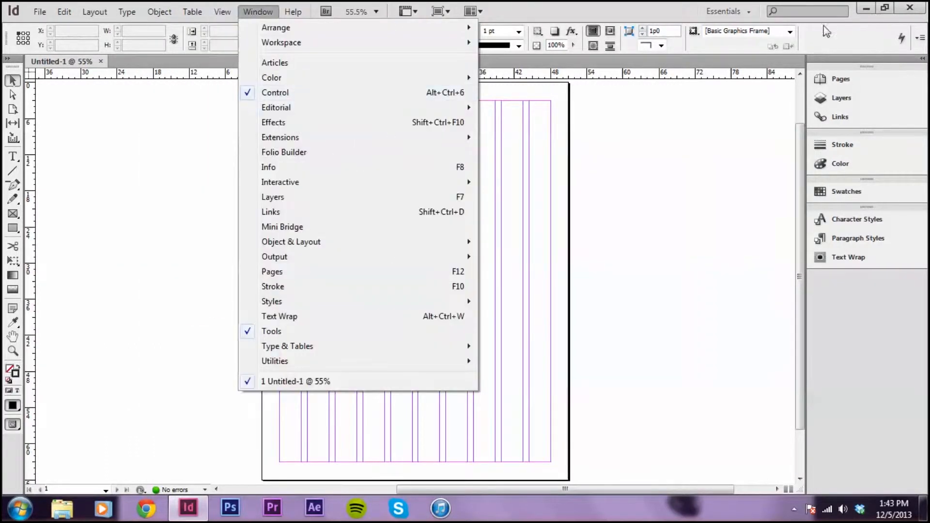
left_click(678, 92)
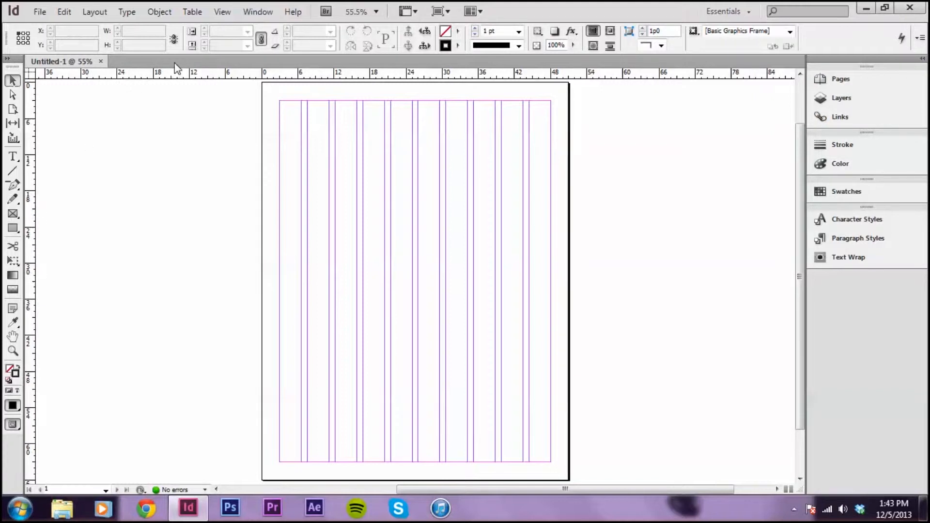
Draw a text frame about 27p wide and 9p high near the page's upper-left margin corner and enter "Welcome" in it
left_click(19, 154)
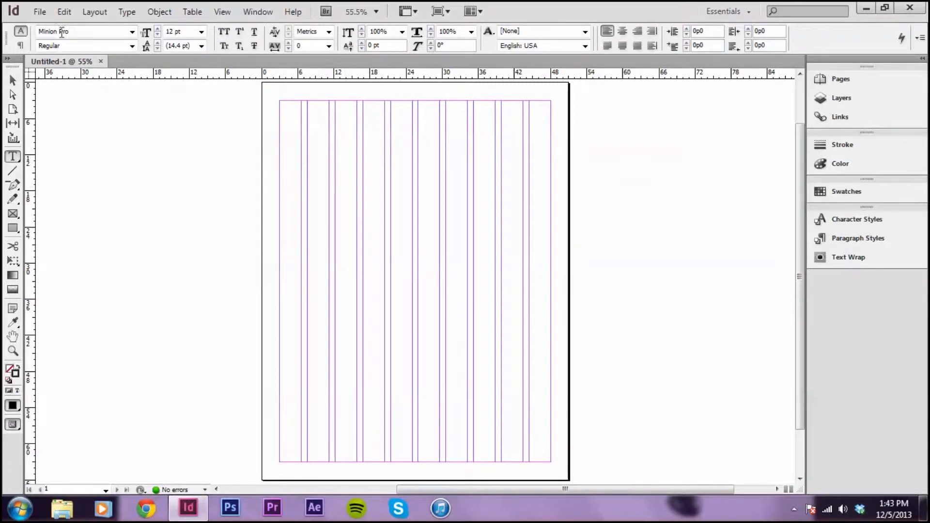
left_click(132, 32)
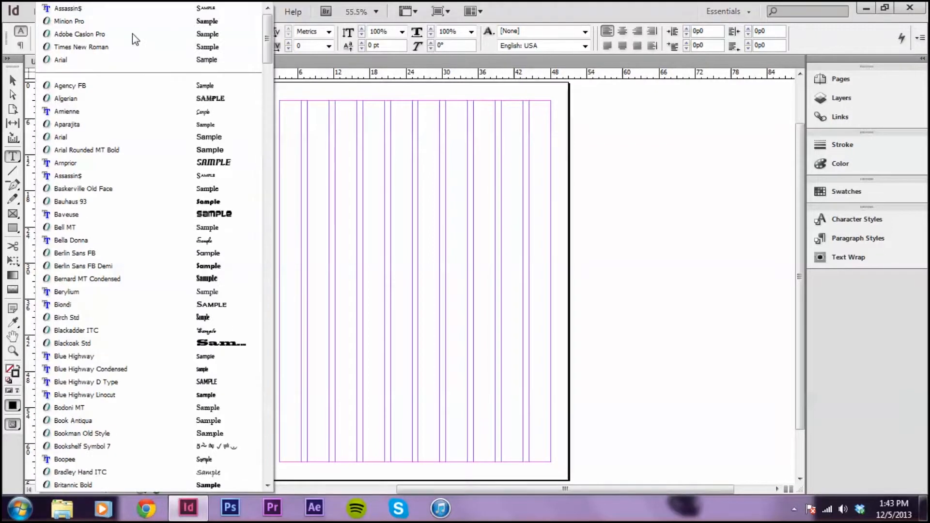
left_click(469, 36)
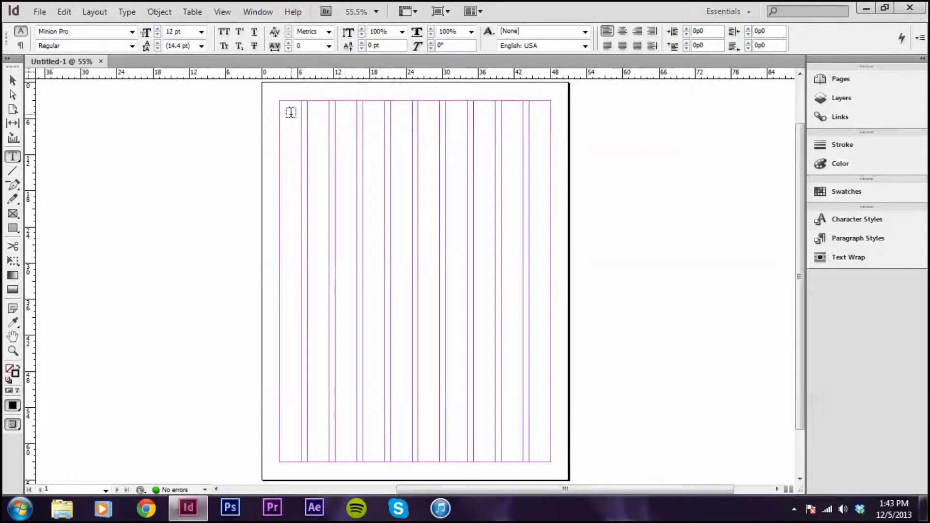
left_click_drag(286, 112, 449, 167)
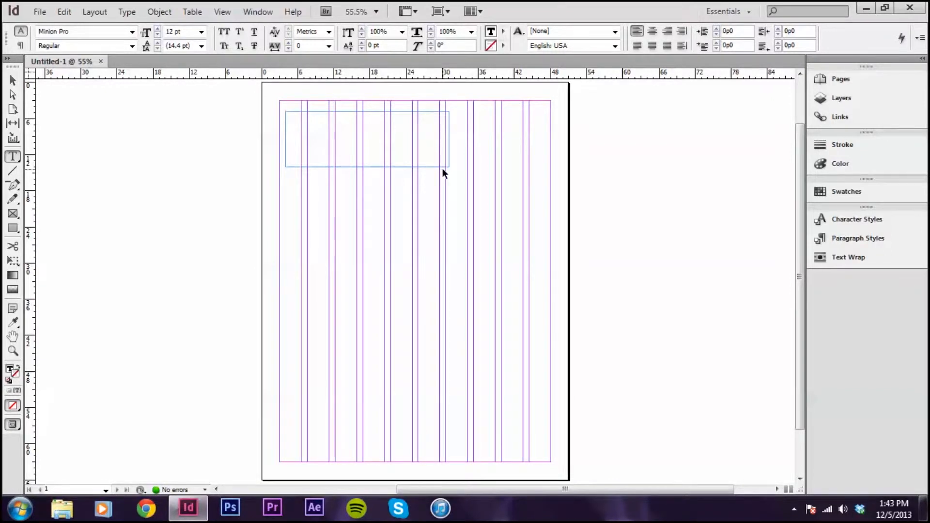
key("ctrl+1")
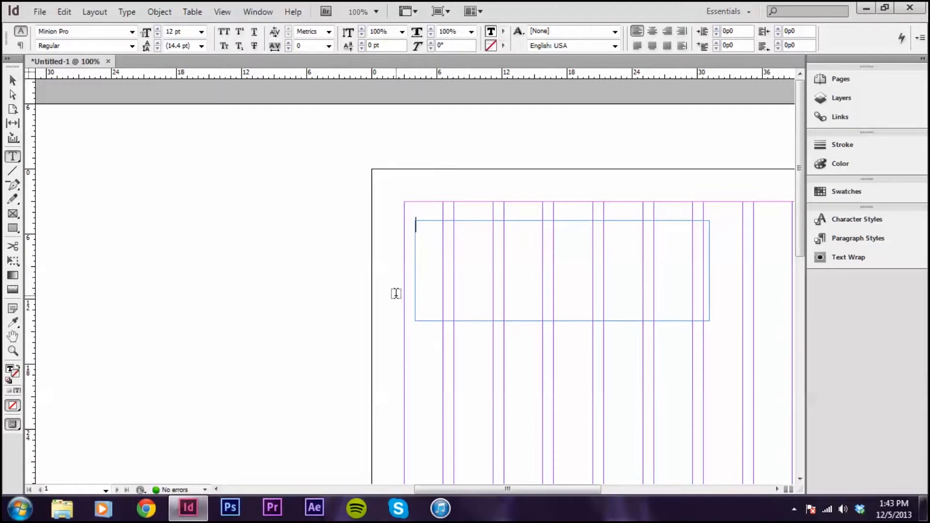
type("Welcome")
Switch to selecting the frame as an object, return to editing its text, and select the whole word "Welcome"
left_click(13, 81)
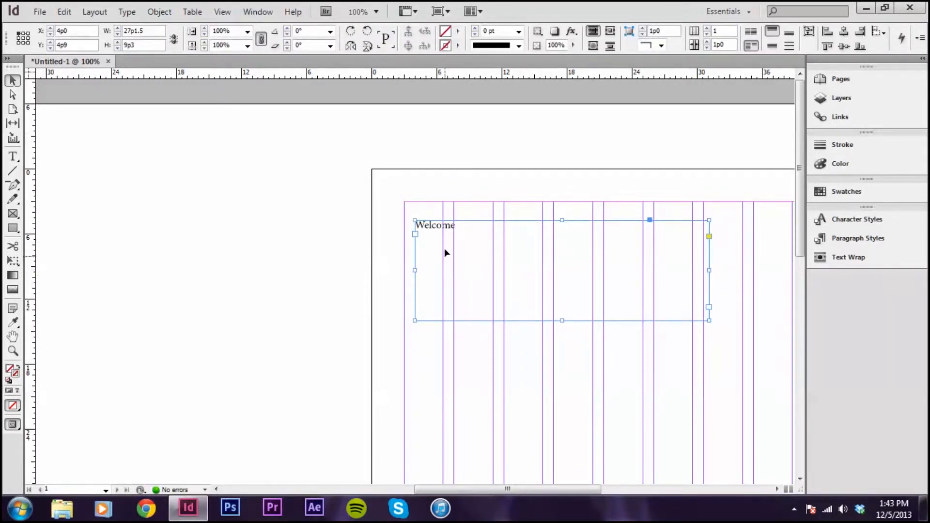
double_click(455, 231)
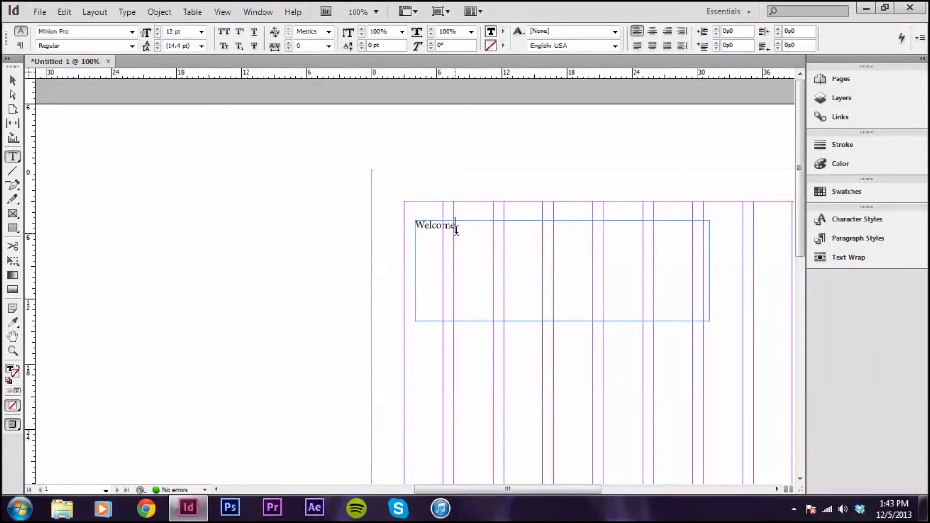
double_click(458, 241)
left_click(469, 223)
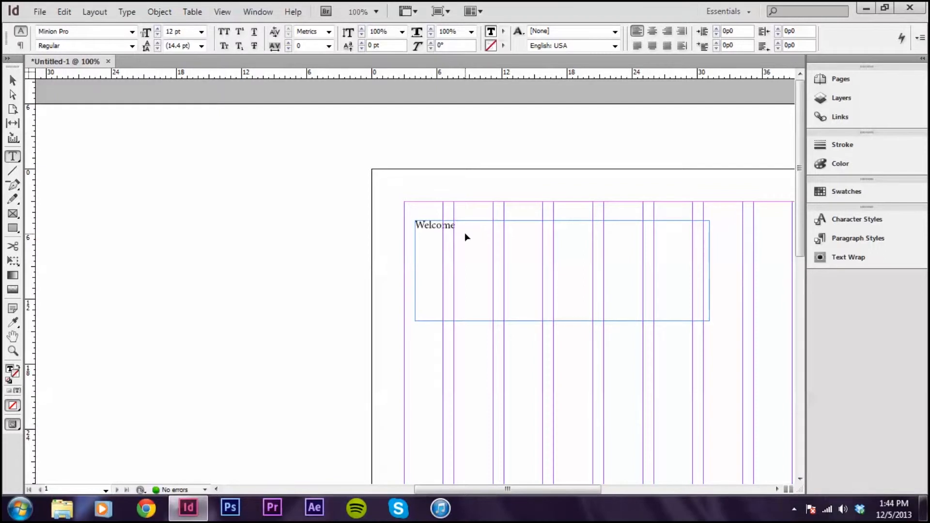
key("ctrl+a")
left_click(486, 234)
left_click_drag(410, 252, 405, 220)
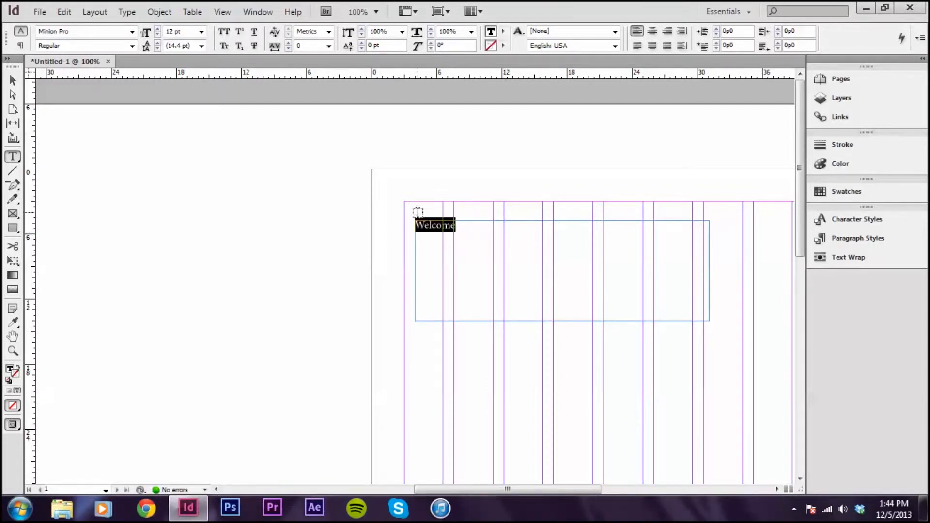
Browse the available fonts and set the selected word "Welcome" in Baskerville Old Face
left_click(131, 31)
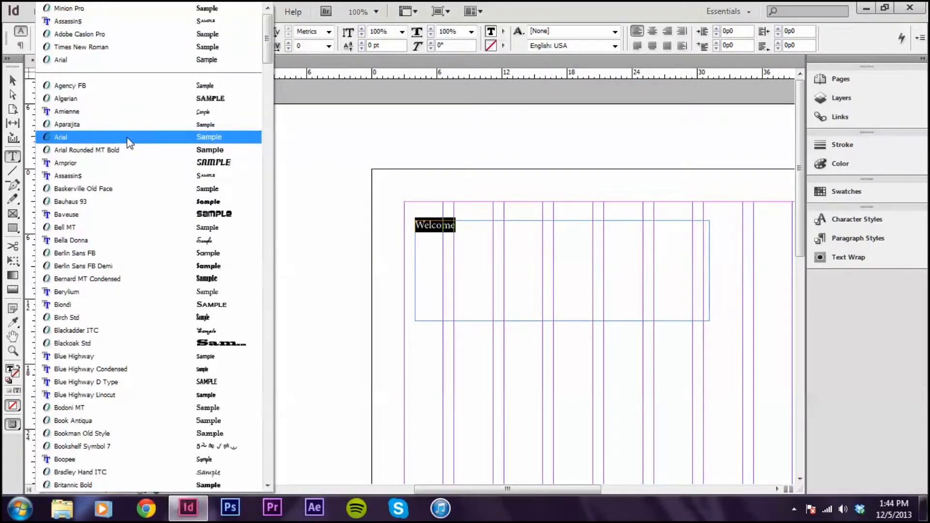
scroll(128, 141, "down", 20)
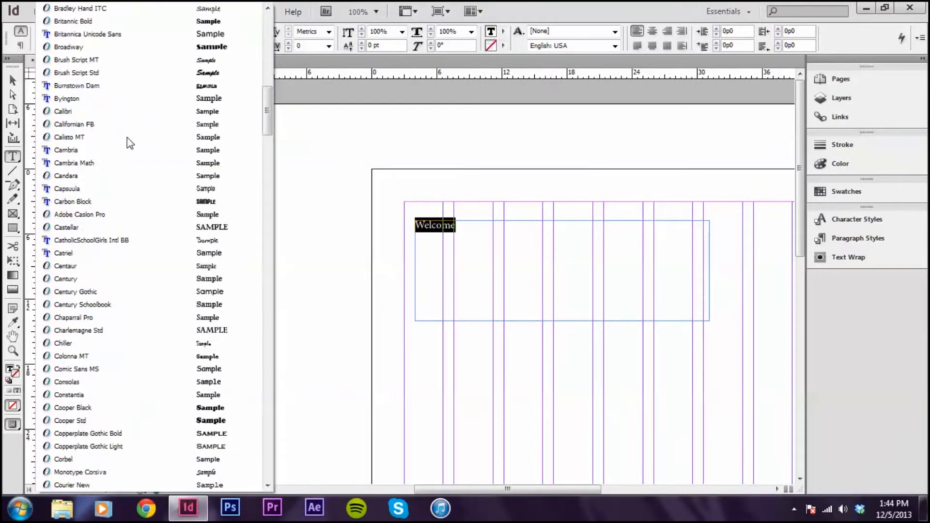
scroll(127, 137, "down", 10)
scroll(127, 137, "up", 19)
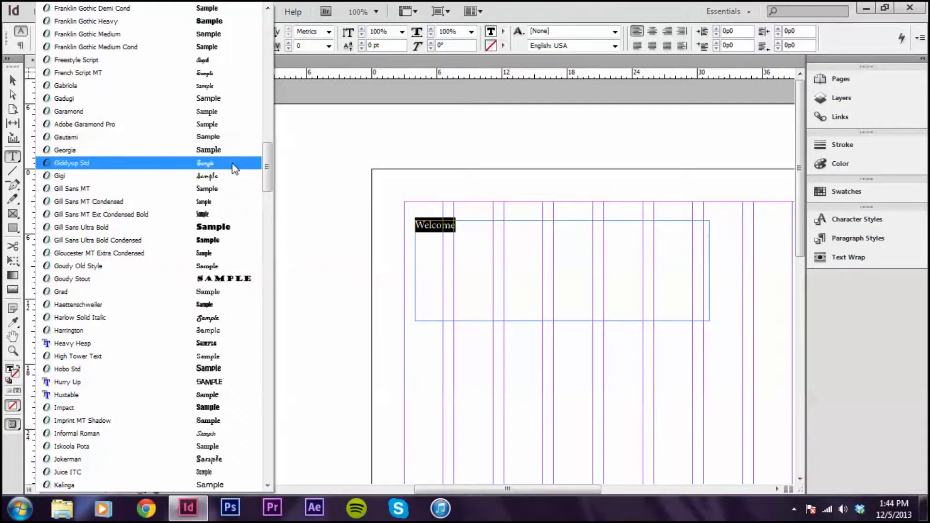
left_click_drag(266, 164, 319, 19)
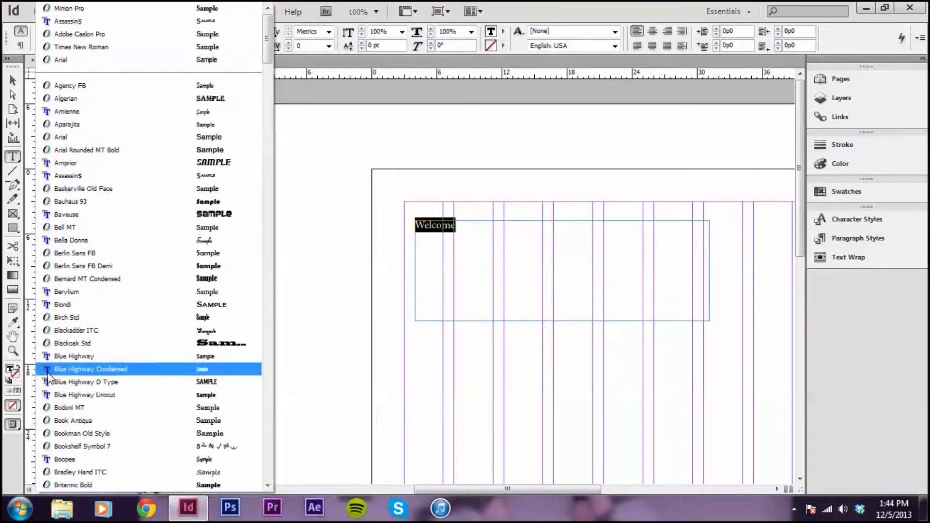
scroll(72, 396, "down", 5)
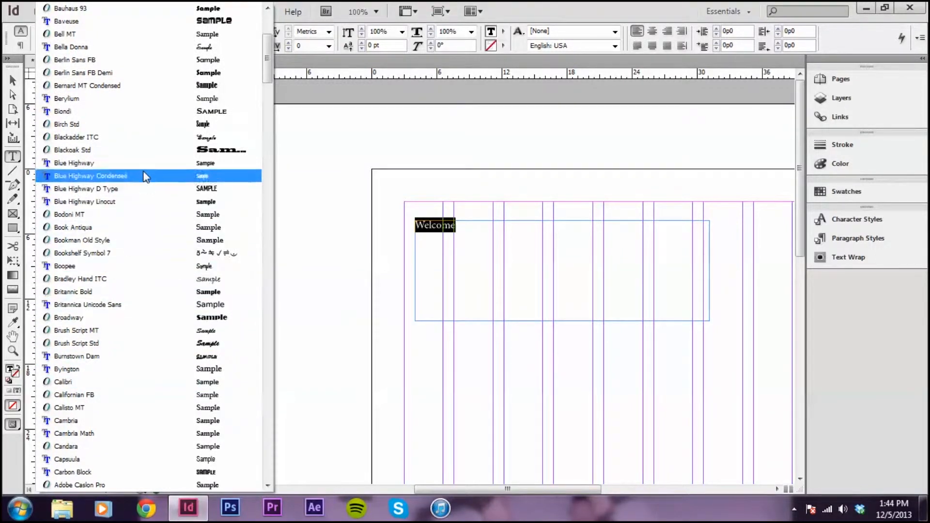
scroll(141, 141, "up", 1)
scroll(140, 137, "up", 1)
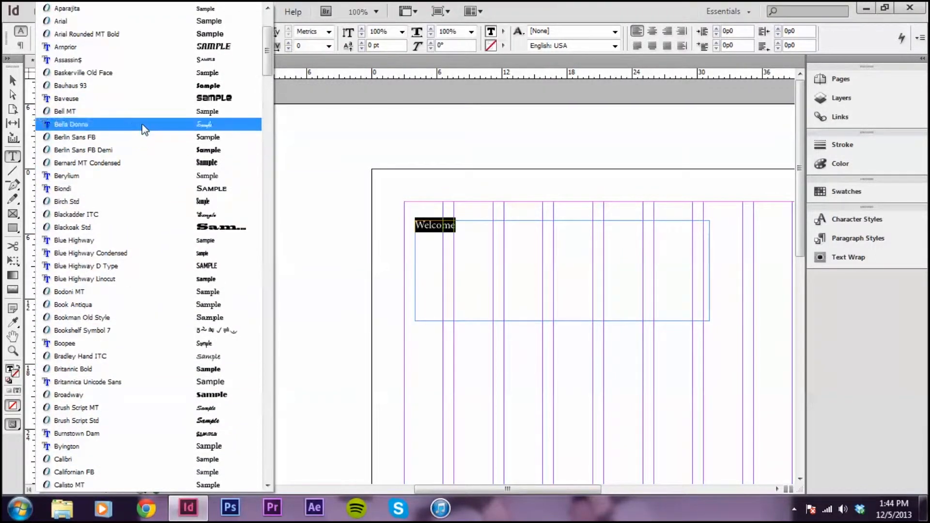
left_click(129, 78)
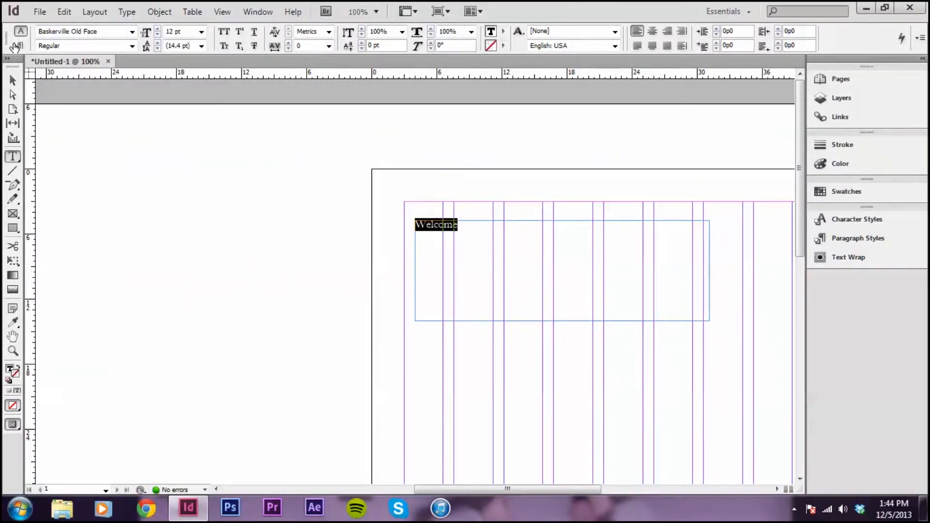
Set the selected word's font size to 72 pt and check which font styles are available, keeping Regular
left_click(201, 31)
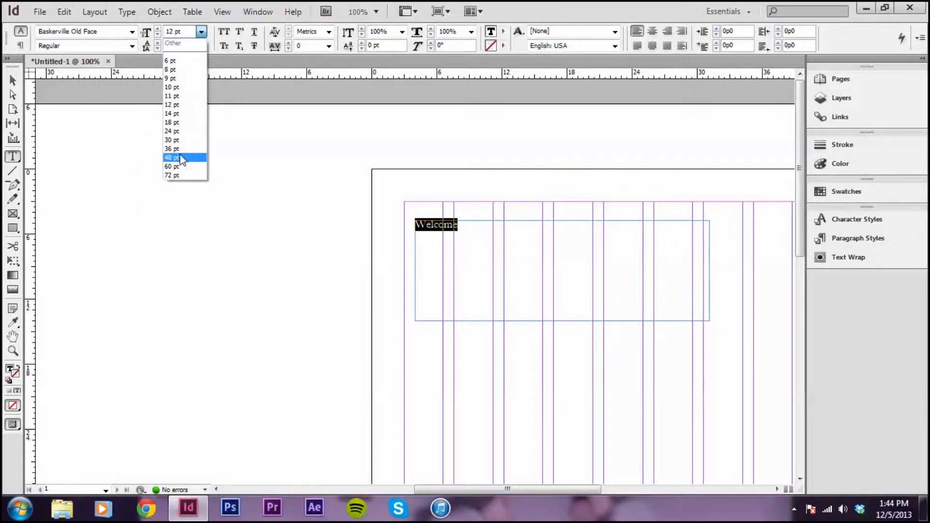
left_click(174, 175)
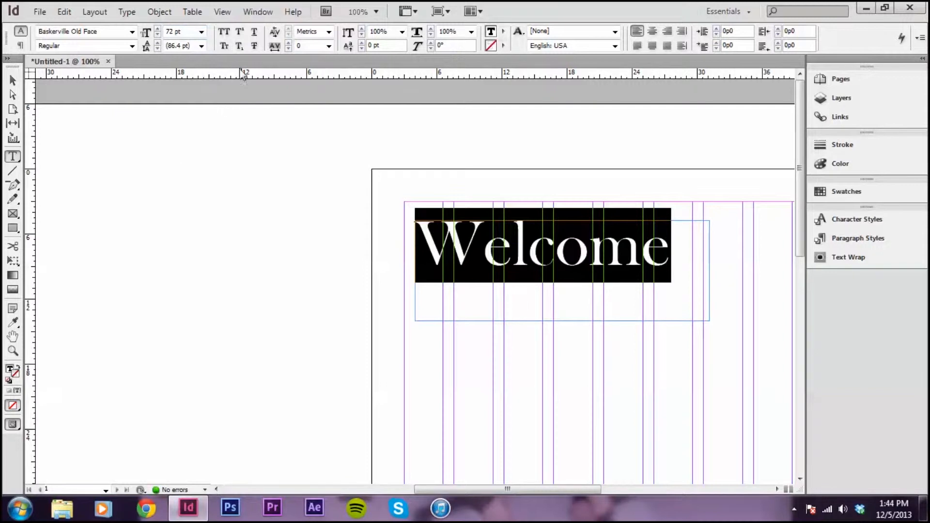
left_click(134, 47)
left_click(134, 47)
left_click(134, 47)
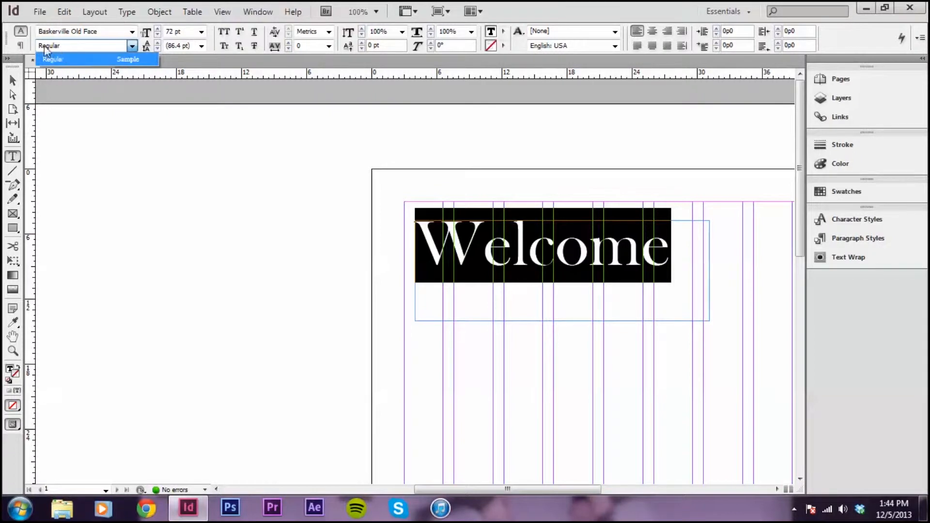
left_click(134, 47)
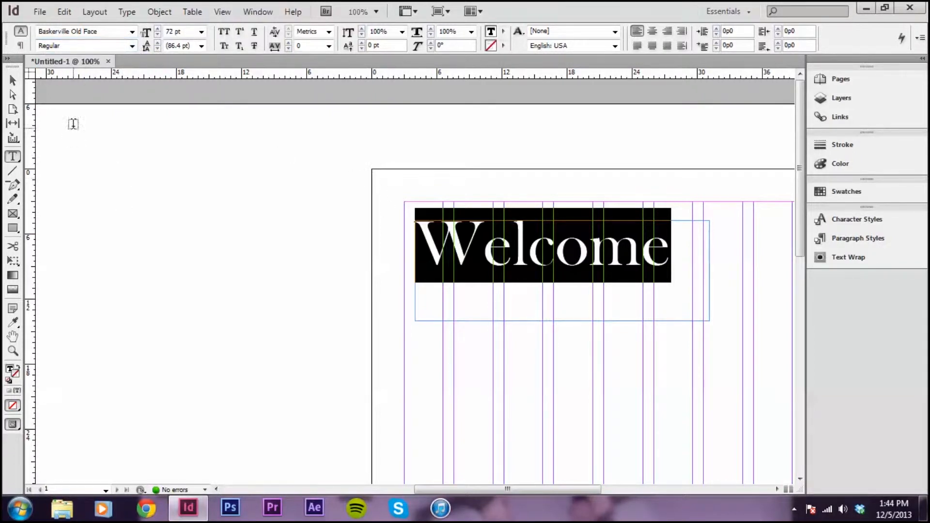
Move the "Welcome" text frame as an object and place it at the page's upper-left margin corner, X 3p0, Y 3p0
left_click(12, 81)
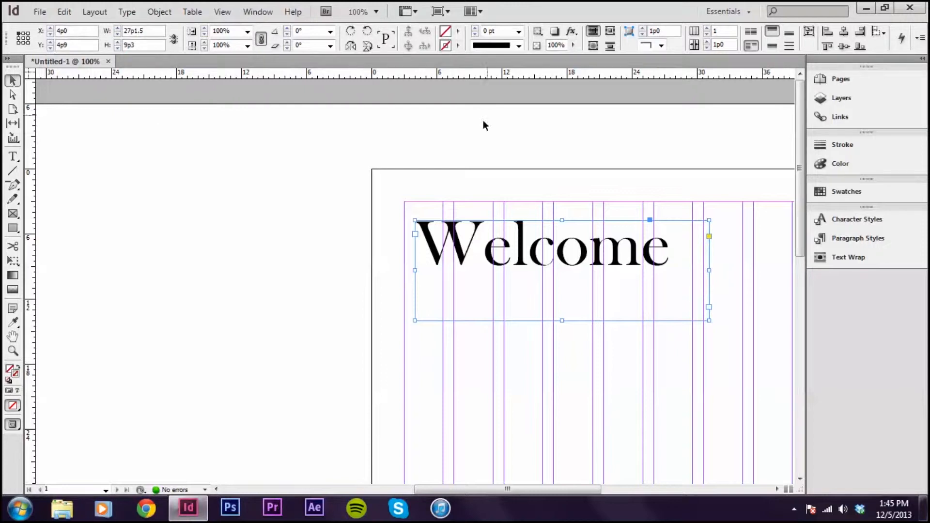
left_click_drag(478, 240, 533, 272)
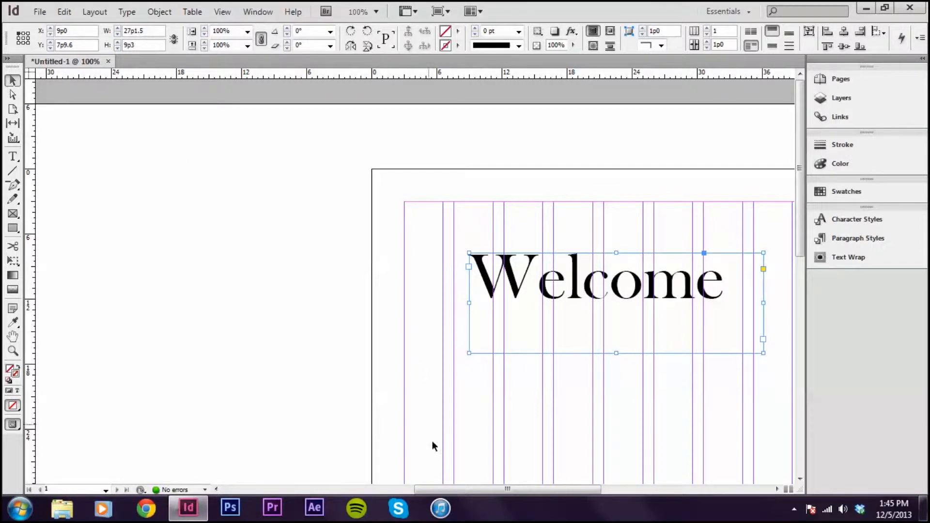
left_click_drag(478, 489, 530, 477)
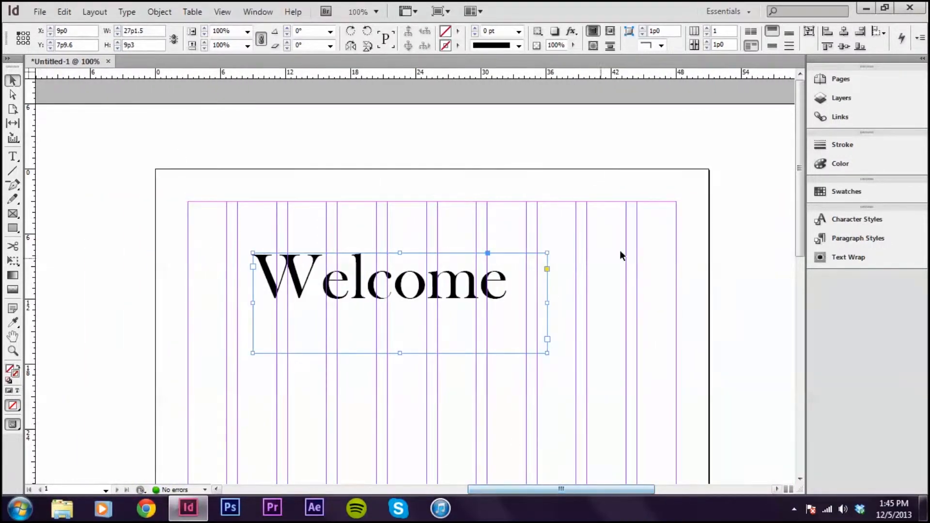
left_click(623, 293)
left_click(461, 290)
left_click_drag(404, 294, 369, 250)
left_click(445, 353)
left_click(575, 255)
left_click(449, 296)
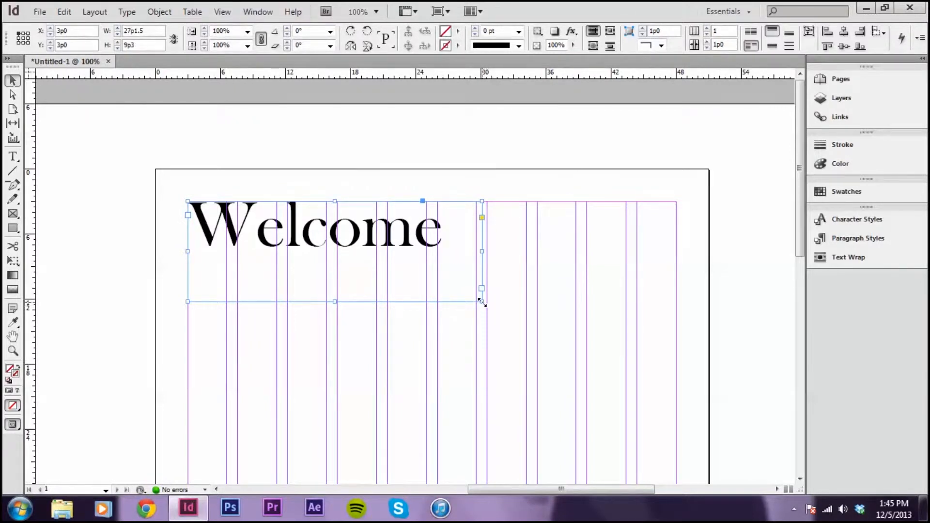
Try fitting the frame to the word "Welcome" and moving it to about X 12p6, Y 8p1
double_click(481, 301)
left_click(492, 290)
left_click_drag(376, 228, 489, 282)
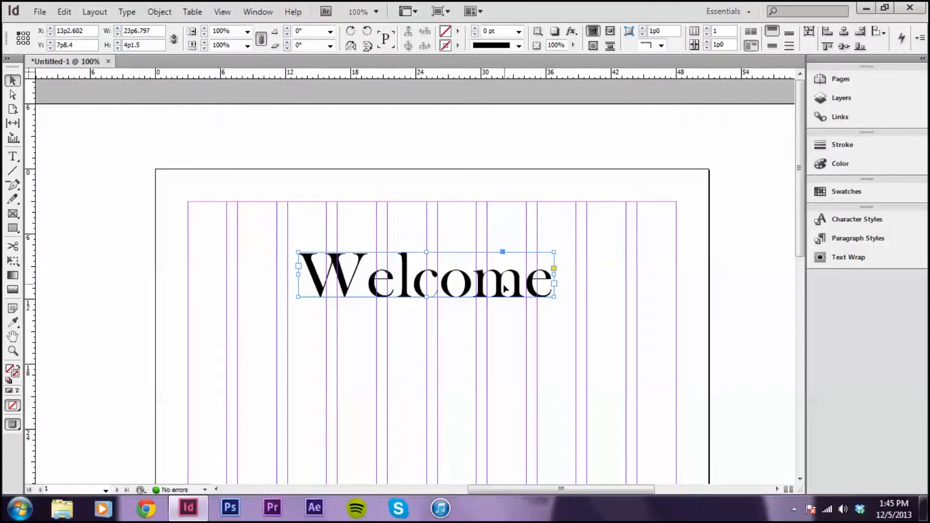
left_click_drag(504, 286, 496, 291)
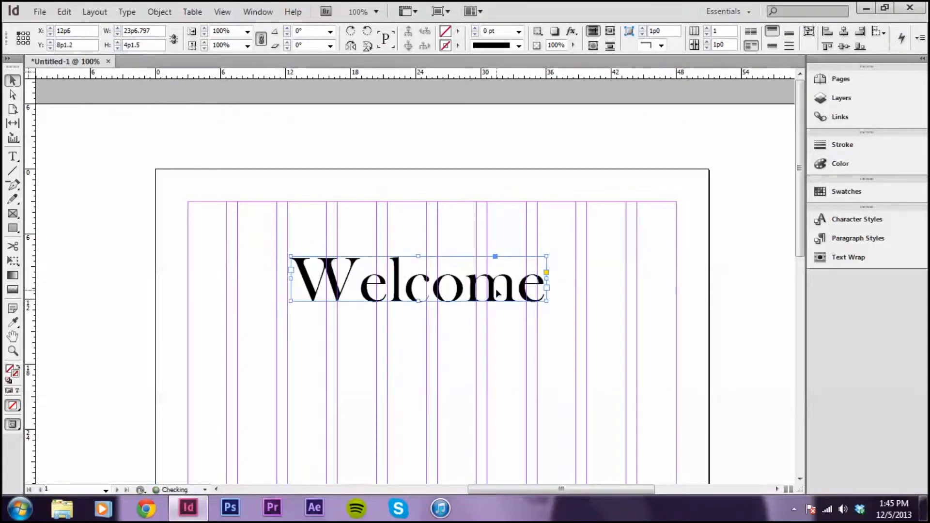
left_click(565, 251)
left_click(533, 291)
Undo the two frame moves and the frame fitting, and deselect the frame
key("ctrl+z")
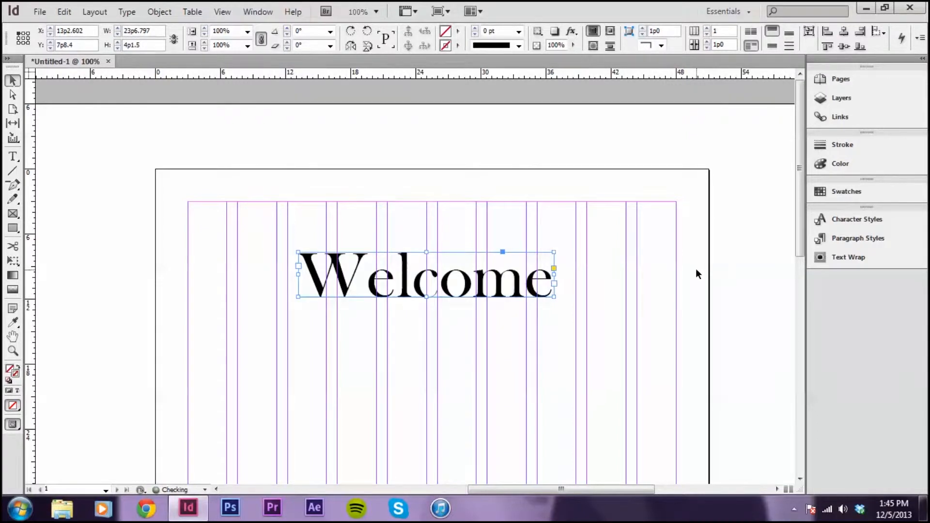
key("ctrl+z")
key("ctrl+z")
left_click(591, 302)
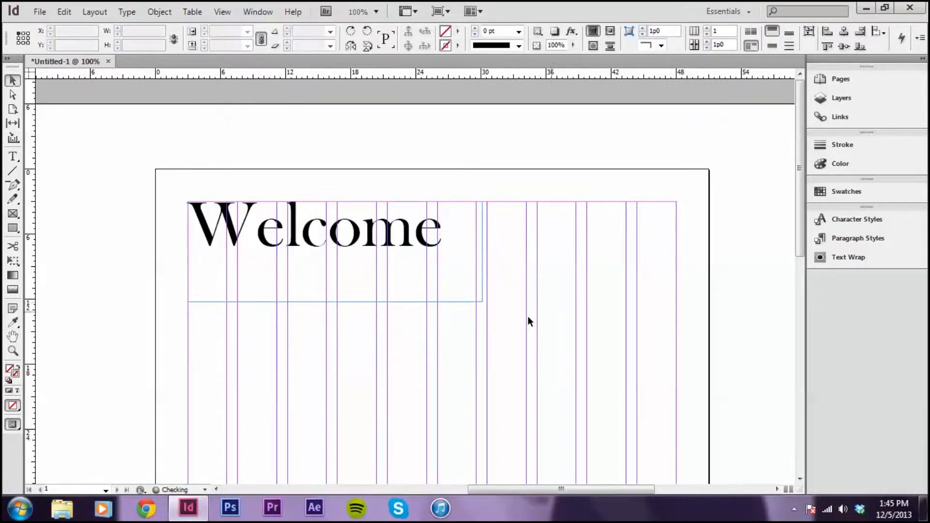
Resize the "Welcome" frame by hand to fit tightly around the word, about 23p6 wide and 4p6 high
left_click(466, 302)
left_click_drag(482, 301, 441, 250)
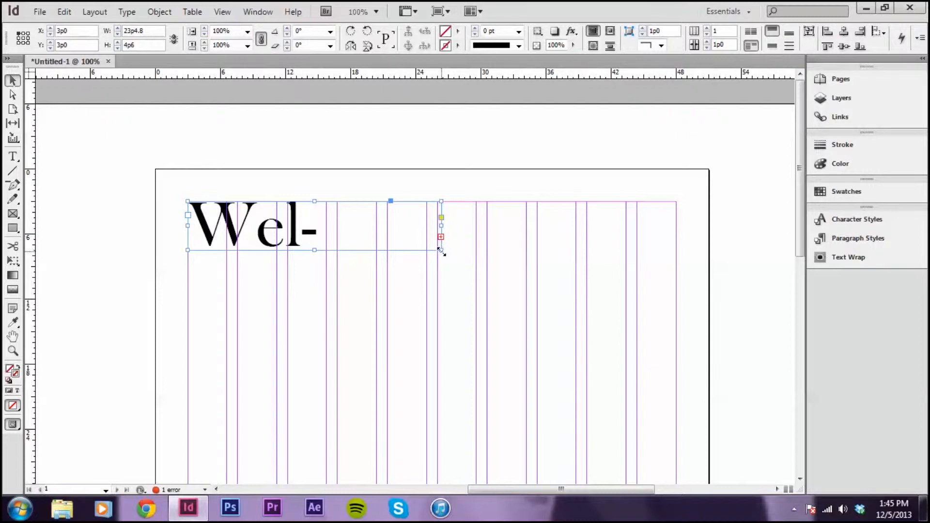
left_click_drag(441, 251, 442, 251)
left_click(521, 258)
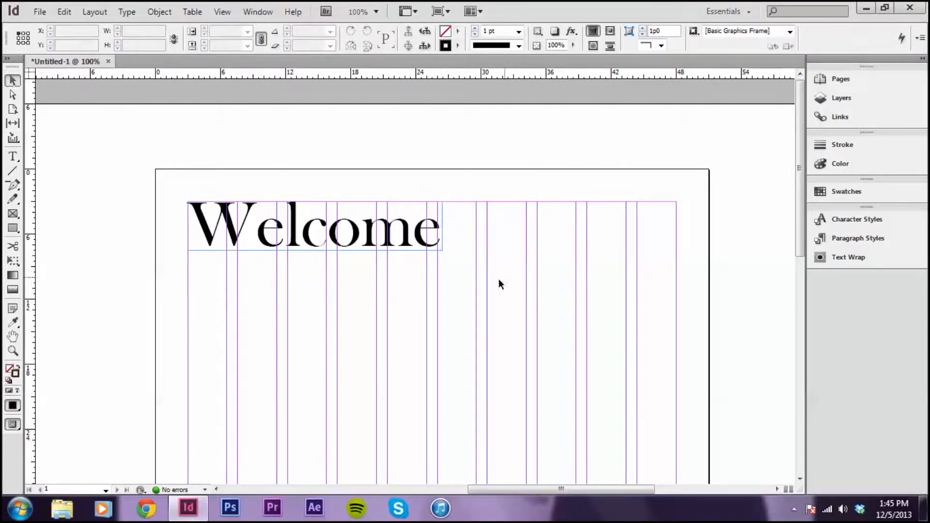
Try moving the "Welcome" frame to about X 14p0, Y 5p10, and undo the move and the last resize
left_click_drag(411, 231, 529, 265)
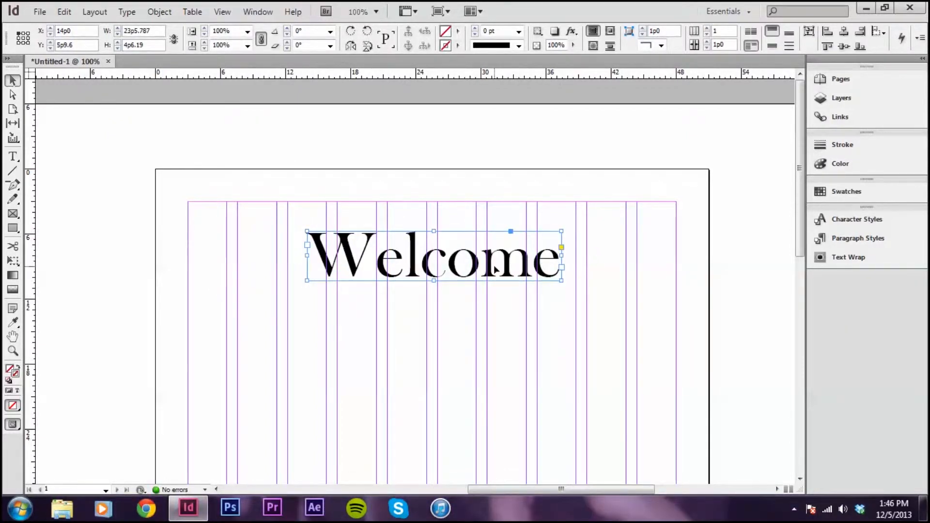
key("ctrl+z")
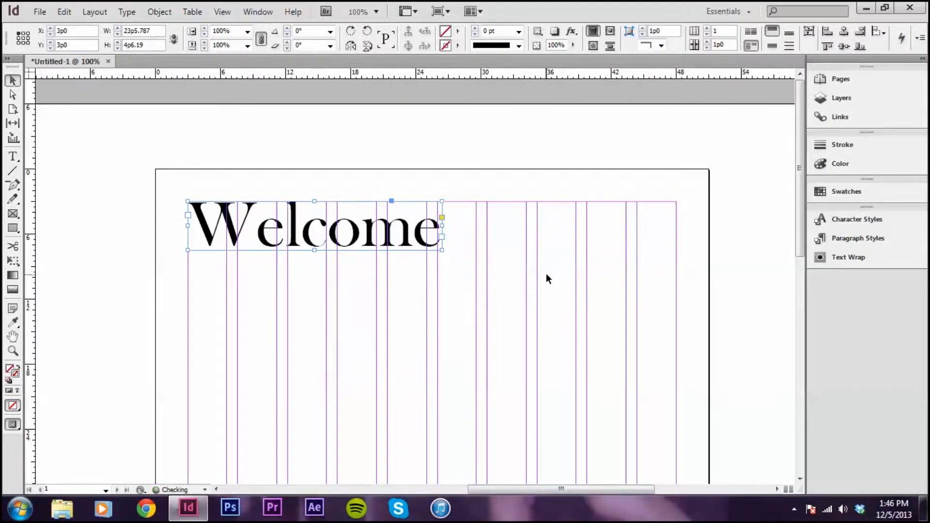
key("ctrl+z")
Refit the "Welcome" frame's width to its text after widening it to about 27p7, and move it to about X 12p2, Y 7p7
left_click_drag(442, 227, 486, 228)
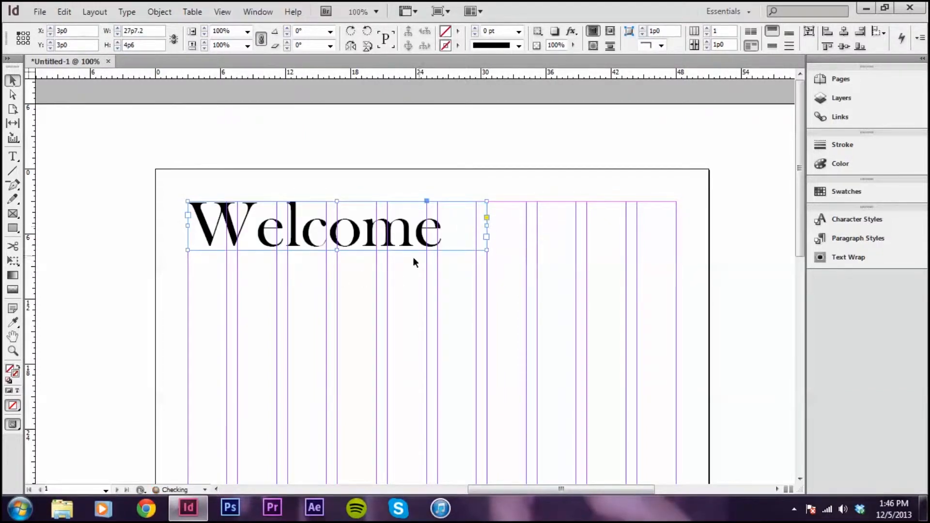
double_click(489, 226)
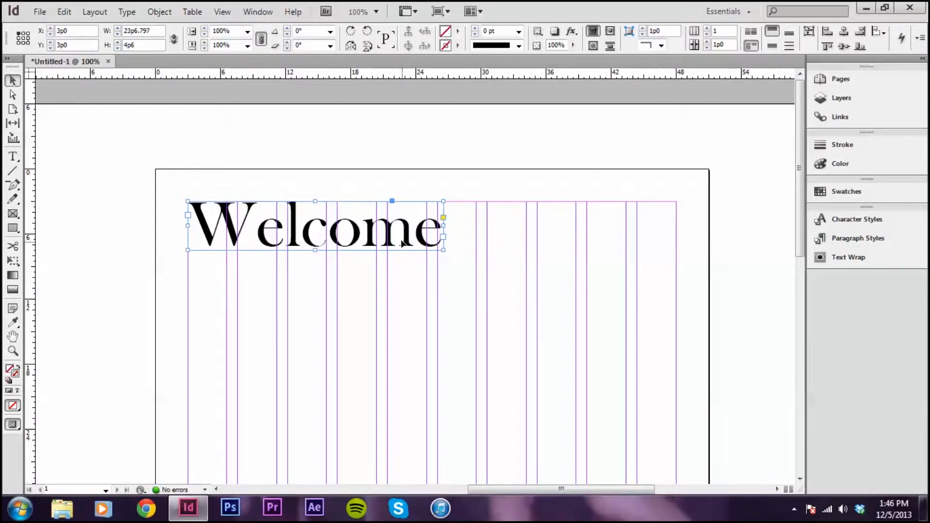
left_click_drag(401, 234, 513, 284)
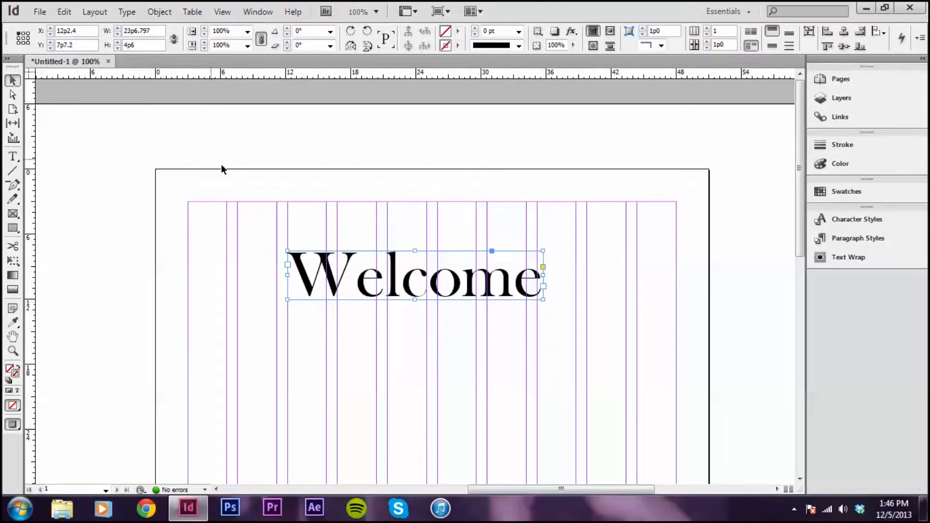
Scale the "Welcome" text and frame together to about 26p7 wide and 5p1 high, and check the page briefly in preview
double_click(331, 286)
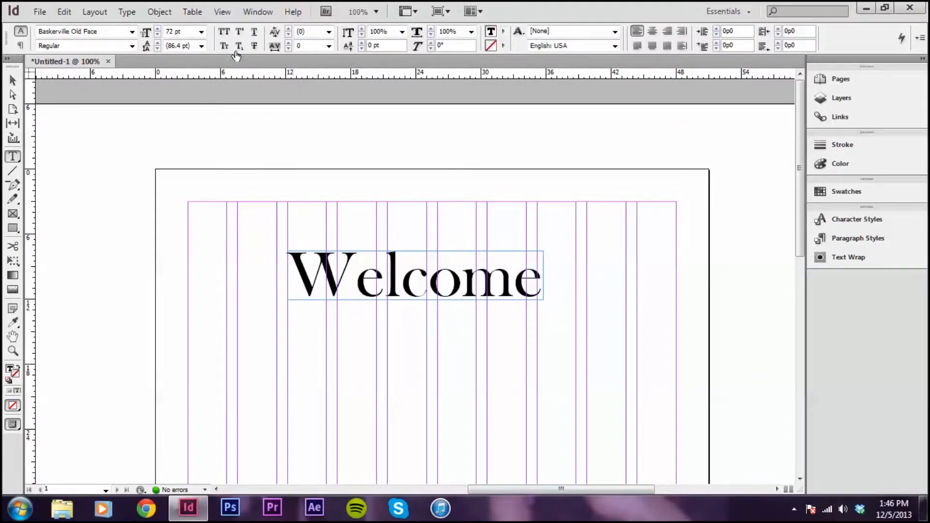
left_click(13, 81)
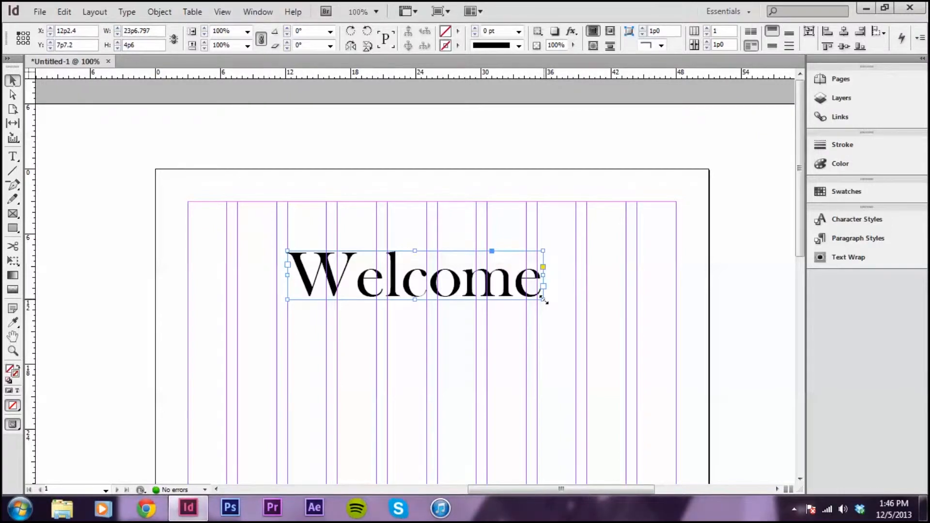
left_click_drag(543, 300, 574, 290)
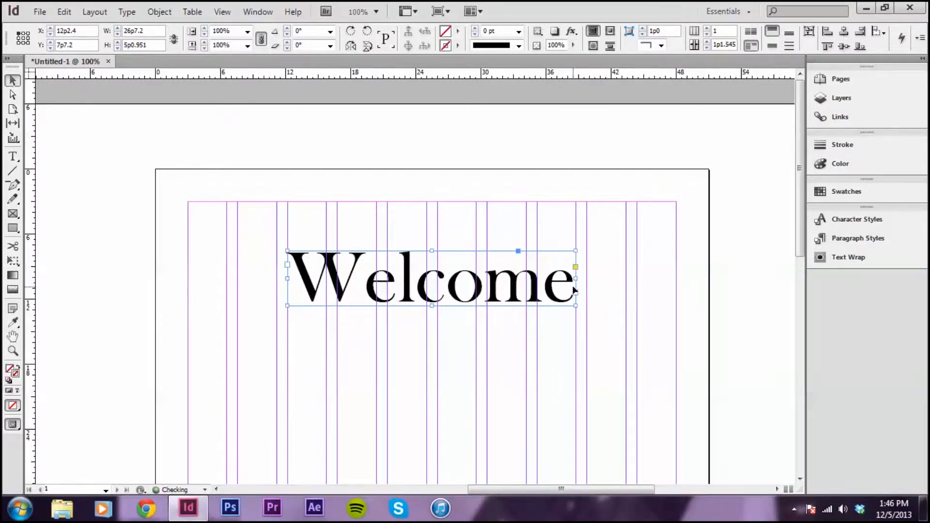
left_click(607, 246)
key("w")
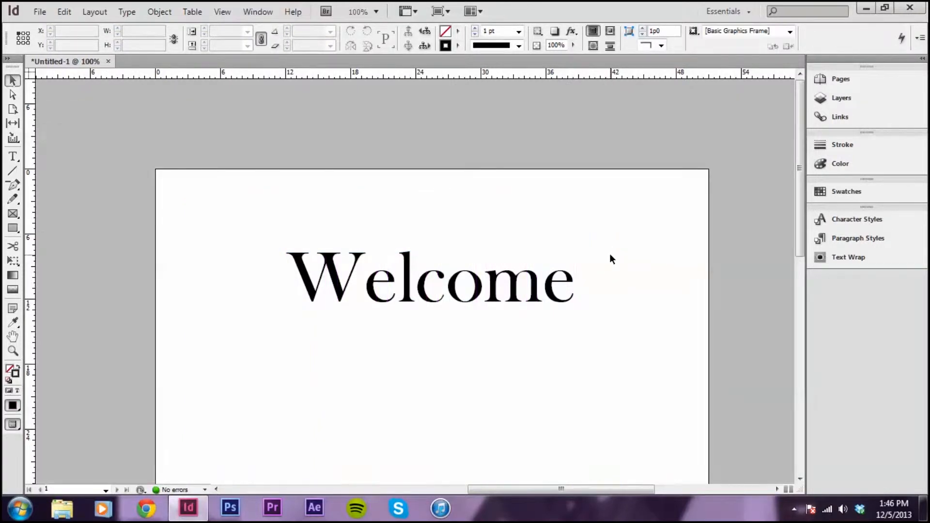
key("w")
Underline the whole word "Welcome" and preview the page without guides
double_click(505, 297)
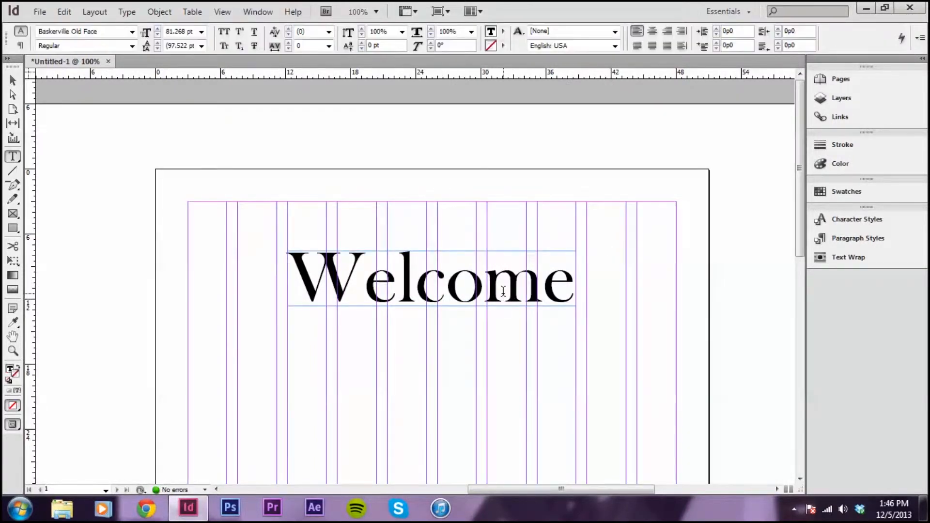
key("ctrl+a")
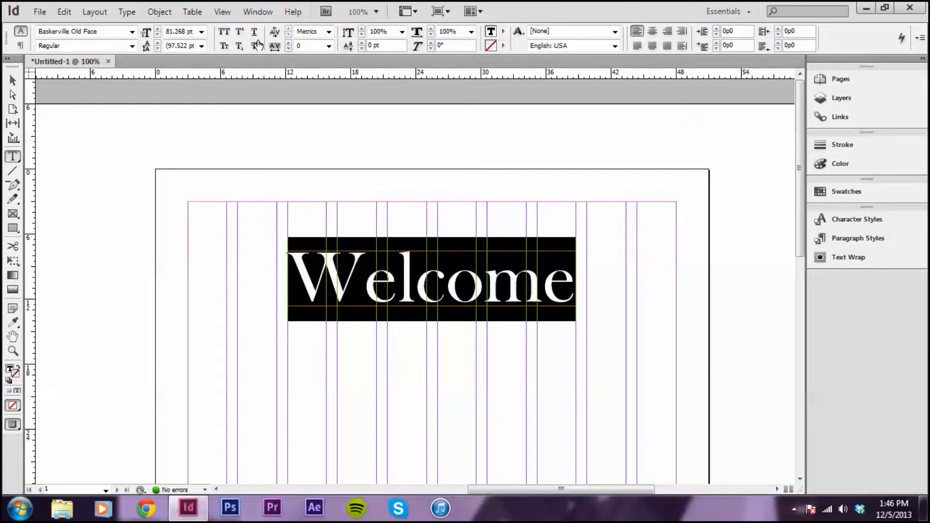
left_click(254, 33)
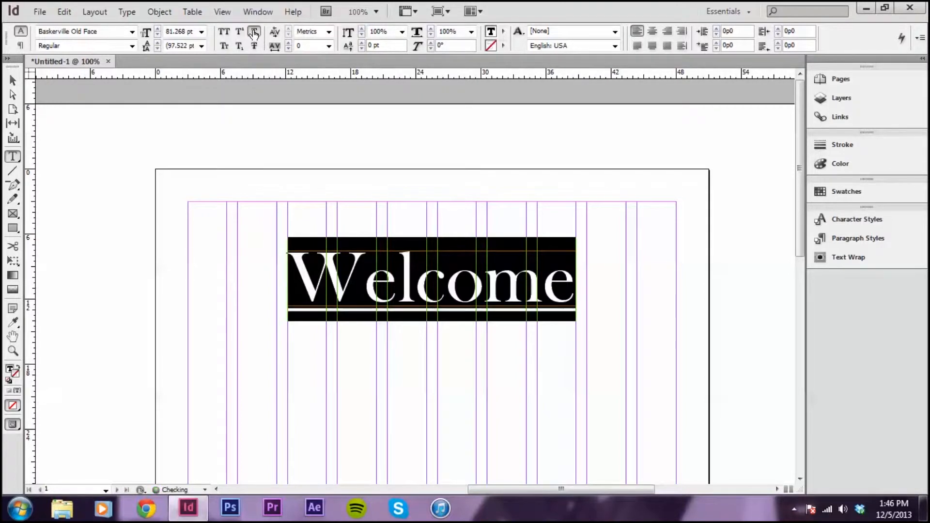
left_click(13, 81)
key("w")
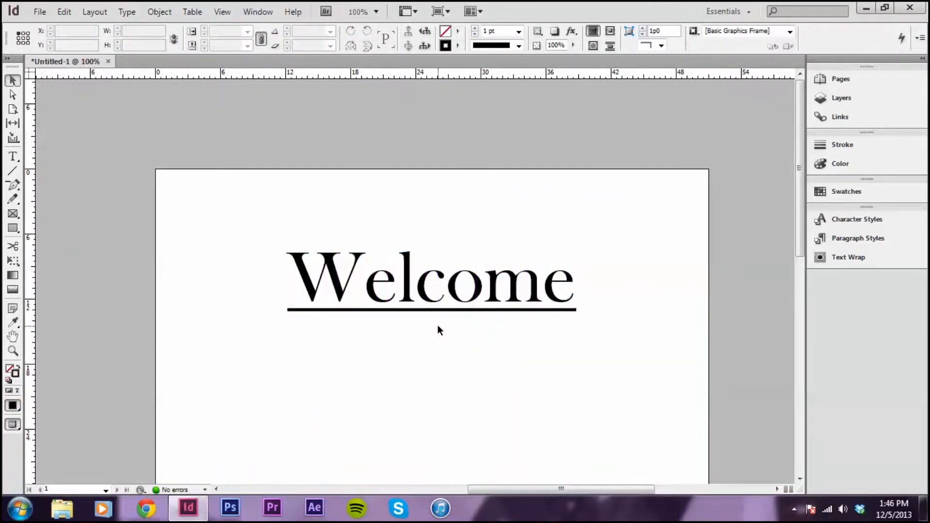
Strike through the underlined word "Welcome", and remove both the strikethrough and the underline
double_click(446, 277)
key("ctrl+a")
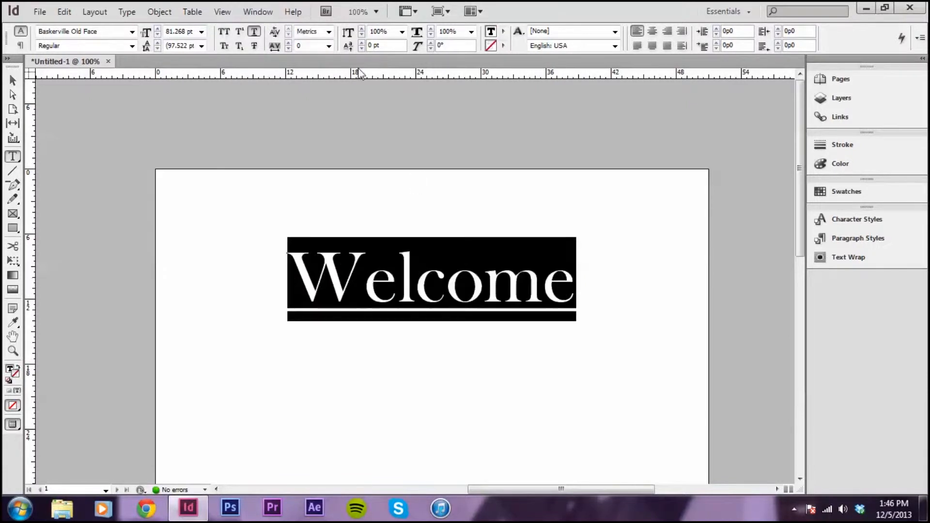
left_click(253, 46)
left_click(466, 326)
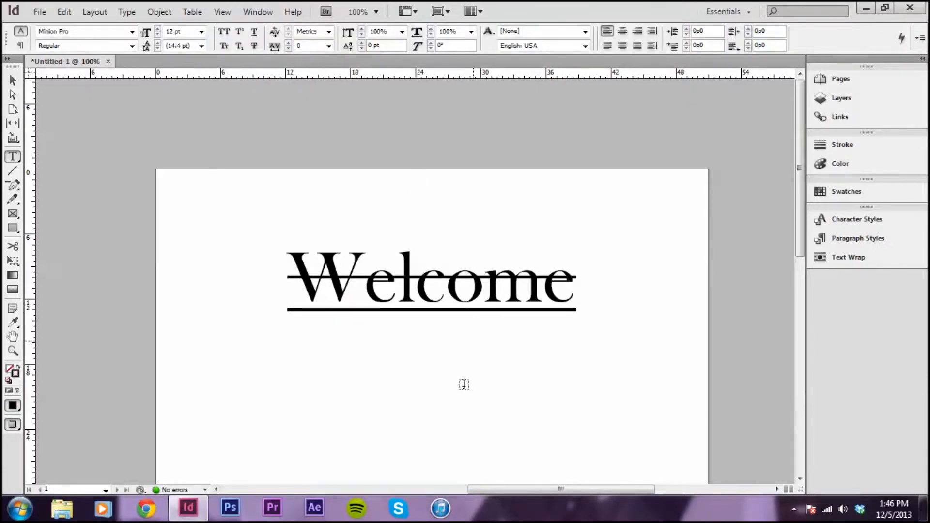
double_click(426, 308)
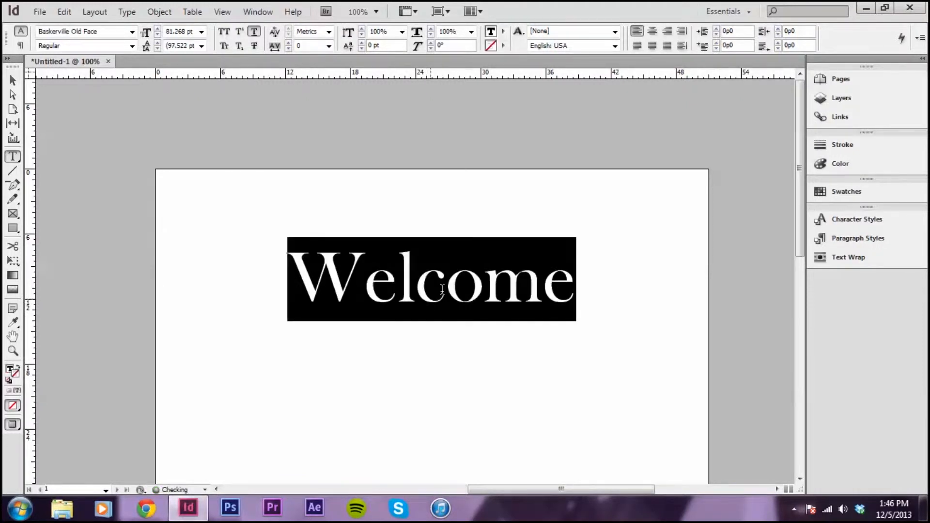
Fill the whole word "Welcome" with the magenta swatch C=0 M=100 Y=0 K=0
left_click(485, 269)
left_click_drag(576, 277, 290, 279)
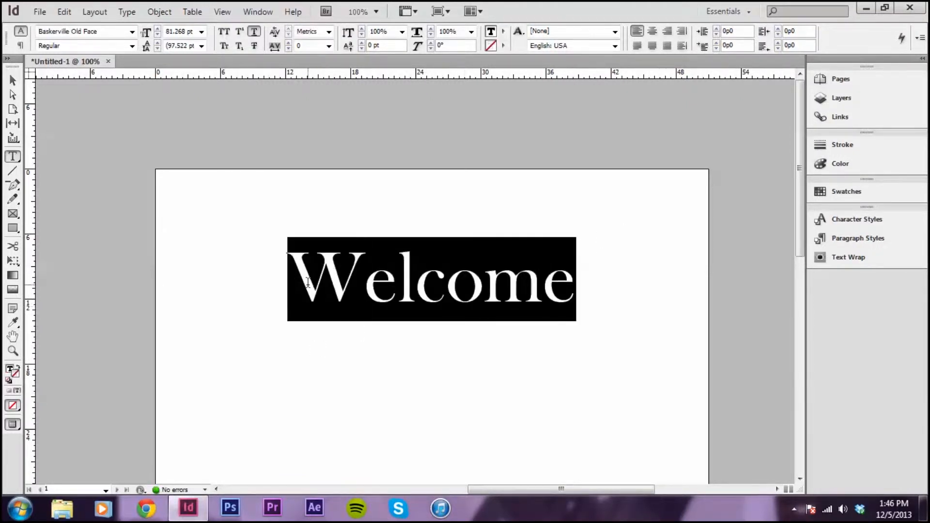
left_click(503, 46)
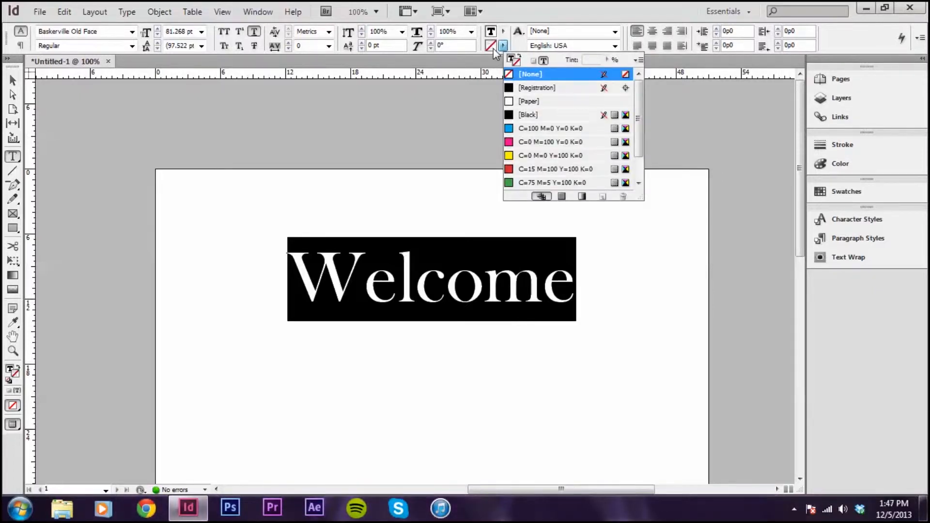
left_click(503, 31)
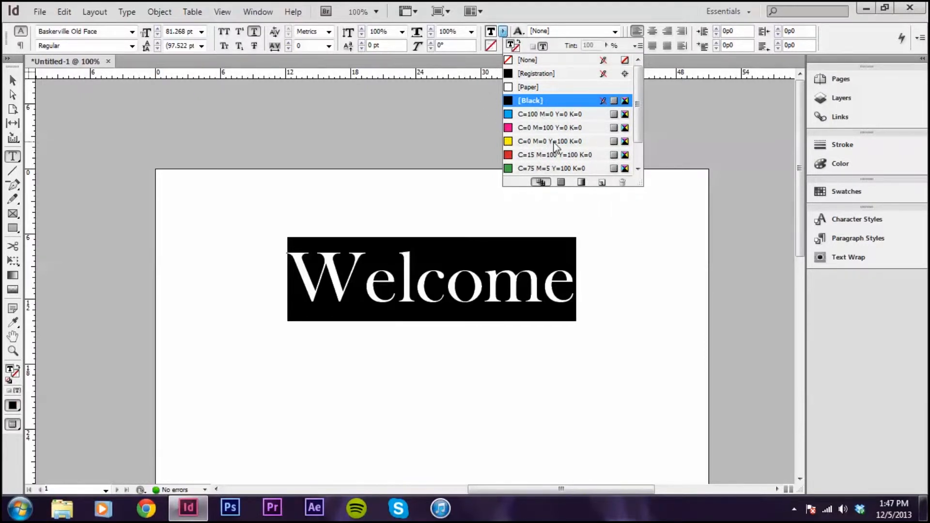
left_click(552, 127)
left_click(360, 363)
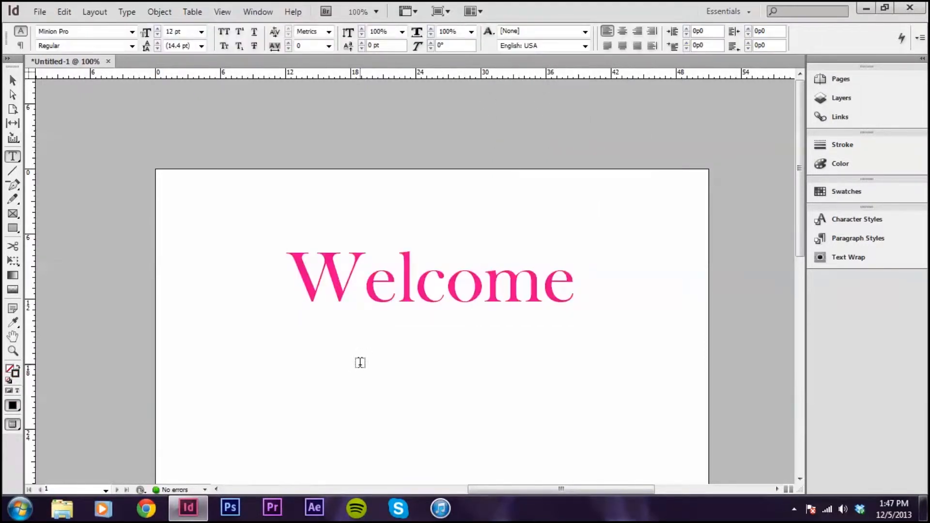
Deselect the text with the Selection tool and compare the page with and without guides and frame edges
left_click(482, 262)
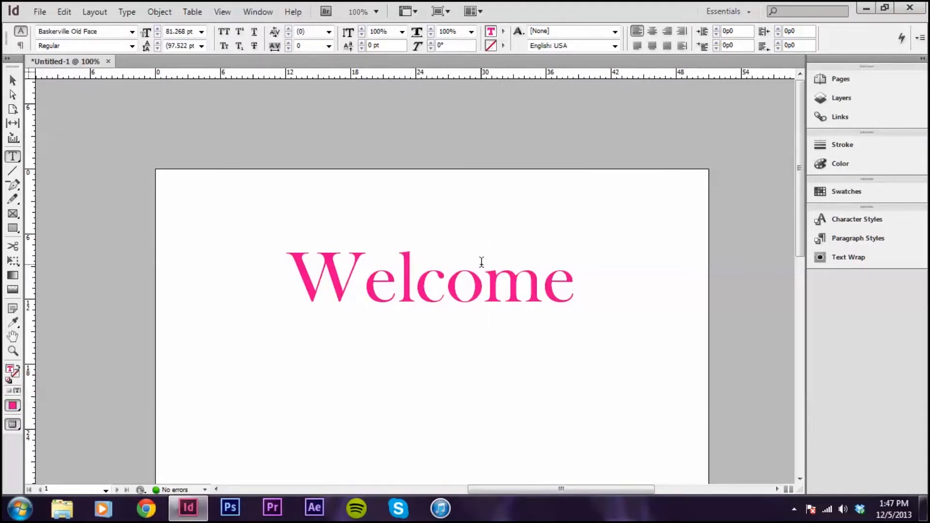
left_click(13, 80)
left_click(417, 342)
key("w")
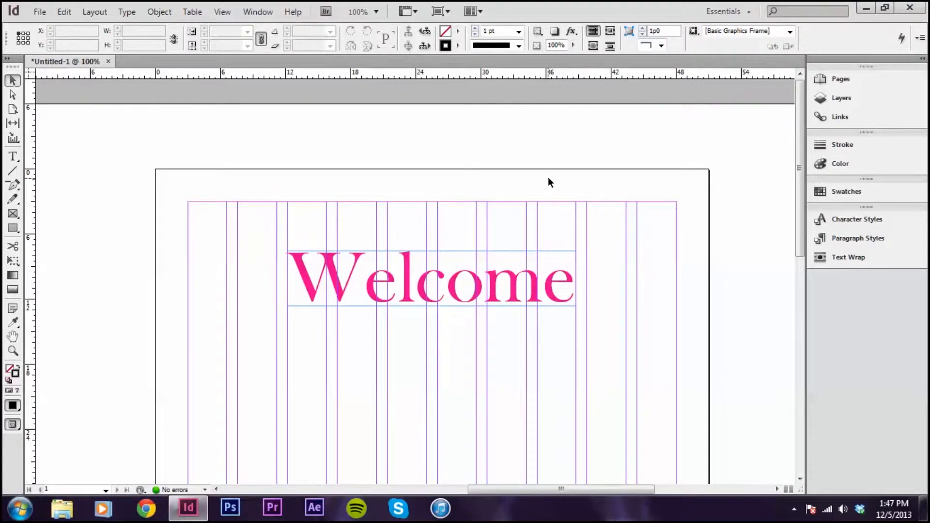
key("w")
scroll(624, 317, "down", 1)
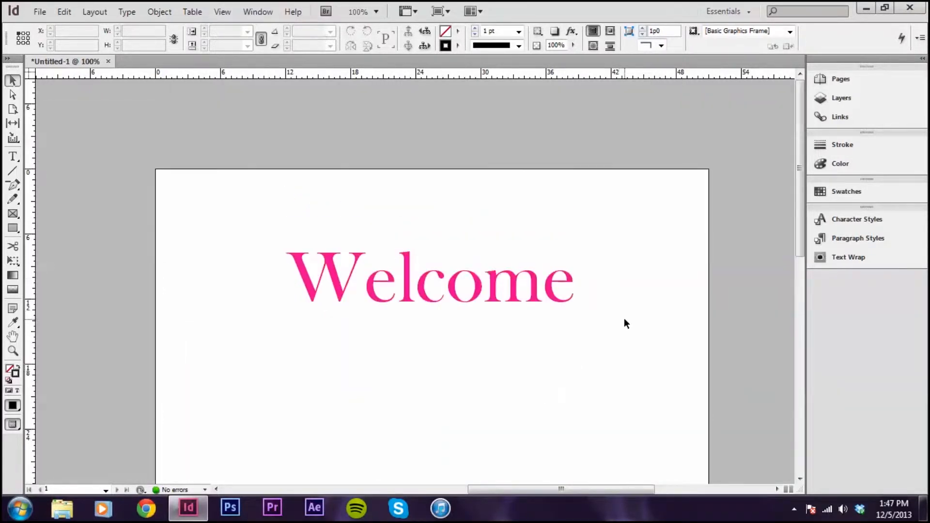
key("w")
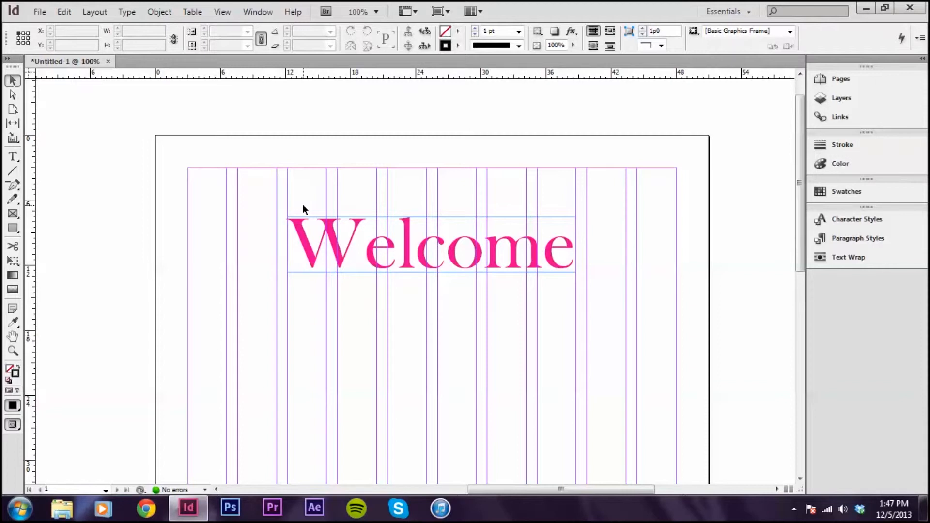
Change the fill of the word "Welcome" to the dark blue swatch C=100 M=90 Y=10 K=0
double_click(471, 259)
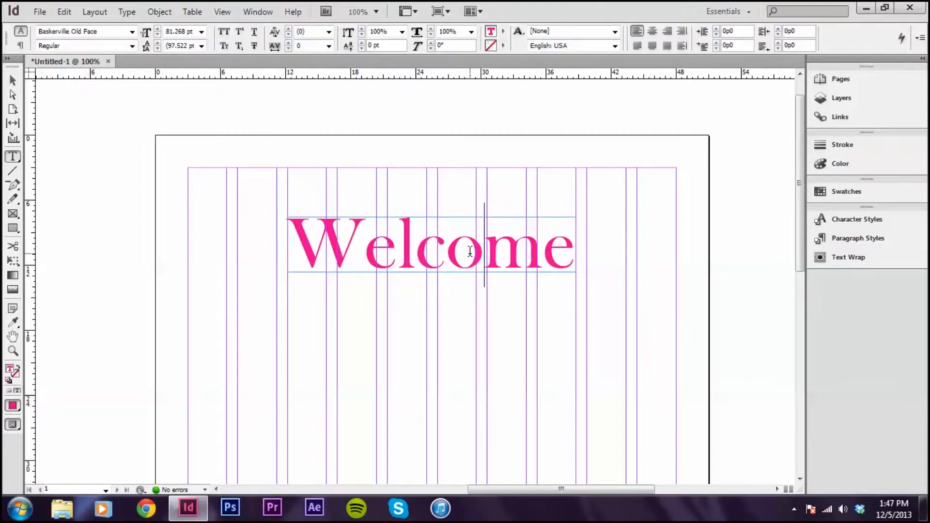
double_click(471, 258)
left_click(503, 31)
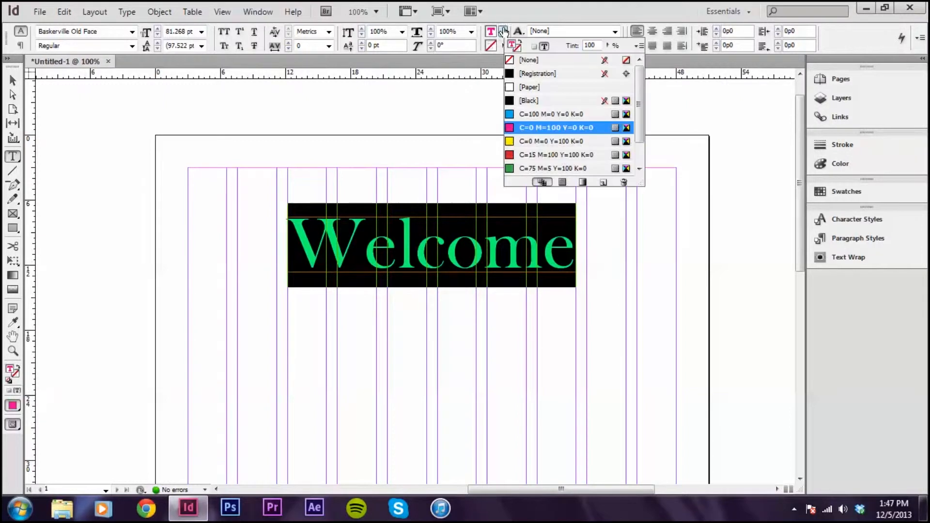
scroll(542, 133, "down", 1)
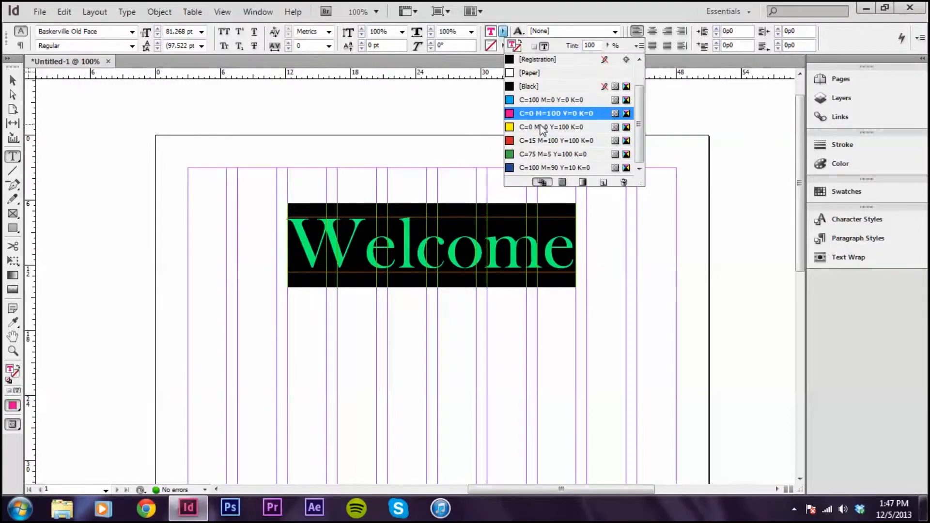
left_click(539, 169)
scroll(544, 329, "up", 1)
left_click(544, 328)
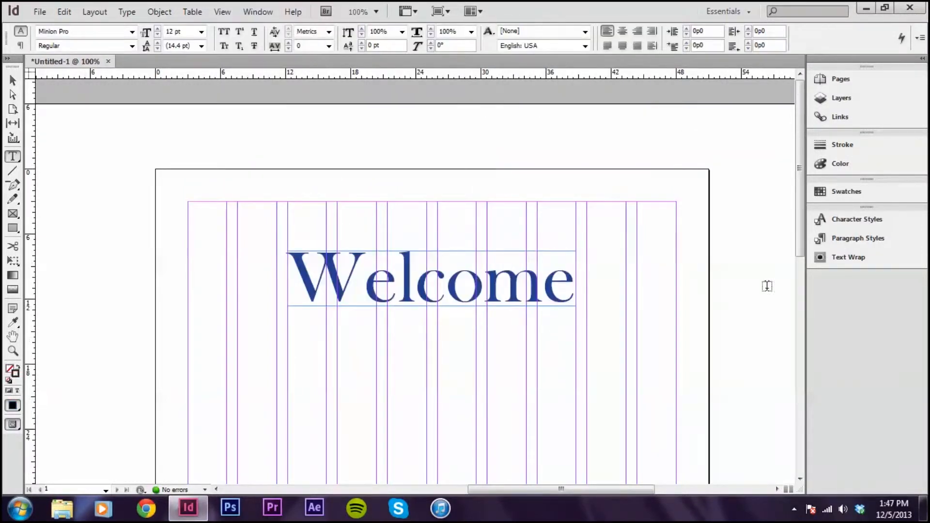
Give the word "Welcome" a magenta C=0 M=100 Y=0 K=0 stroke and preview the page without guides
left_click(502, 282)
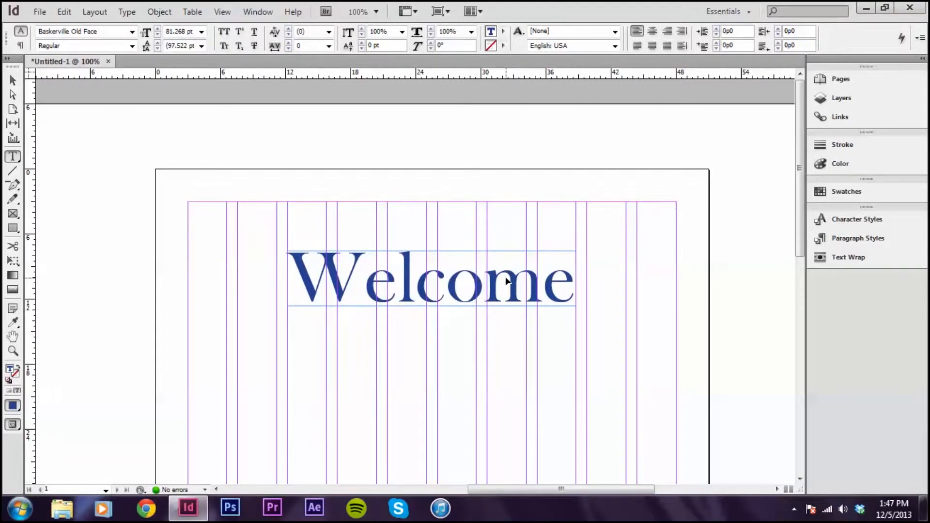
double_click(502, 282)
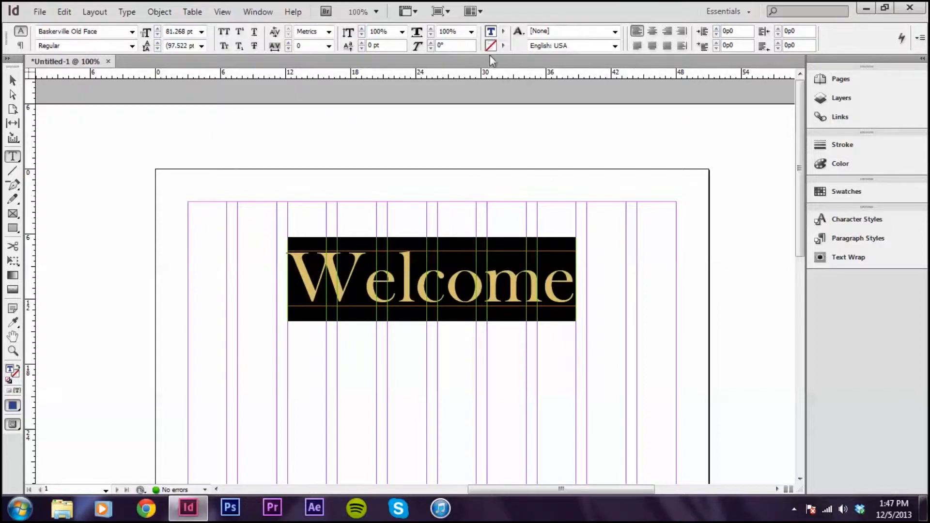
left_click(504, 46)
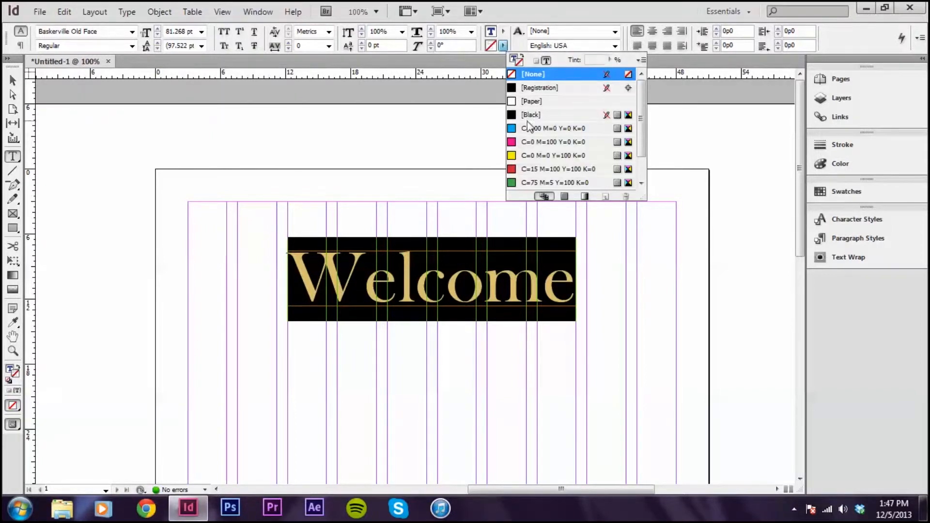
left_click(533, 142)
left_click(578, 309)
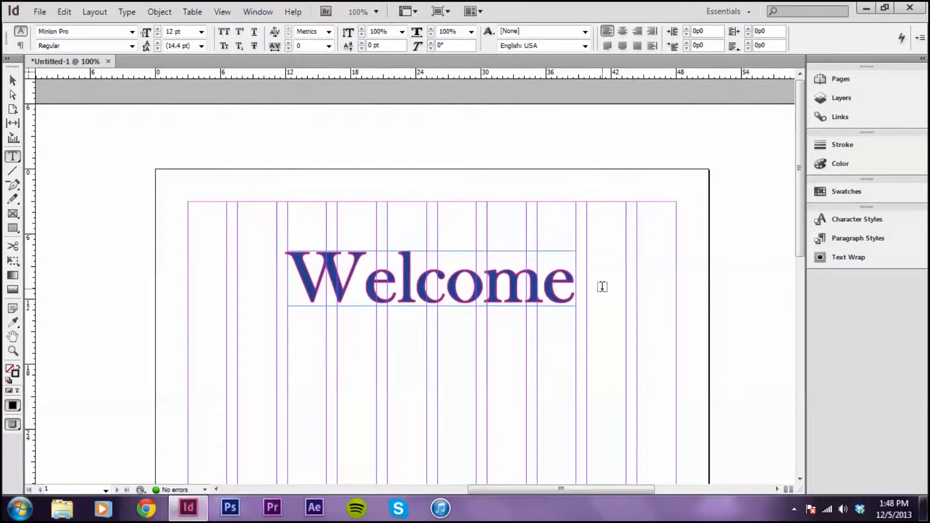
left_click(12, 82)
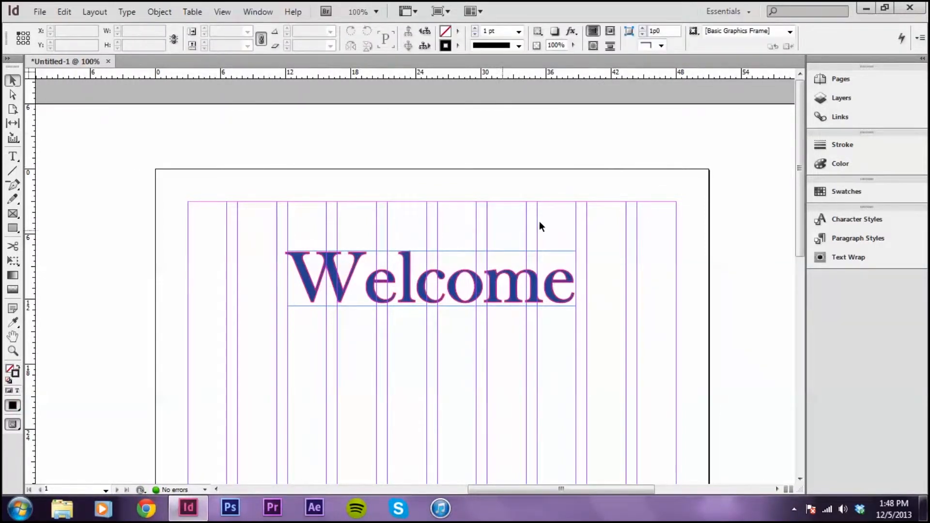
key("w")
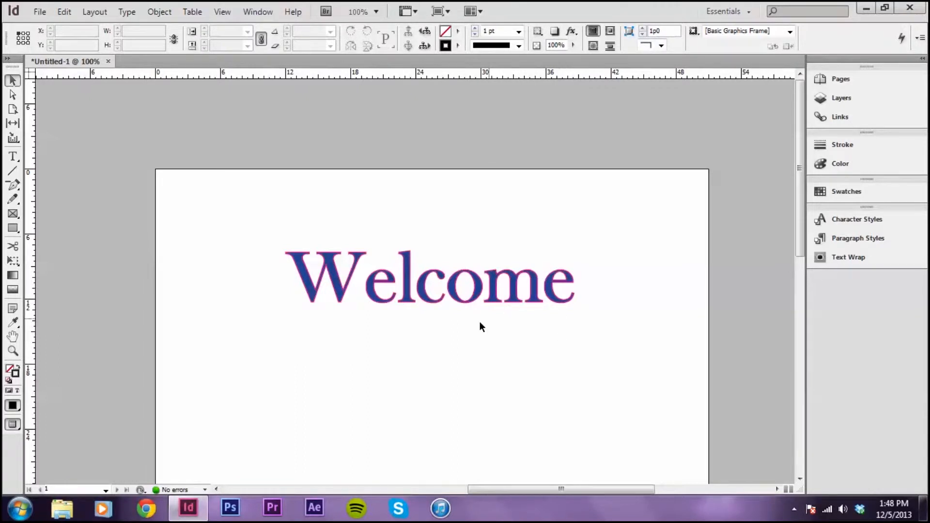
Examine the outlined "Welcome" text and its frame in preview, and return to the normal view with guides
double_click(446, 281)
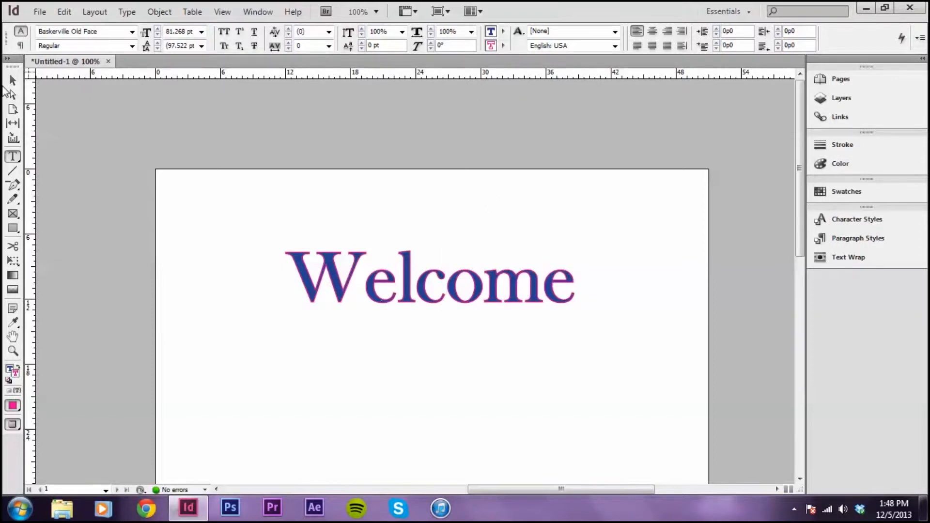
left_click(13, 82)
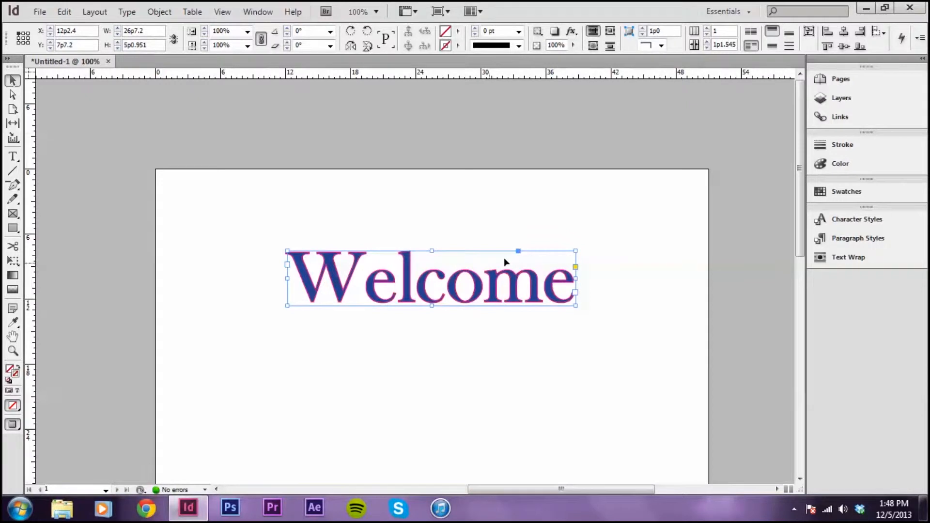
left_click(568, 206)
scroll(568, 206, "down", 5)
scroll(569, 208, "up", 2)
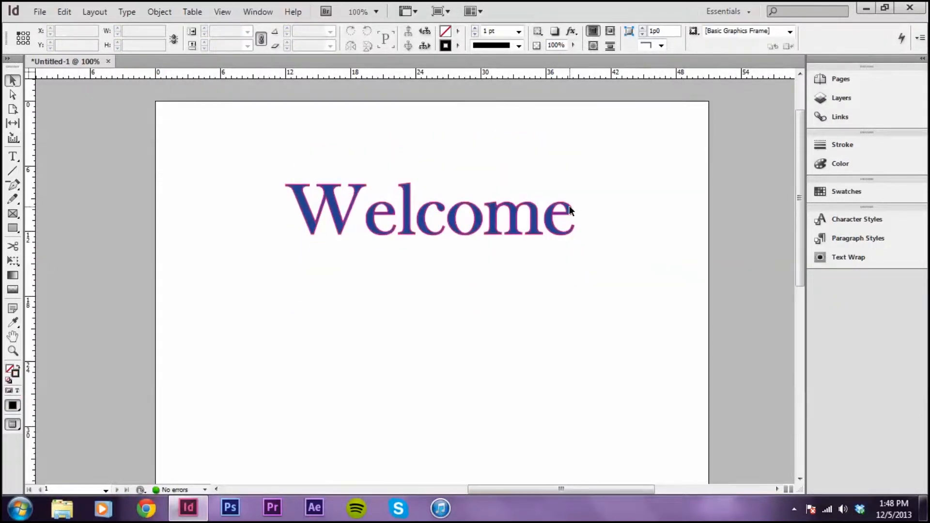
scroll(568, 206, "up", 2)
key("w")
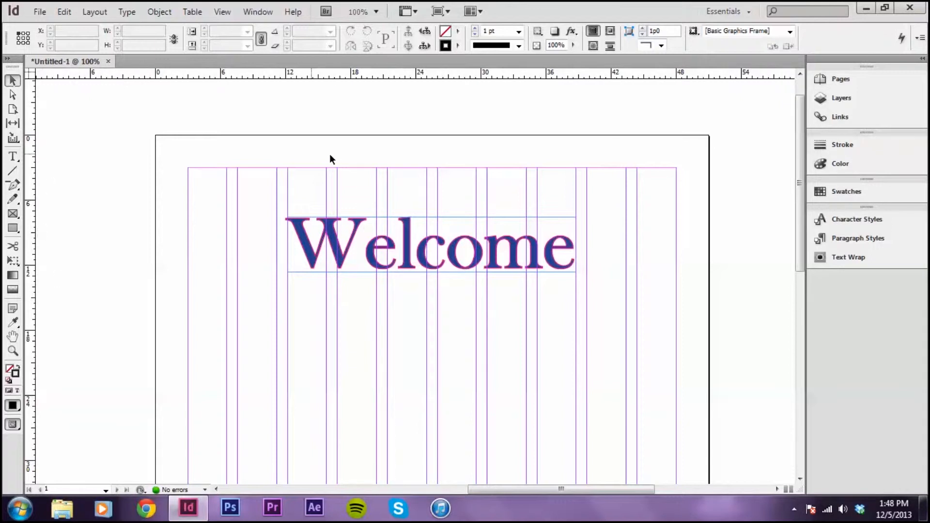
Underline the whole blue-filled, magenta-outlined word "Welcome"
double_click(335, 228)
key("ctrl+a")
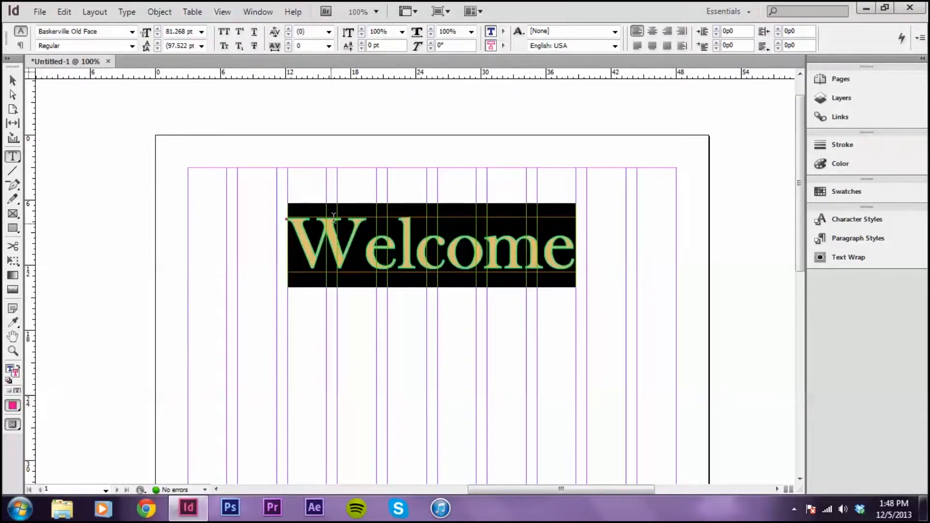
left_click(254, 32)
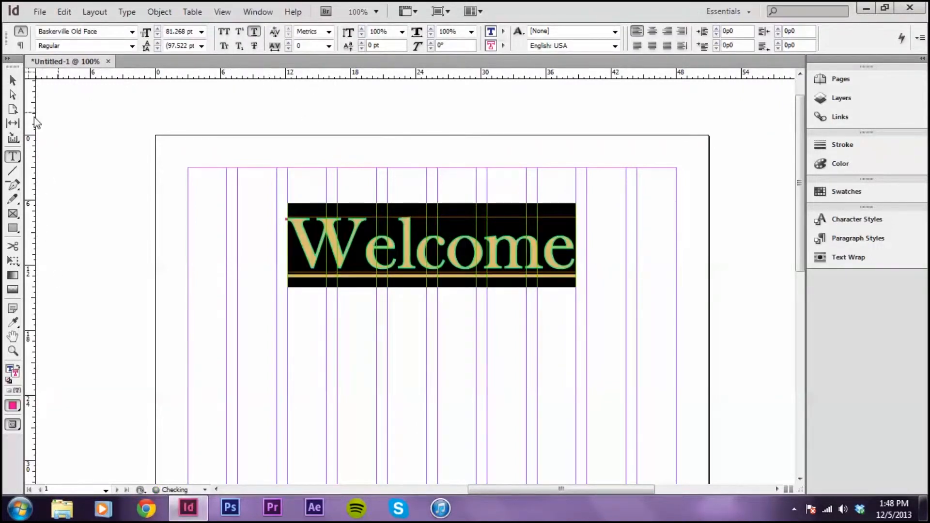
Deselect the underlined "Welcome" text and preview the page without guides
key("Escape")
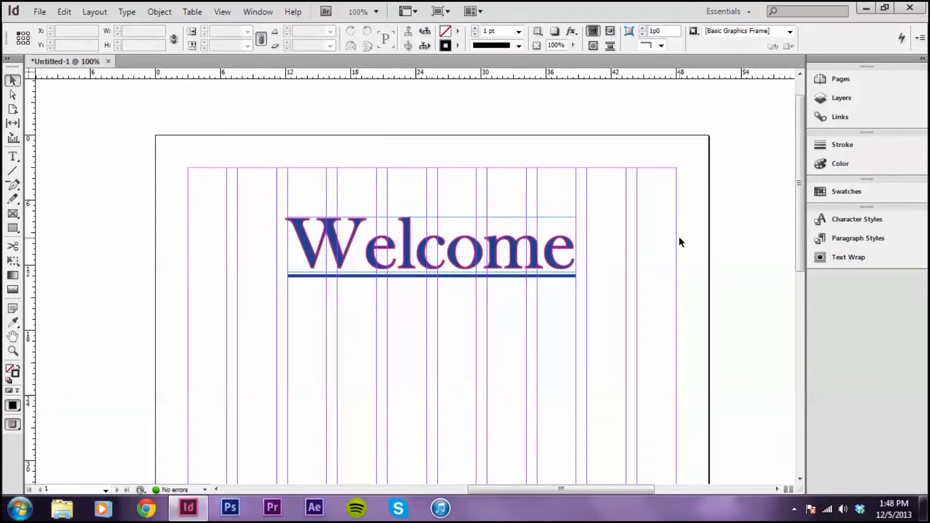
left_click(679, 236)
key("w")
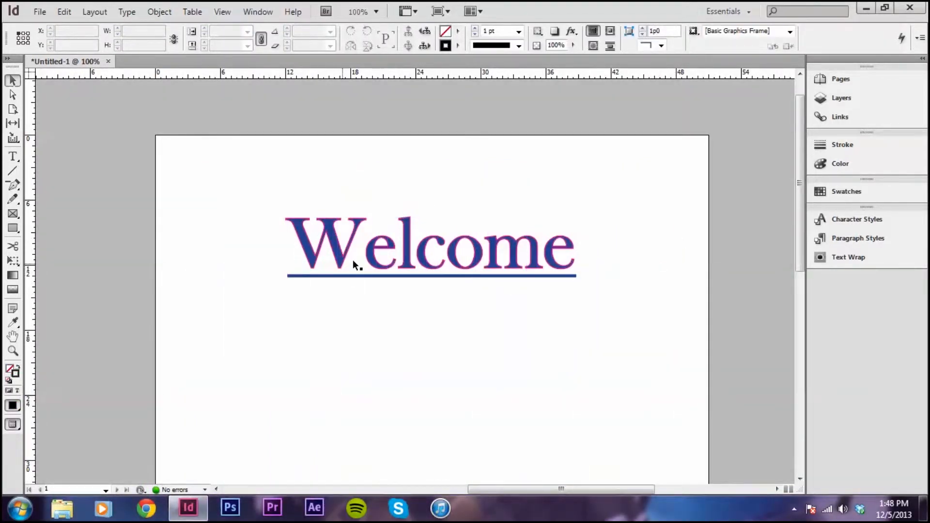
Try increasing the tracking of the whole word "Welcome" to 60
double_click(527, 224)
key("ctrl+a")
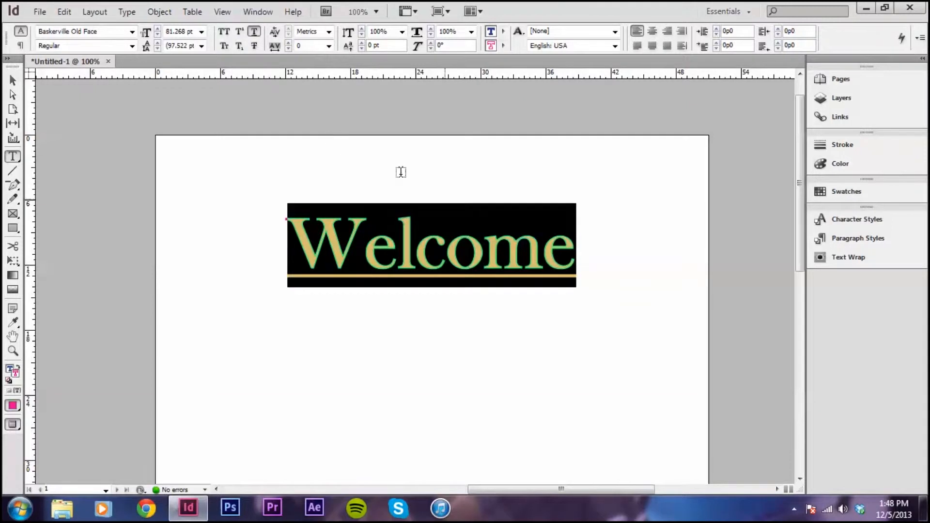
left_click(329, 46)
left_click(329, 46)
left_click(289, 43)
left_click(289, 43)
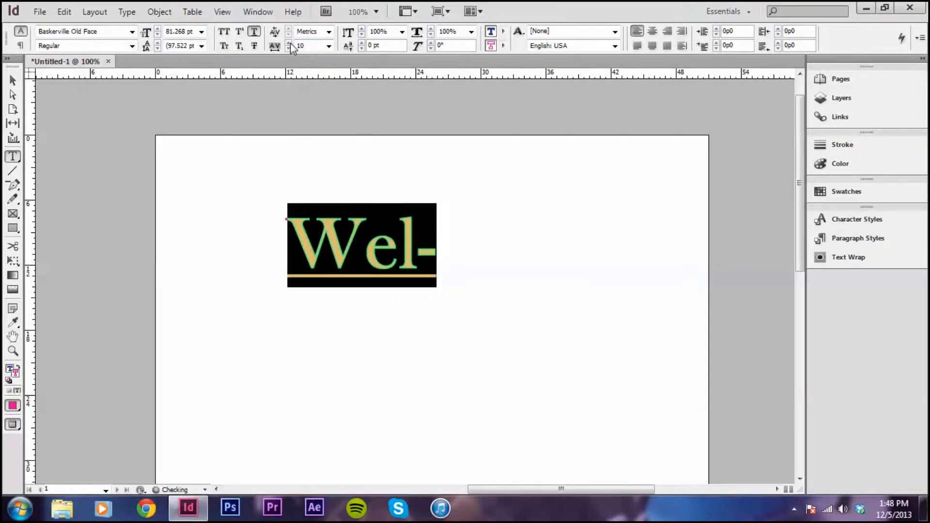
left_click(289, 42)
left_click(289, 43)
left_click(289, 42)
left_click(289, 43)
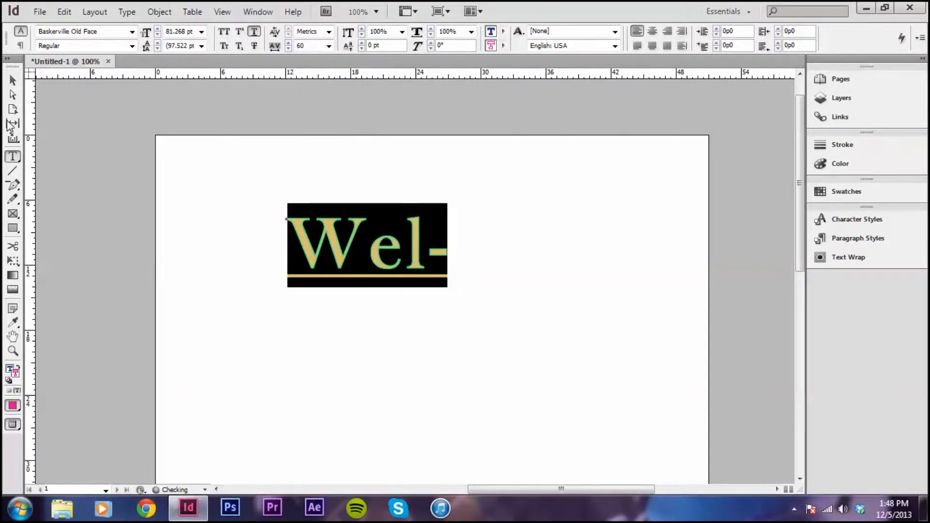
Fit the text frame to the widely tracked "Welcome" so the whole word has room, and deselect it
left_click(14, 80)
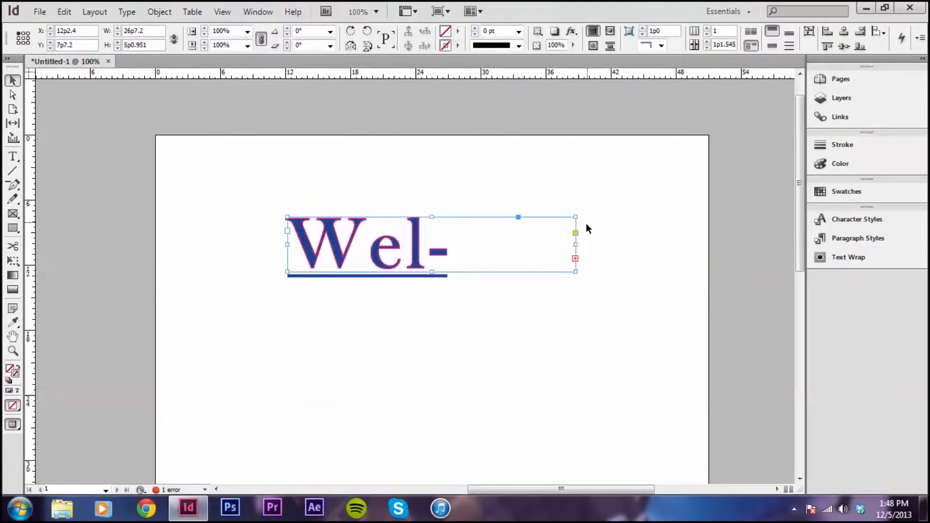
double_click(576, 272)
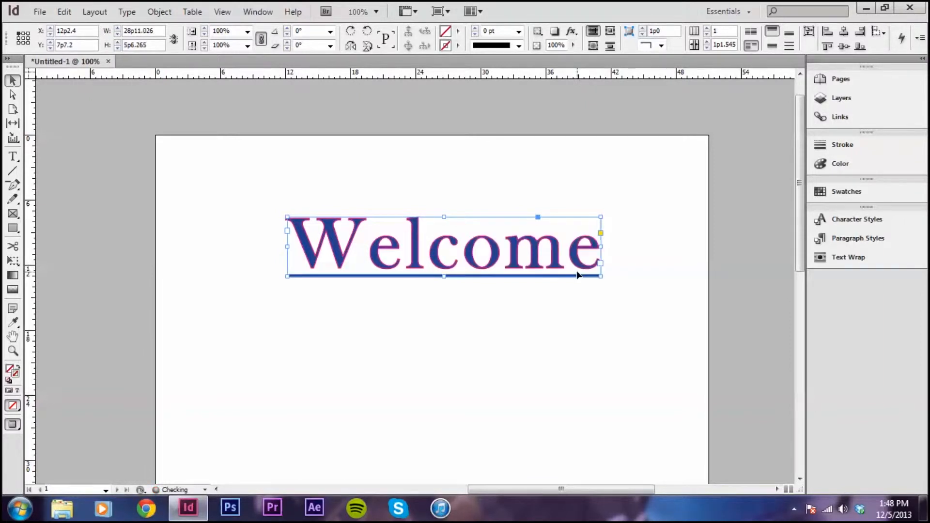
left_click(600, 304)
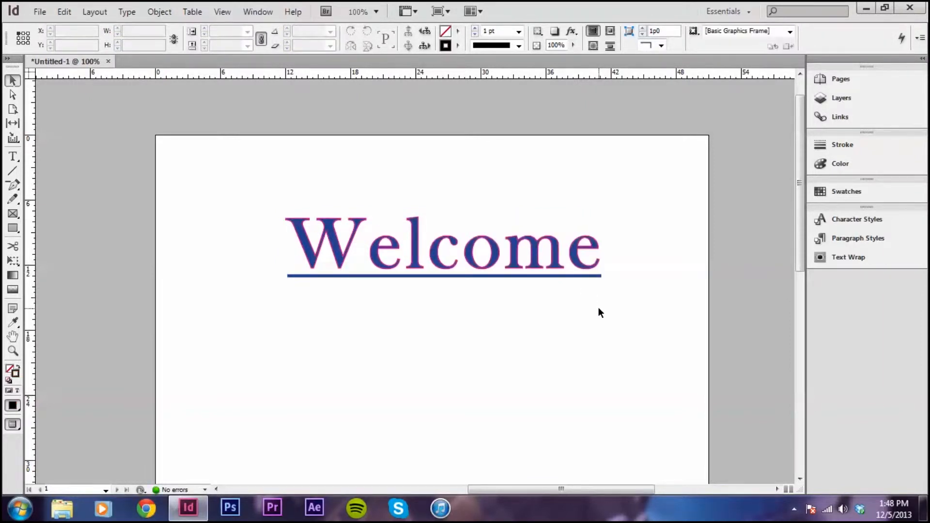
Undo the frame fitting and the tracking increases on "Welcome"
key("ctrl+z")
key("ctrl+z")
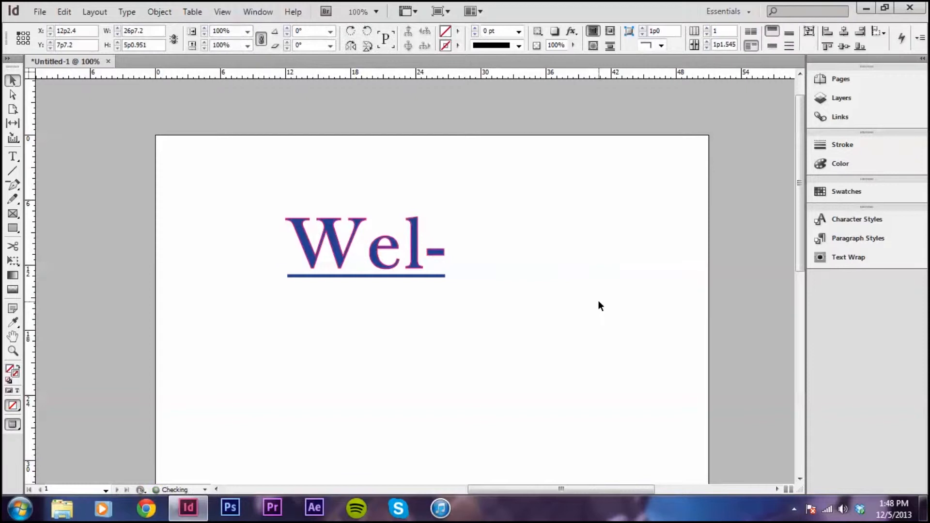
key("ctrl+shift+z")
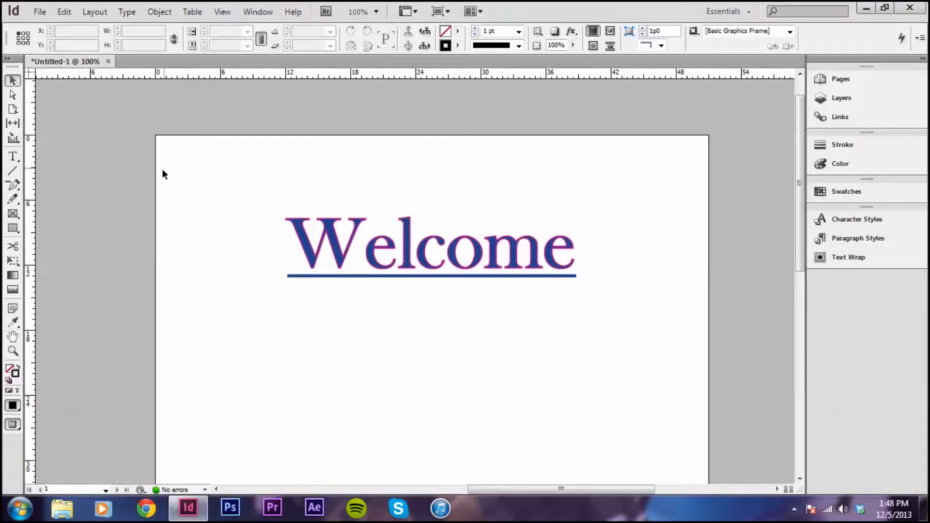
Remove the underline from the whole word "Welcome"
left_click(13, 171)
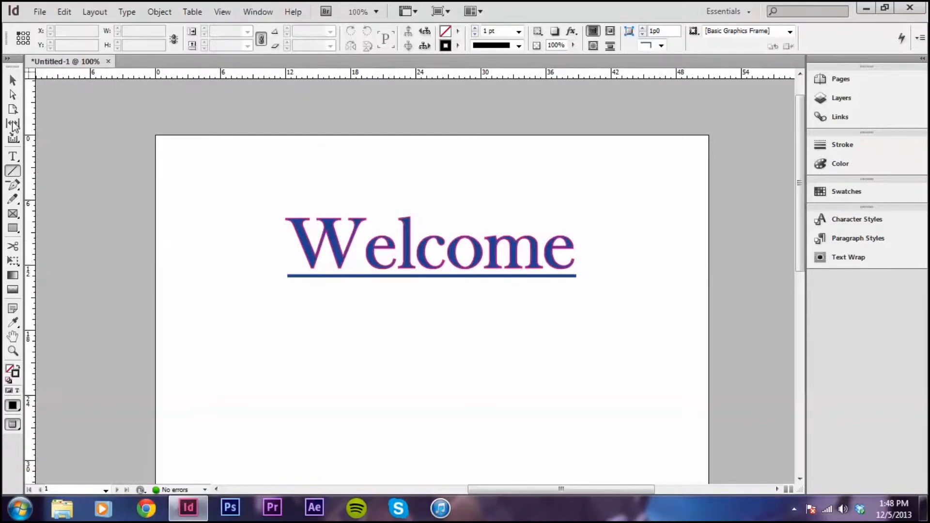
left_click(13, 80)
double_click(394, 252)
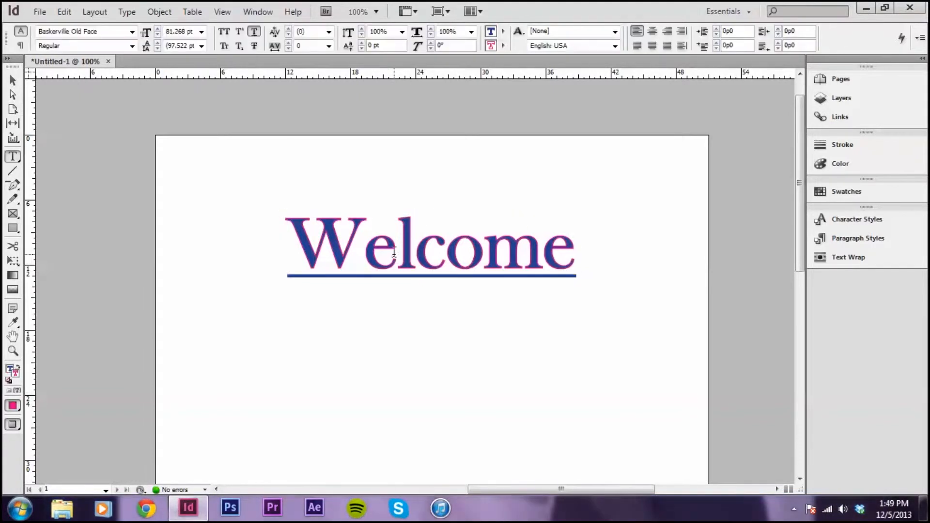
key("ctrl+a")
left_click(252, 35)
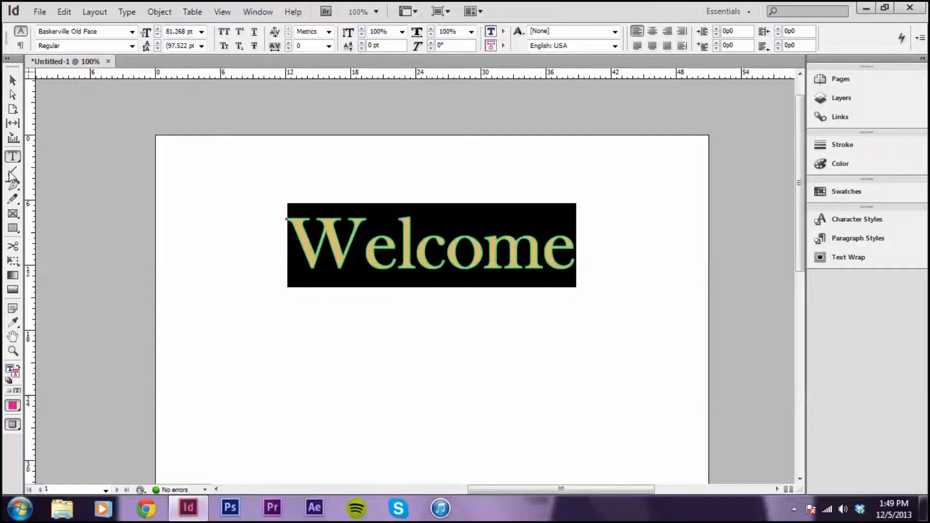
Draw a horizontal line about 30p11 long a little below the word "Welcome", discarding the first attempt
left_click(13, 172)
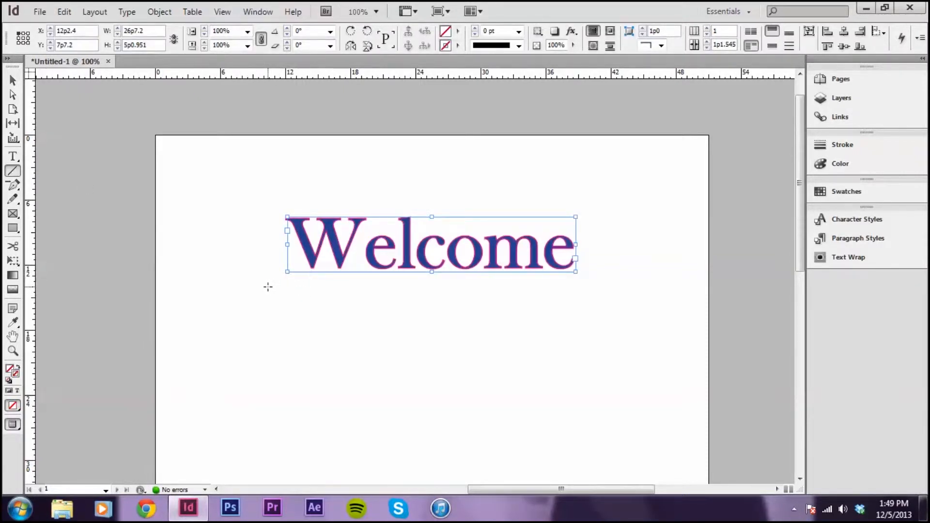
left_click_drag(268, 287, 608, 287)
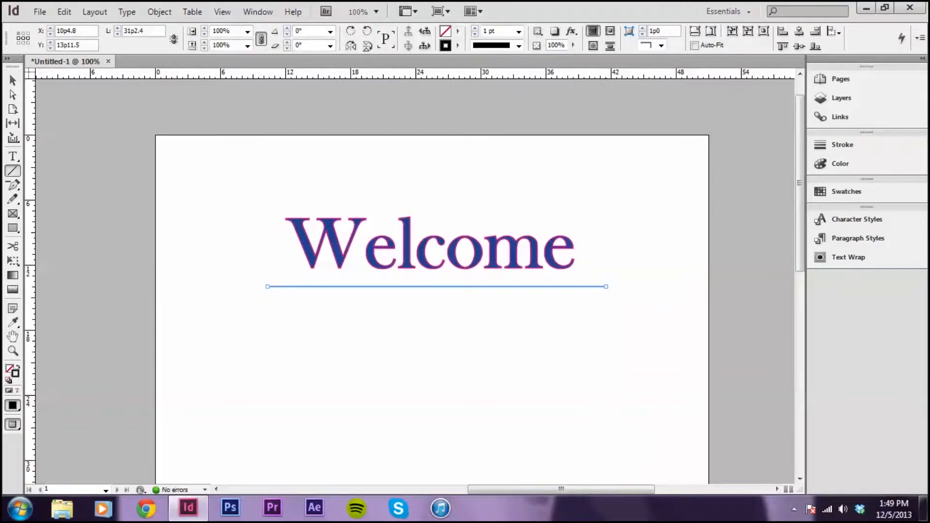
key("ctrl+z")
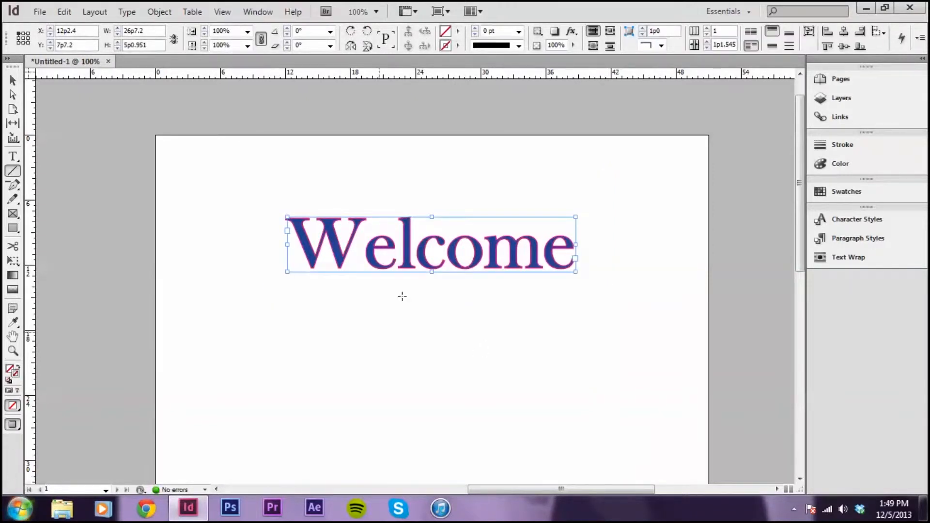
mouse_move(272, 297)
left_mouse_down()
mouse_move(332, 280)
mouse_move(463, 271)
mouse_move(451, 324)
mouse_move(533, 270)
mouse_move(605, 276)
left_mouse_up()
left_click(8, 82)
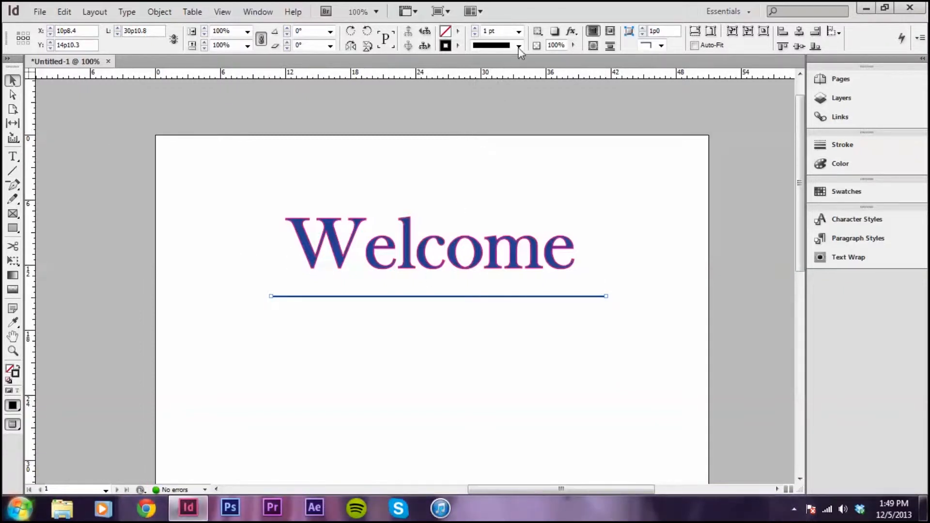
Give the line below "Welcome" a 5 pt stroke in the Japanese Dots style
left_click(518, 32)
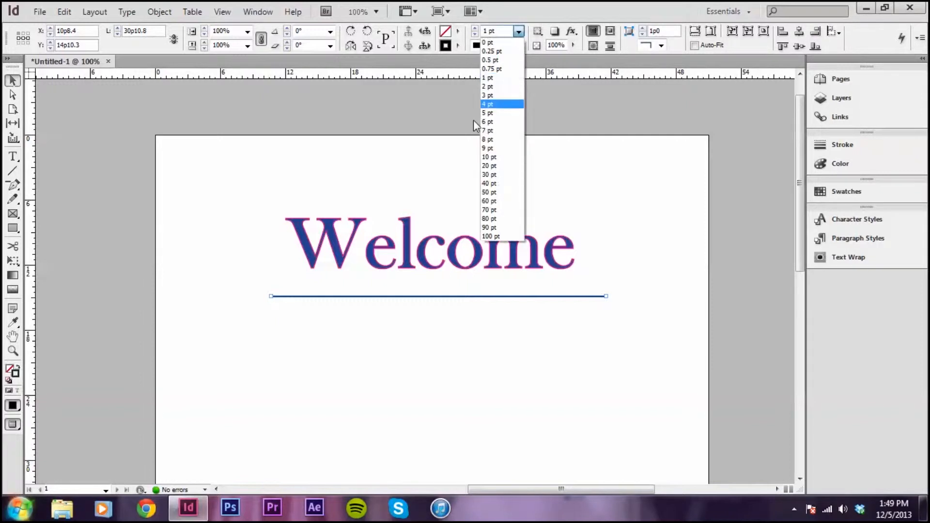
left_click(485, 113)
left_click(518, 45)
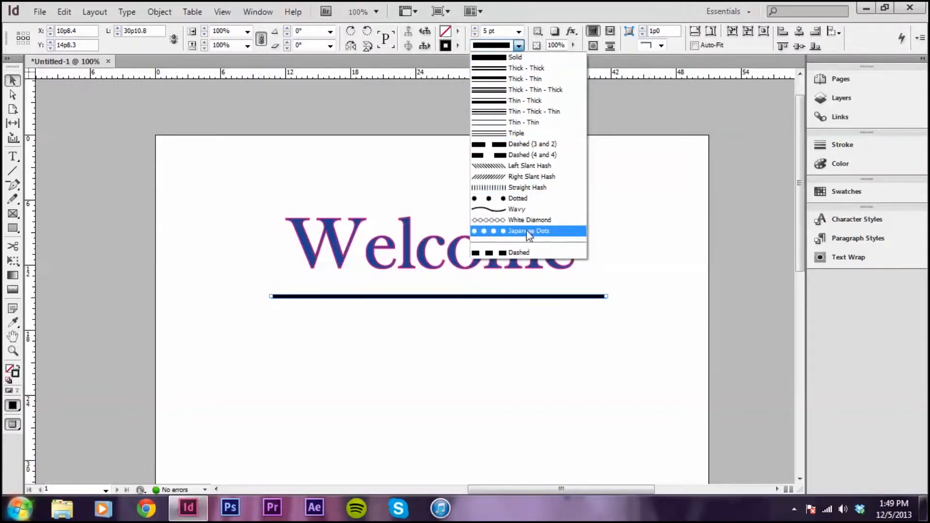
left_click(528, 231)
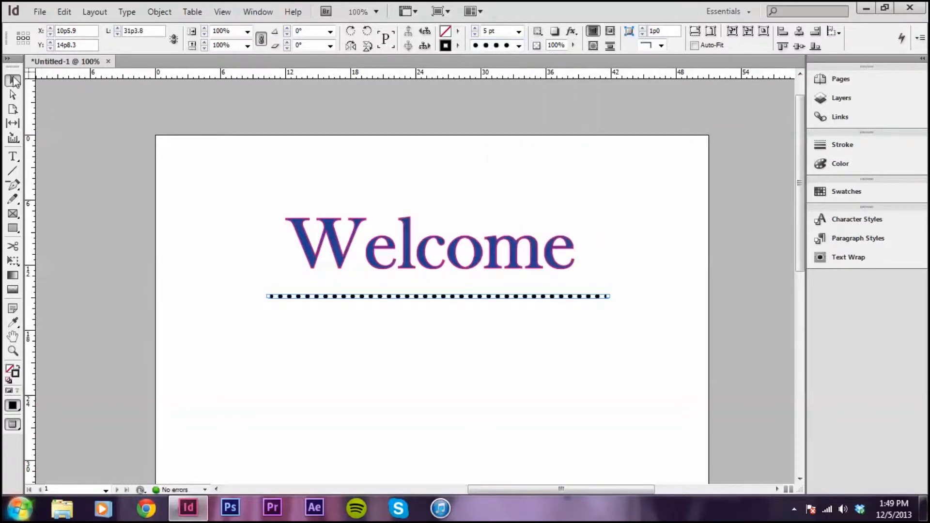
Move the dotted line up to just beneath "Welcome", at about Y 13p1, and show the guides again
left_click_drag(394, 296, 390, 280)
left_click(485, 311)
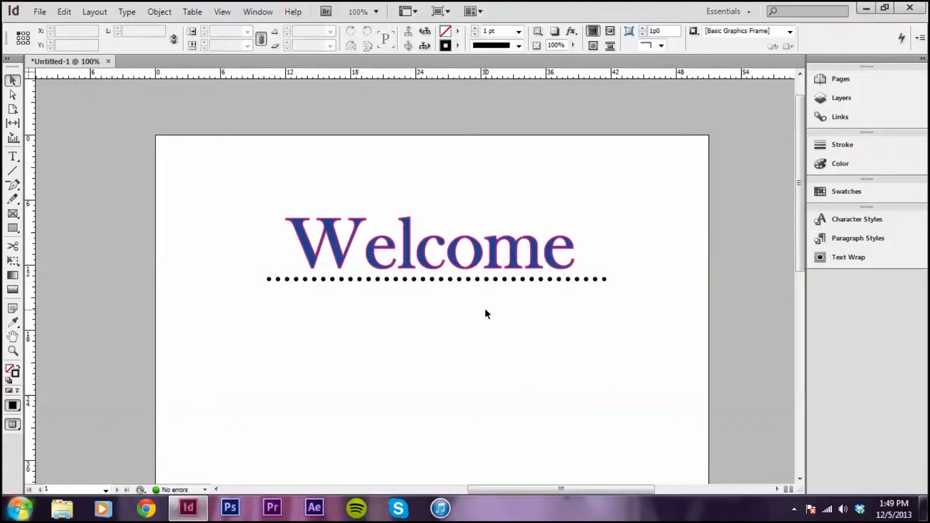
key("w")
Shorten the dotted line to about 28p6 by aligning its right end with the right edge of the "Welcome" frame
left_click(505, 281)
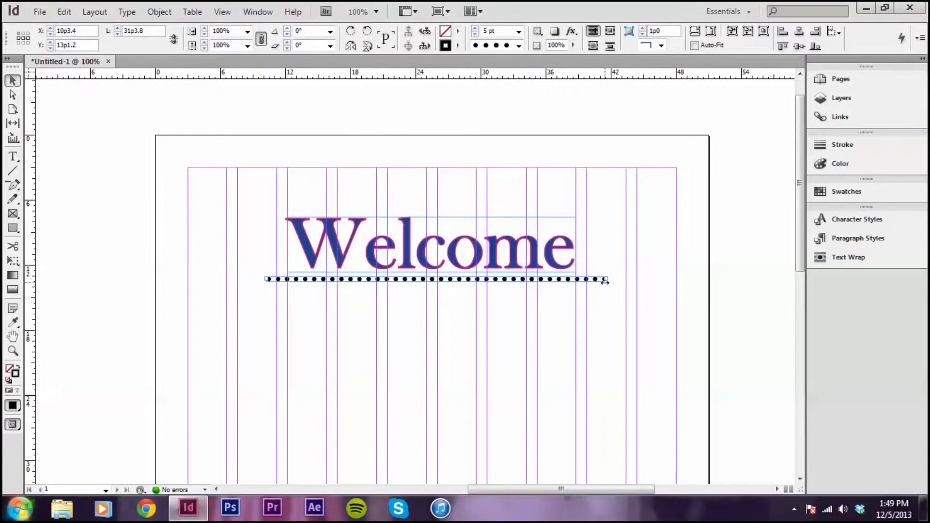
key("ctrl+=")
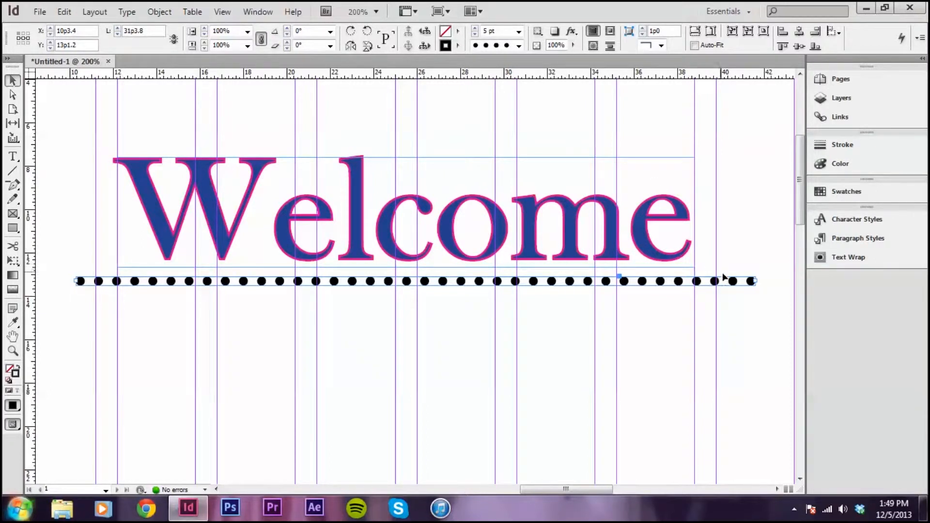
key("ctrl+=")
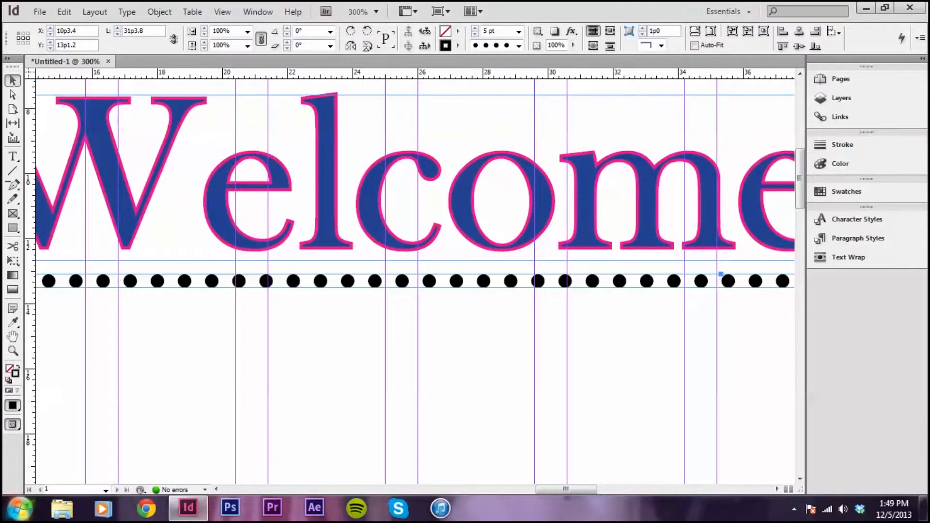
left_click_drag(539, 486, 571, 479)
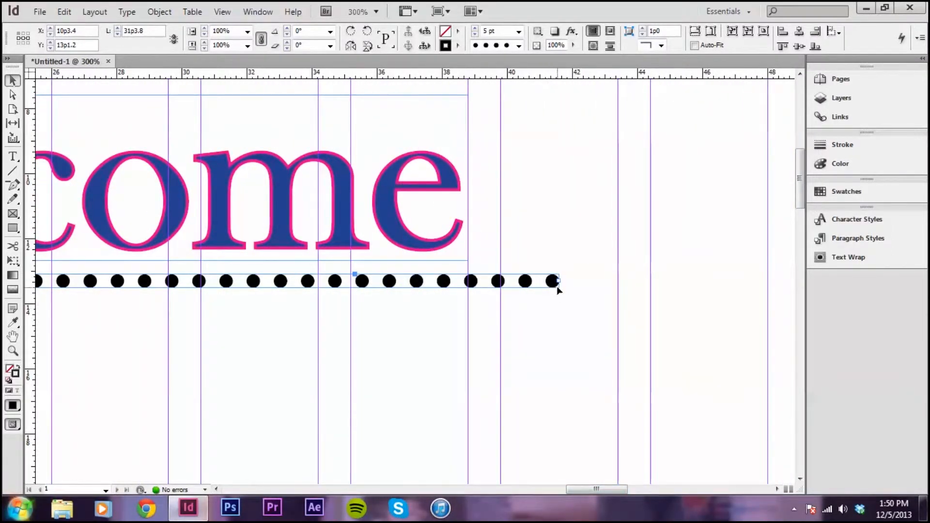
key("ctrl+minus")
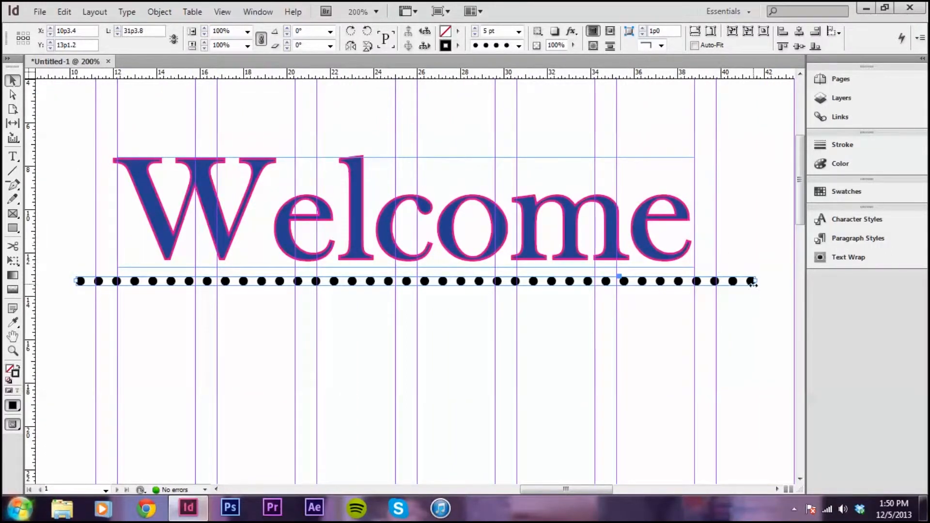
left_click_drag(755, 286, 696, 280)
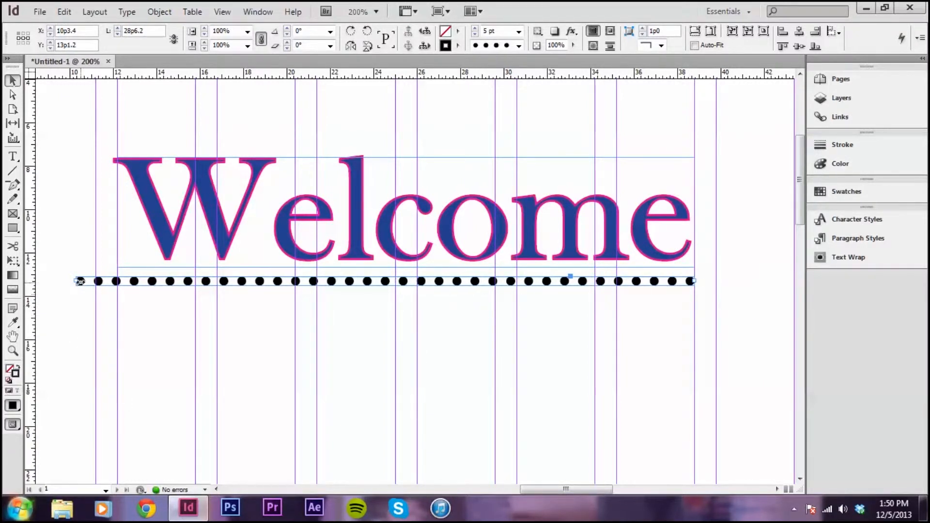
Align the dotted line's left end with the left edge of the "Welcome" frame, making the line about 26p7 long
left_click_drag(76, 282, 118, 280)
left_click(248, 323)
left_click(119, 282)
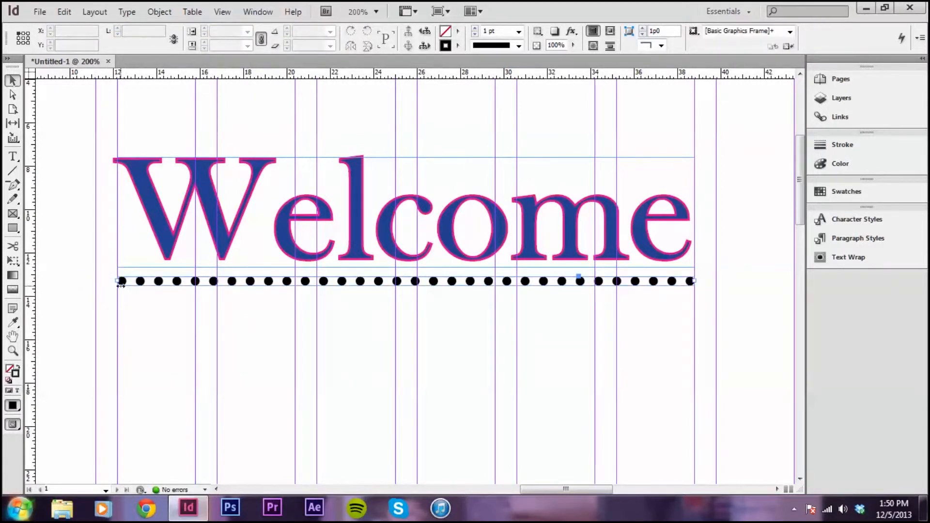
mouse_move(117, 282)
left_mouse_down()
mouse_move(107, 292)
mouse_move(116, 291)
left_mouse_up()
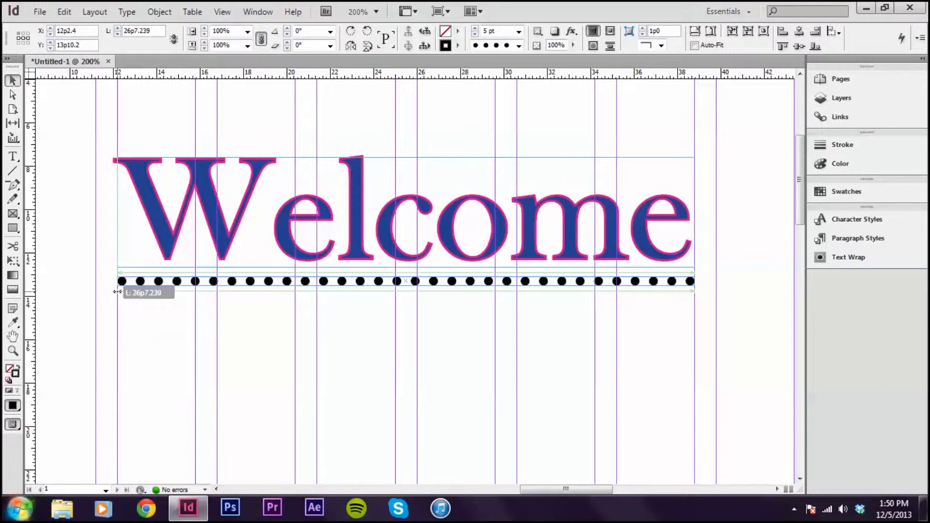
left_click_drag(117, 292, 117, 292)
left_click(344, 321)
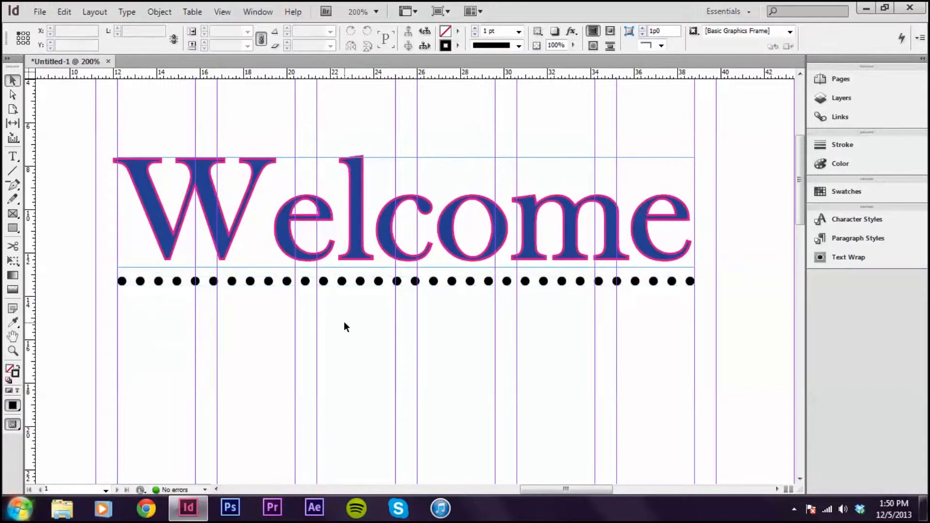
Examine "Welcome" and its dotted line in preview without guides, and return to the normal view
key("ctrl+minus")
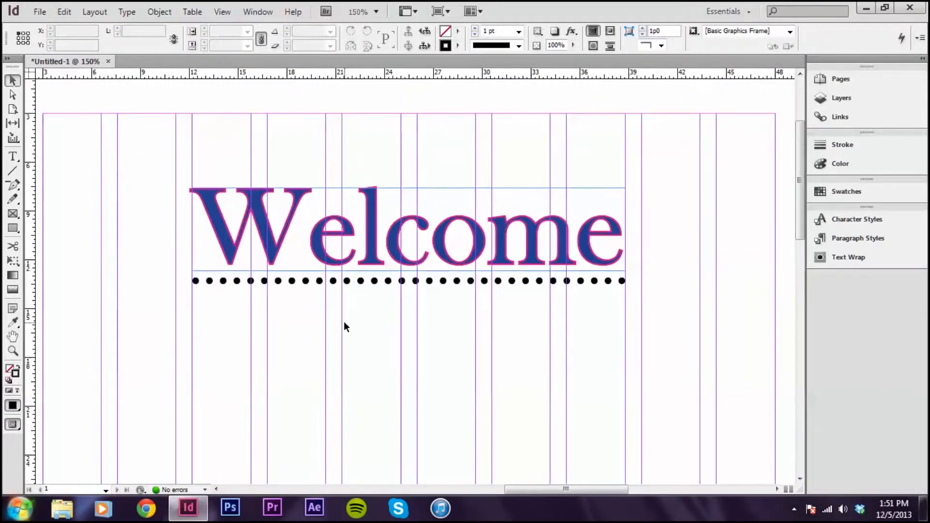
key("w")
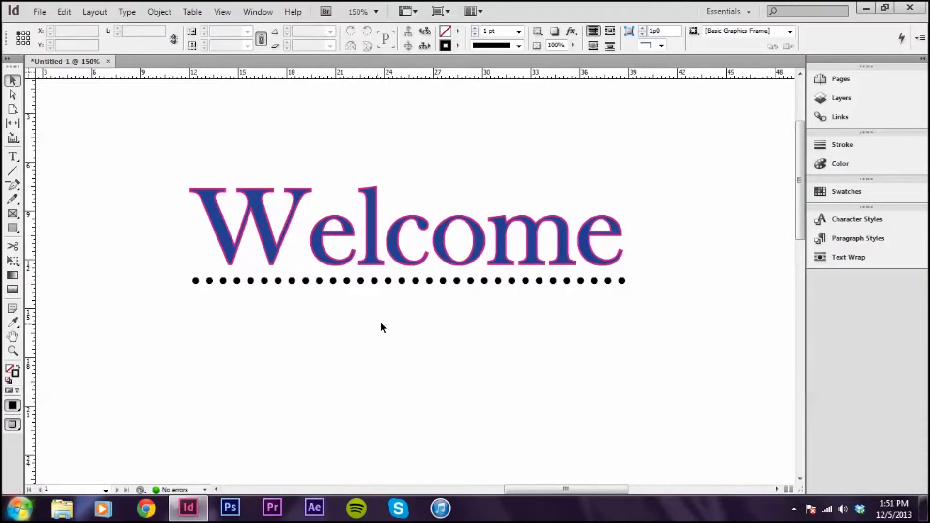
key("ctrl+equal")
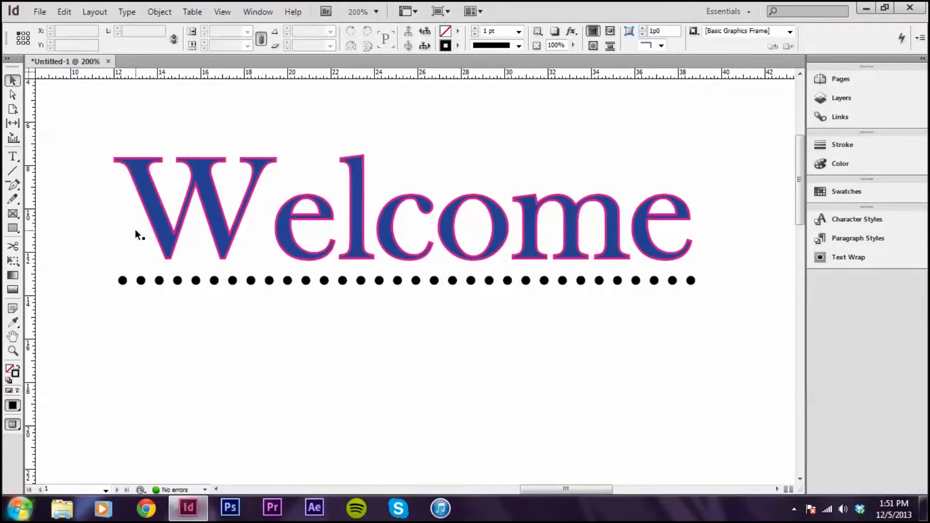
key("w")
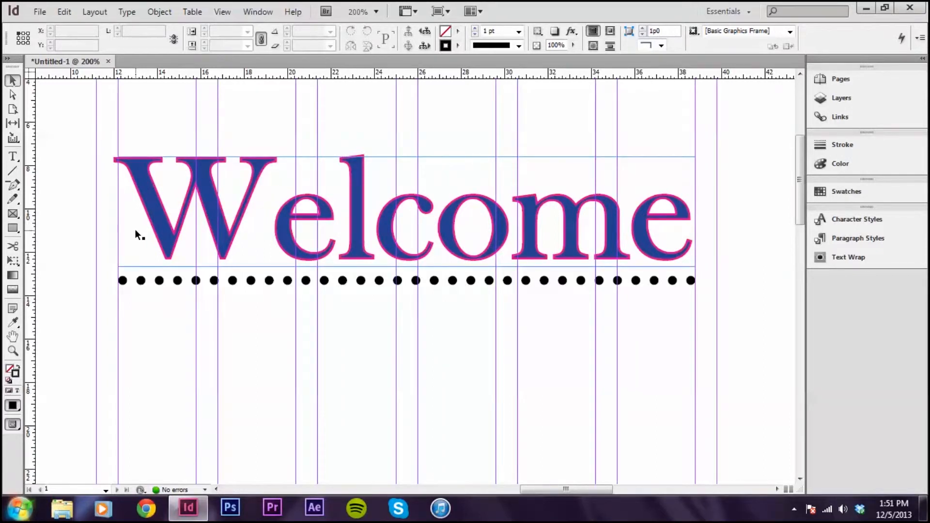
scroll(667, 134, "up", 1)
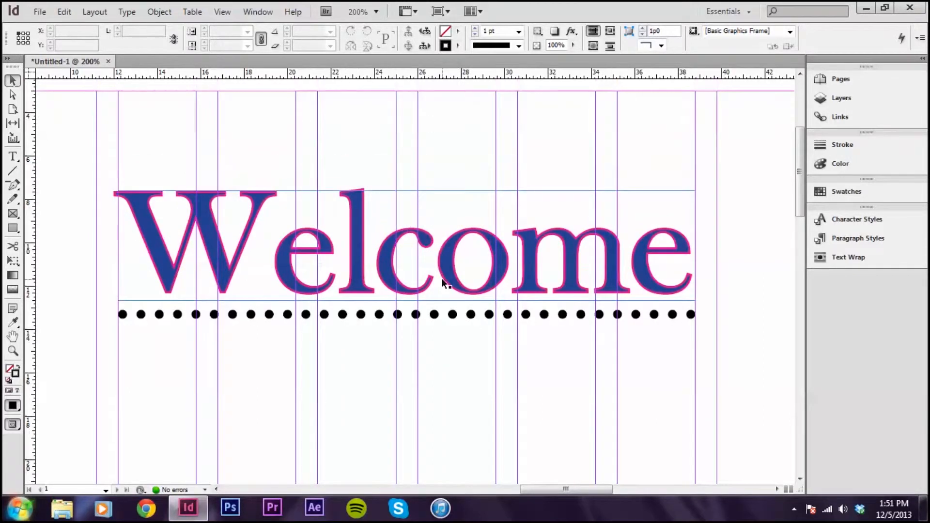
Practise selecting "Welcome" and its dotted line with a selection marquee, both together and each one separately
key("ctrl+minus")
key("ctrl+minus")
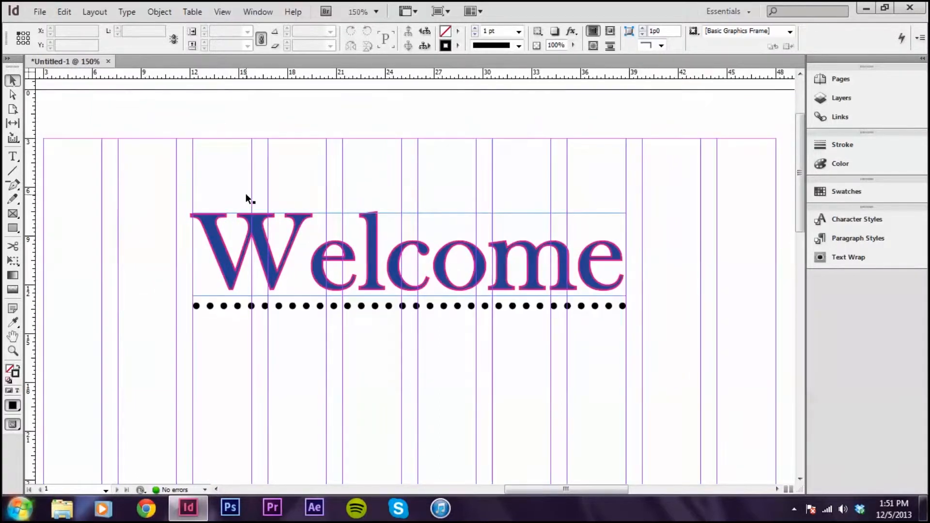
key("ctrl+minus")
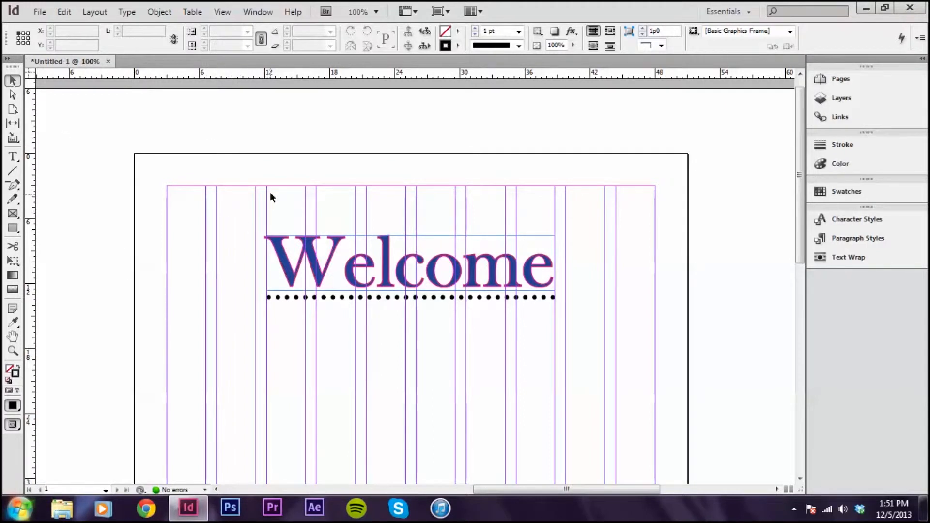
left_click_drag(239, 208, 571, 322)
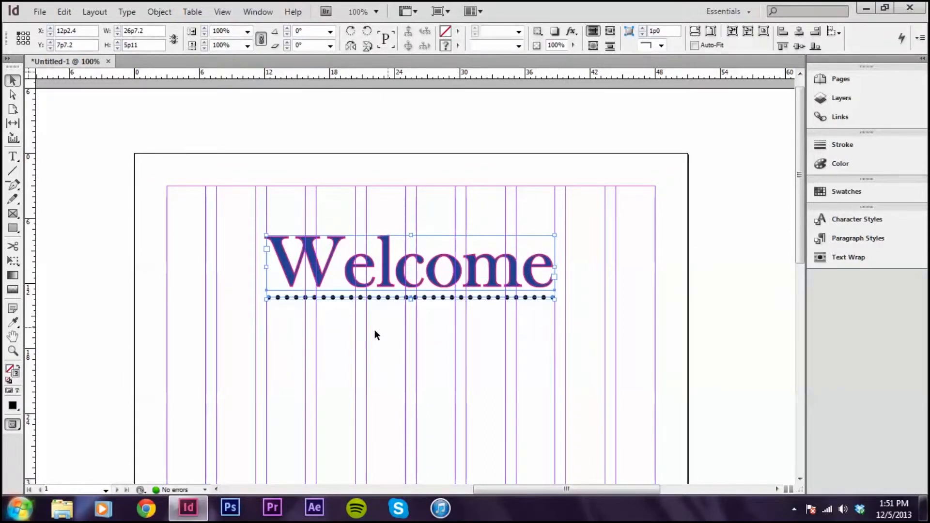
left_click(640, 251)
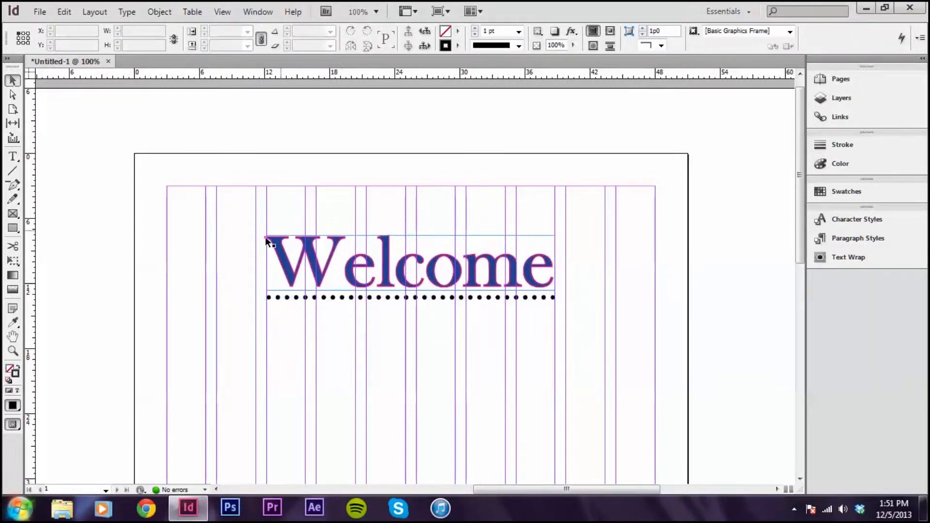
left_click_drag(249, 216, 334, 257)
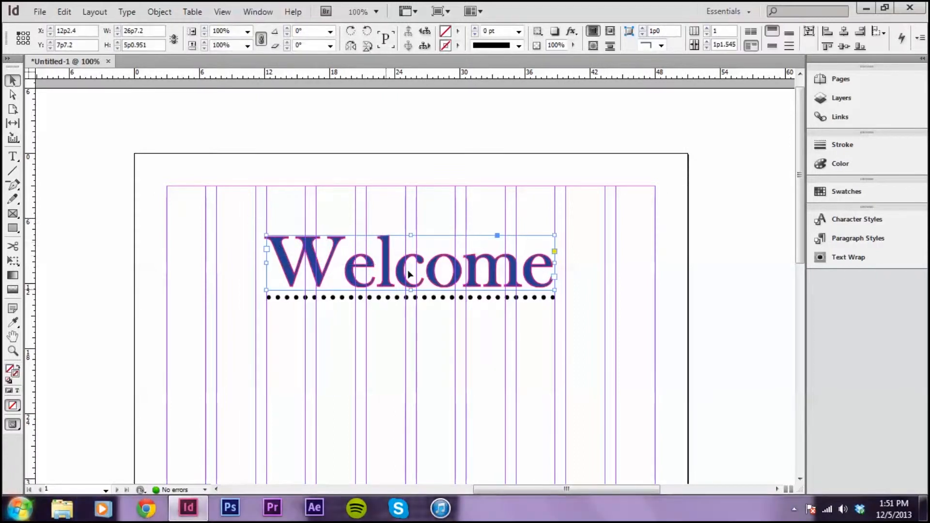
left_click(205, 307)
left_click_drag(246, 330, 275, 293)
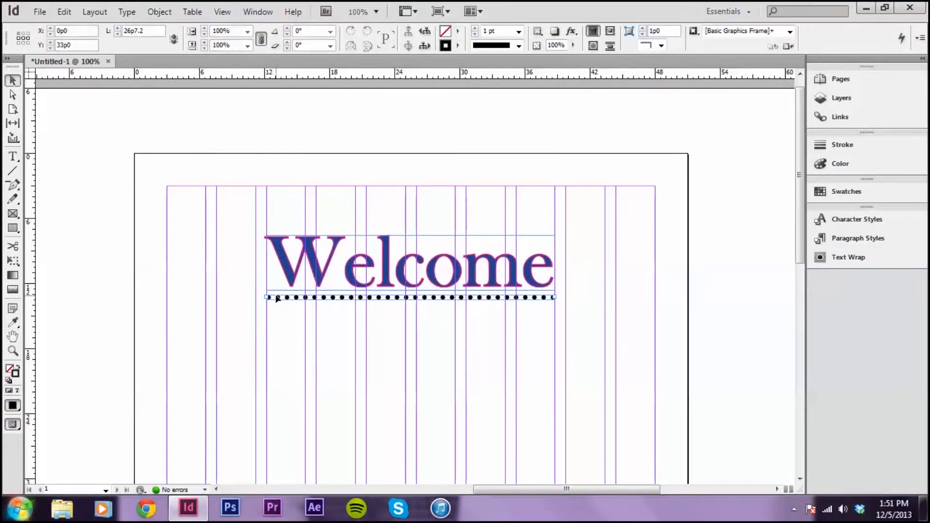
left_click(372, 324)
Move "Welcome" and its dotted line together to the page's top-left margin corner, X 3p0, Y 3p0, and preview the page without guides
left_click_drag(249, 219, 518, 315)
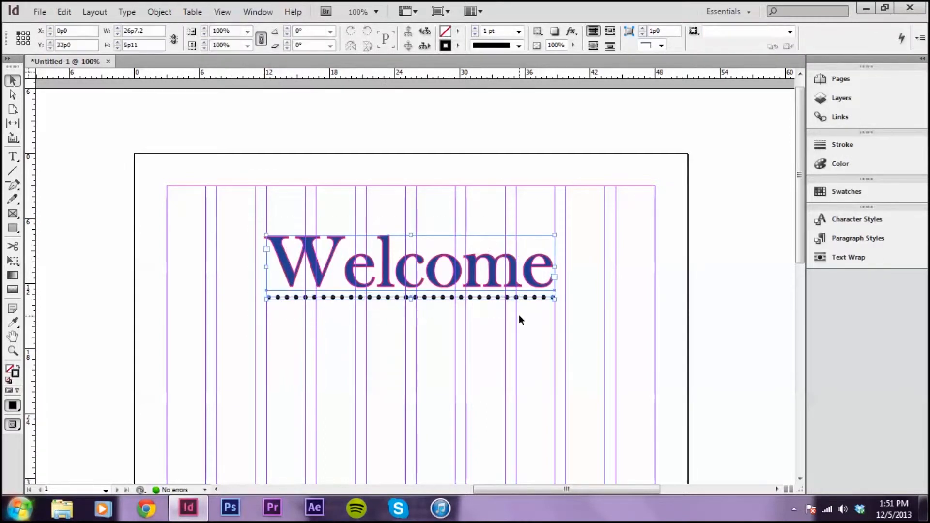
left_click_drag(508, 272, 407, 223)
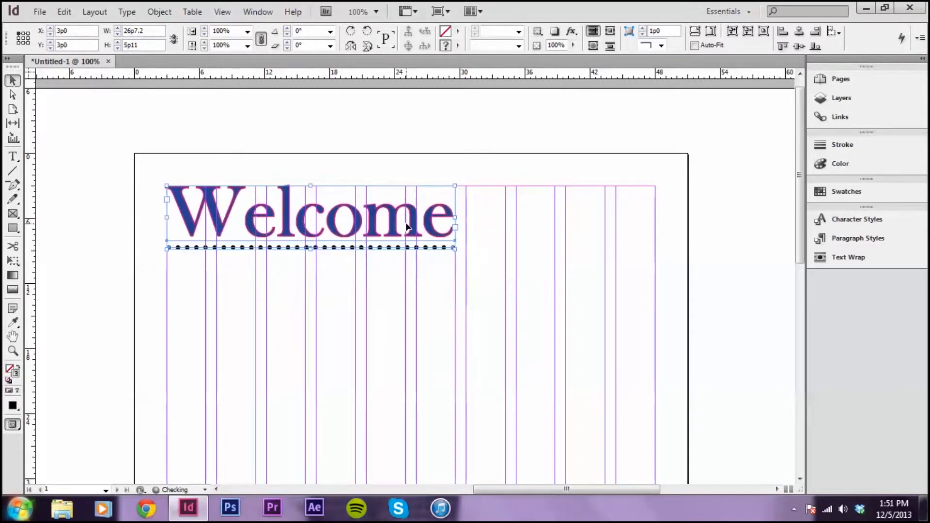
left_click(582, 256)
key("w")
scroll(582, 254, "down", 2)
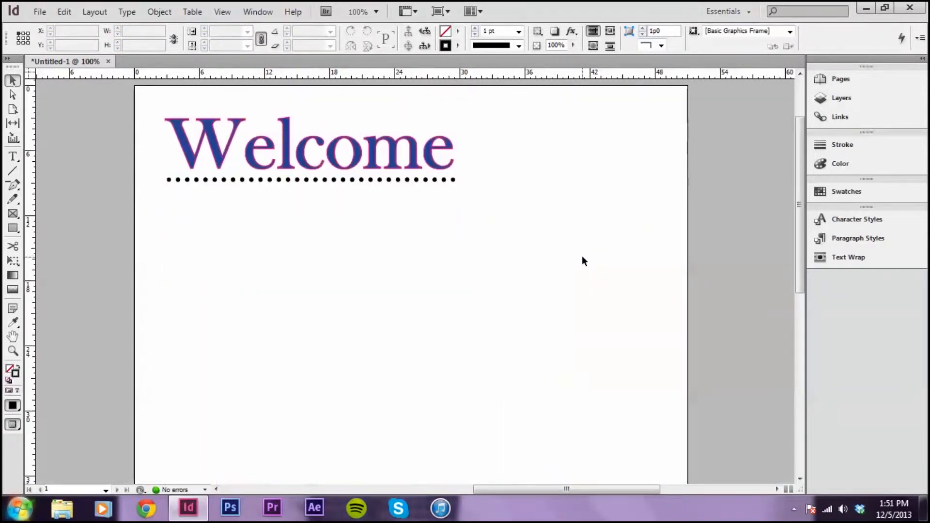
scroll(582, 254, "up", 1)
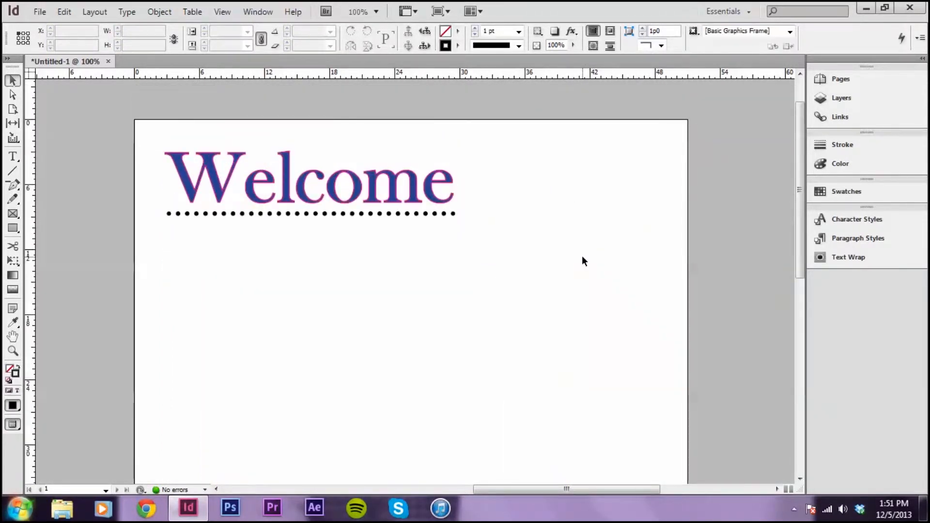
Show the guides again and nudge "Welcome" and its dotted line together to X 3p2, Y 3p2
key("w")
left_click_drag(158, 146, 220, 211)
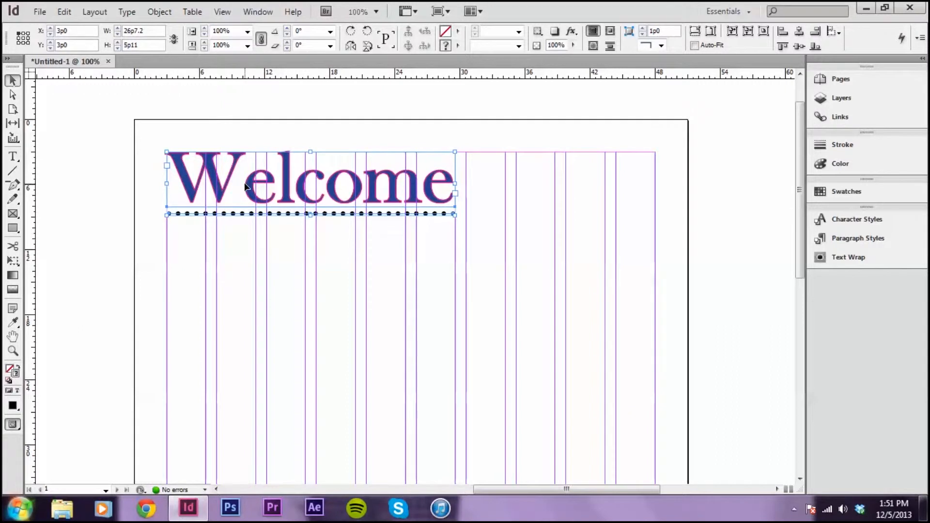
key("Right")
key("Right")
key("Down")
key("Down")
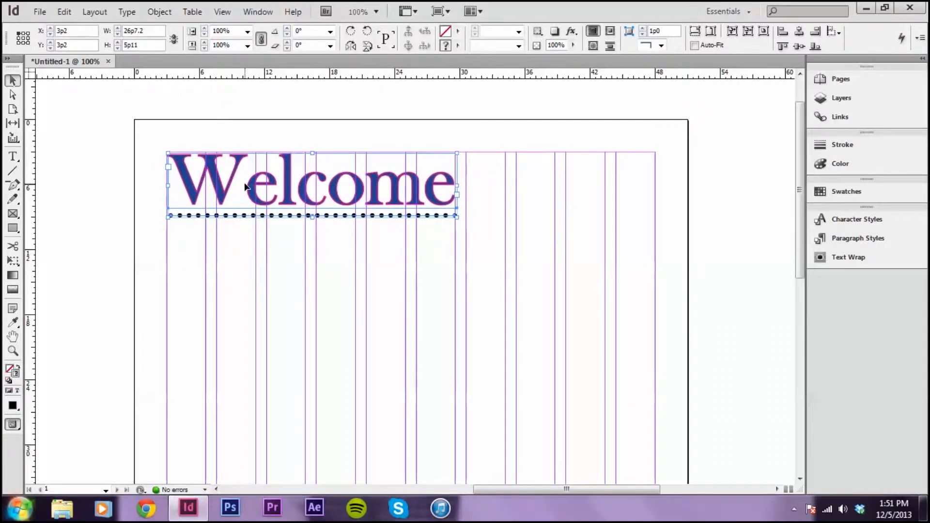
left_click(177, 298)
Compare the repositioned heading and dotted line in preview without guides and in the normal view
key("w")
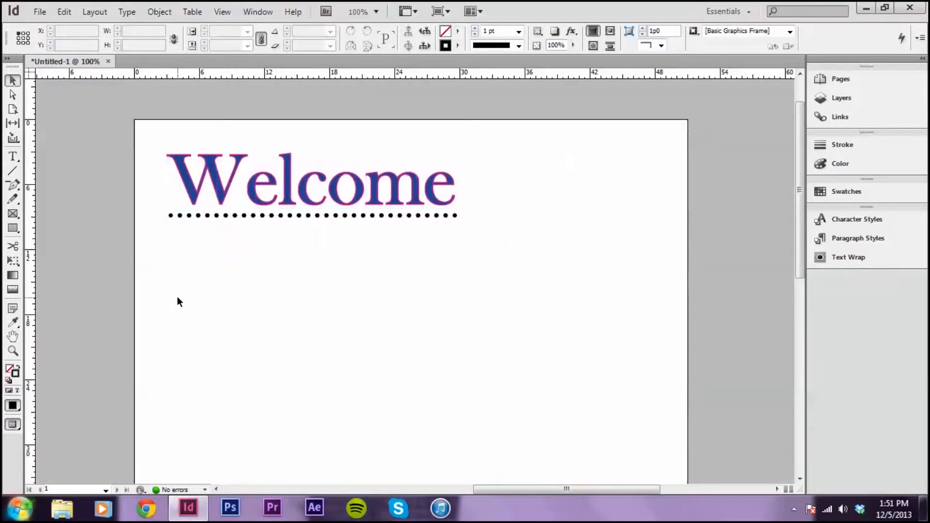
key("w")
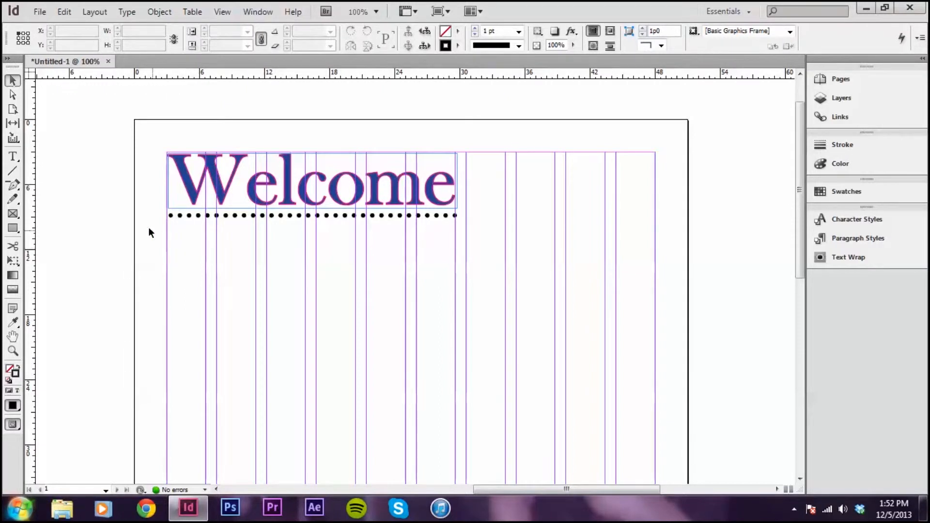
left_click(172, 204)
left_click(91, 150)
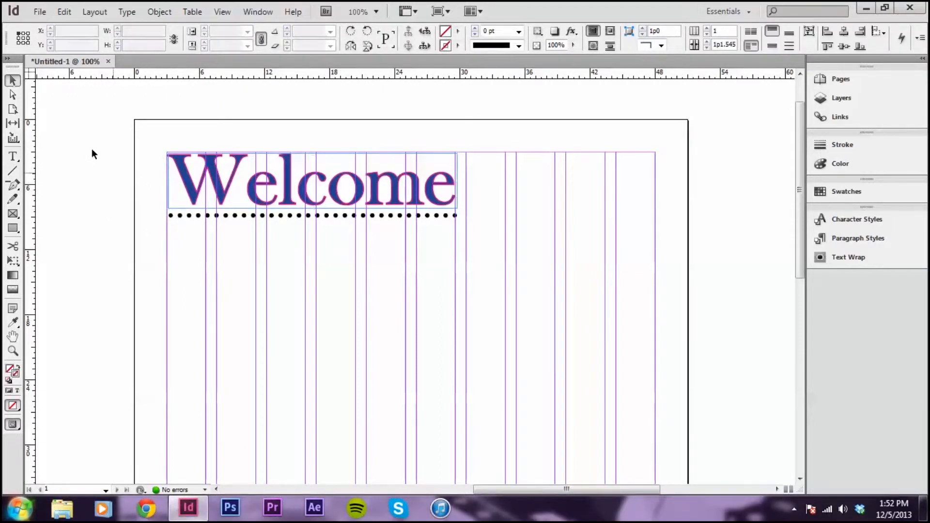
left_click(290, 216)
key("w")
left_click(564, 145)
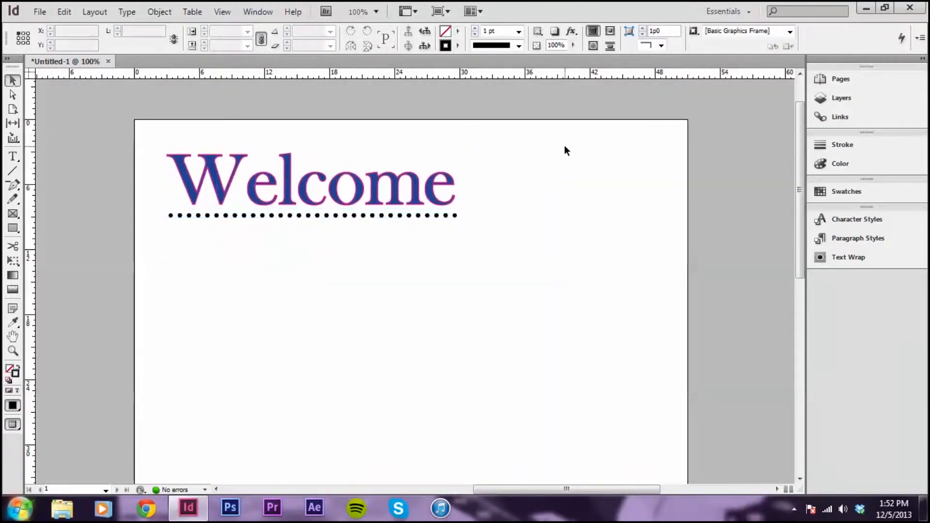
key("w")
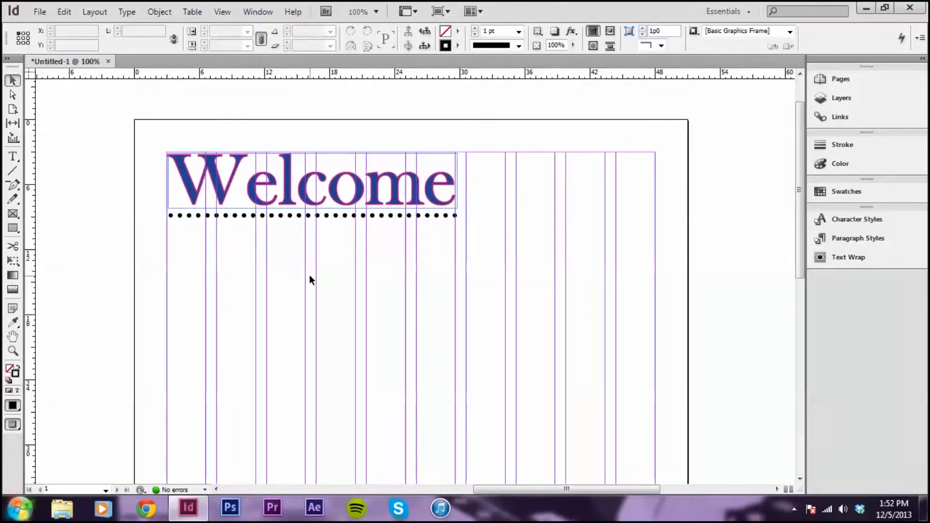
Narrow the "Welcome" text frame slightly so its right edge meets the nearby column guide
left_click(452, 174)
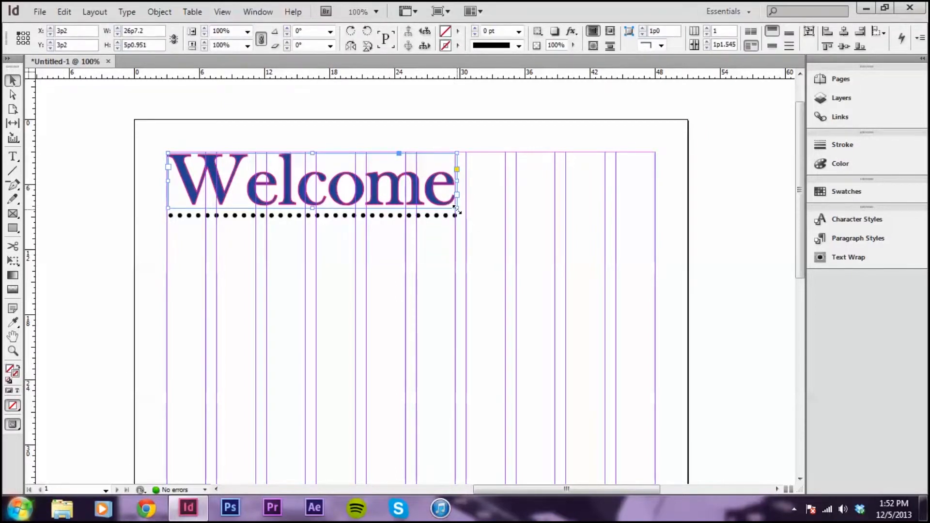
left_click_drag(456, 208, 454, 194)
left_click(490, 185)
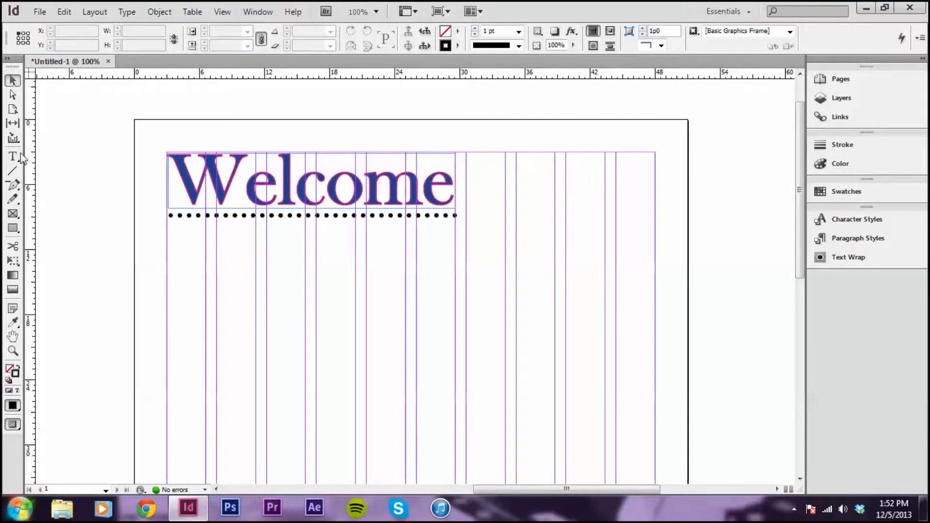
Draw an empty rectangular picture frame about 17p5 wide and 12p4 high across the last four columns beside "Welcome", starting at the top margin
left_click(13, 214)
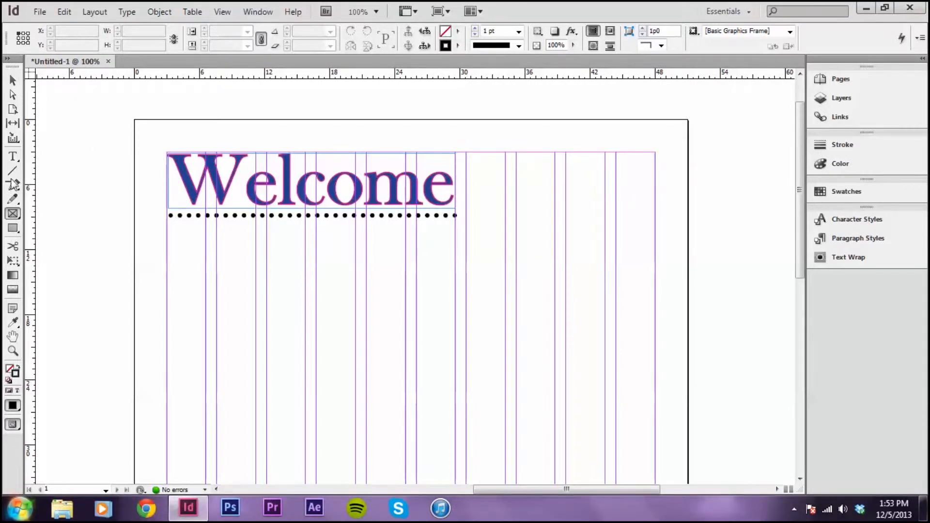
left_click(13, 214)
left_click(18, 219)
left_click_drag(465, 152, 658, 286)
key("v")
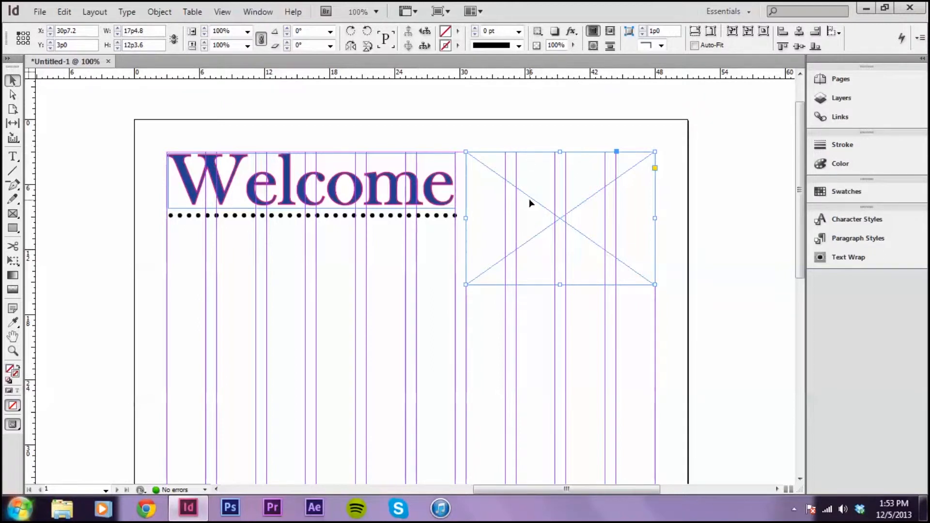
left_click(314, 417)
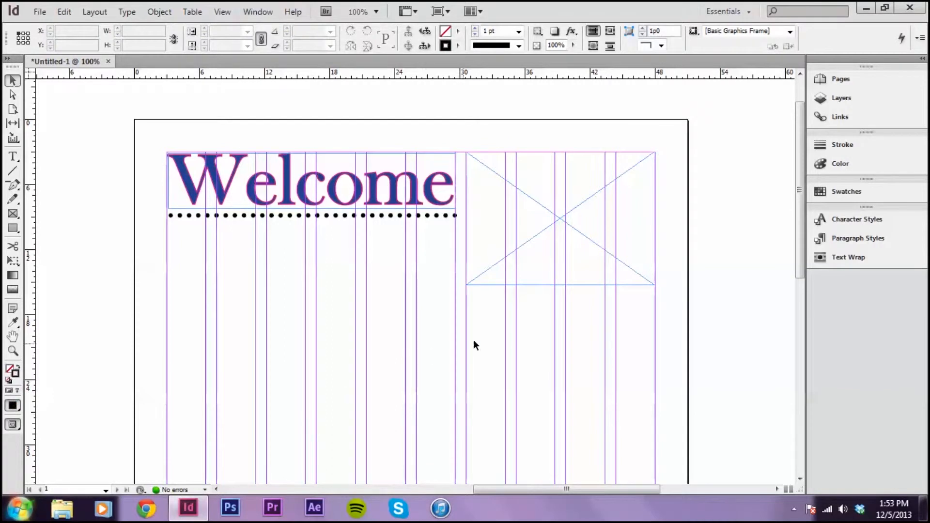
Check the page in preview, return to the normal view and move the empty picture frame down to Y 3p2
key("w")
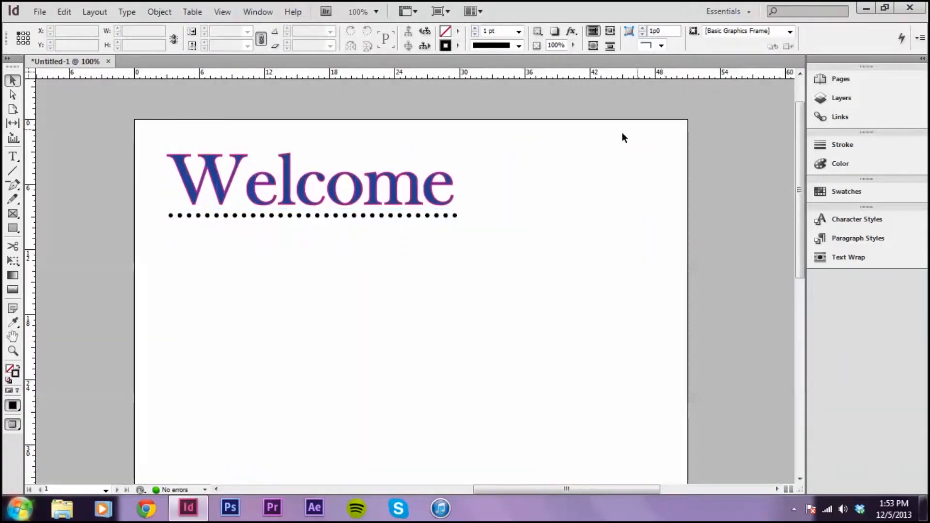
key("w")
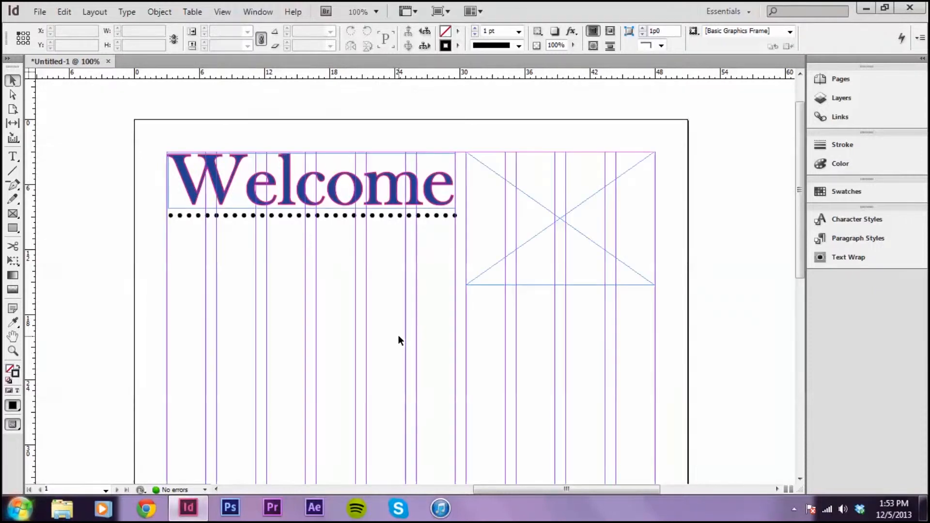
mouse_move(532, 228)
left_mouse_down()
mouse_move(530, 237)
mouse_move(542, 228)
mouse_move(535, 239)
mouse_move(536, 228)
left_mouse_up()
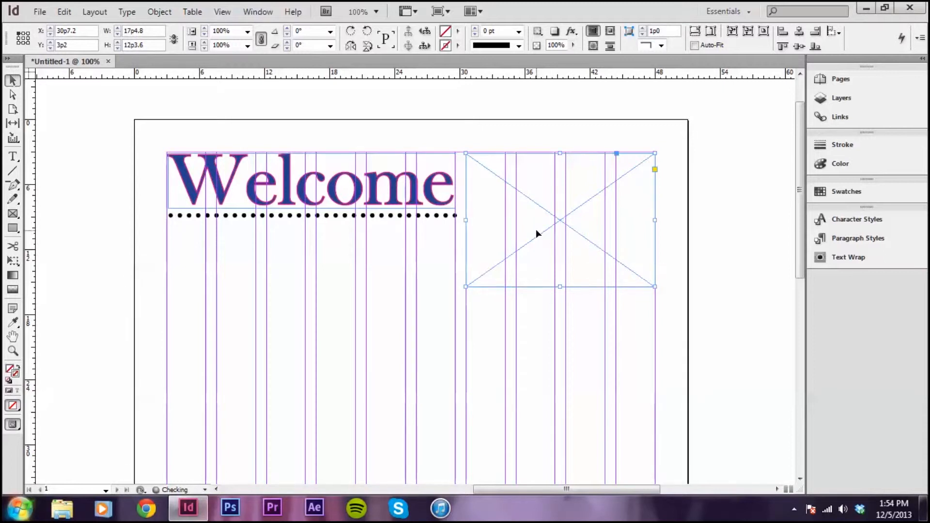
left_click(473, 329)
key("ctrl+d")
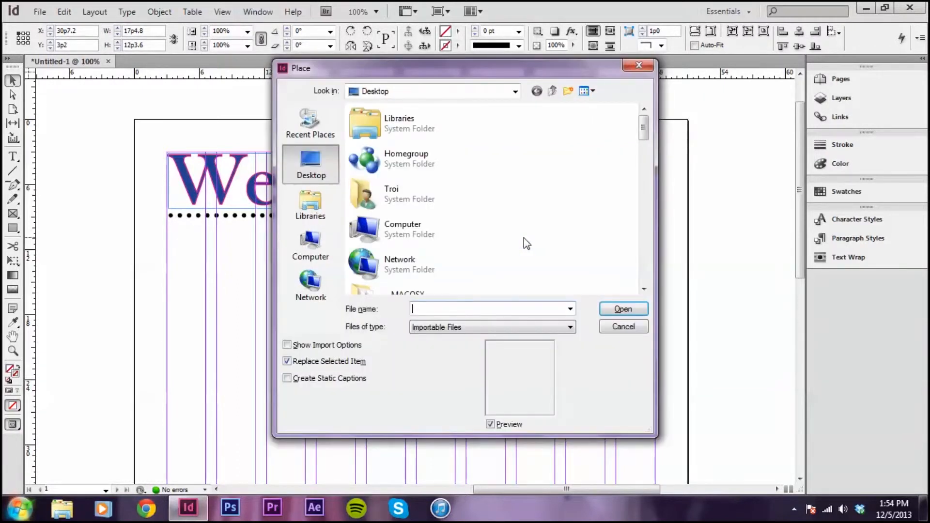
left_click(640, 68)
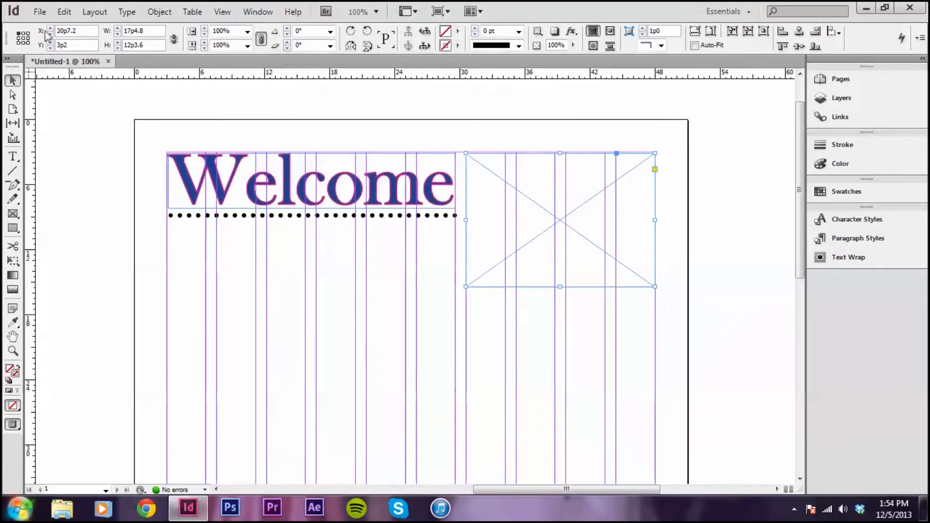
left_click(403, 304)
Place the photo "rebel camera pics 079" from the Pictures folder "2013-05-15 rebel camera pics" into the empty frame beside "Welcome"
left_click(562, 178)
left_click(33, 14)
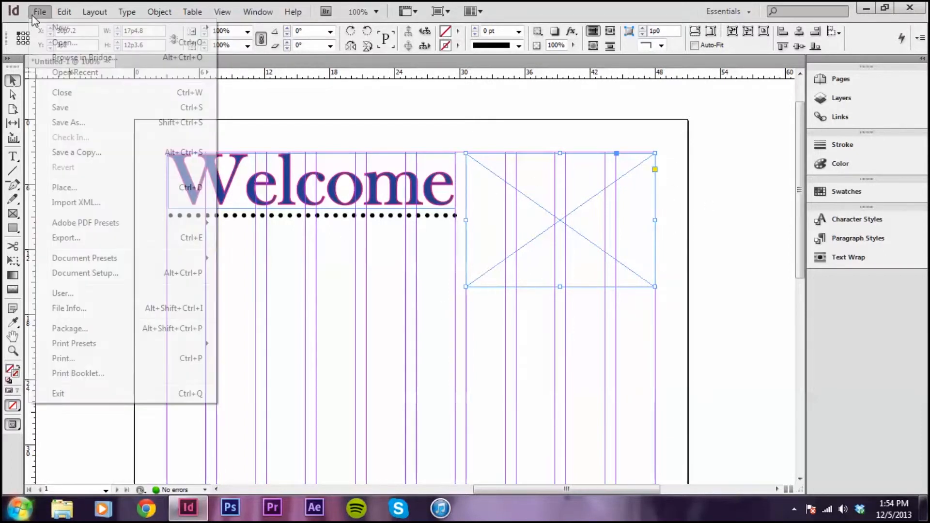
left_click(95, 190)
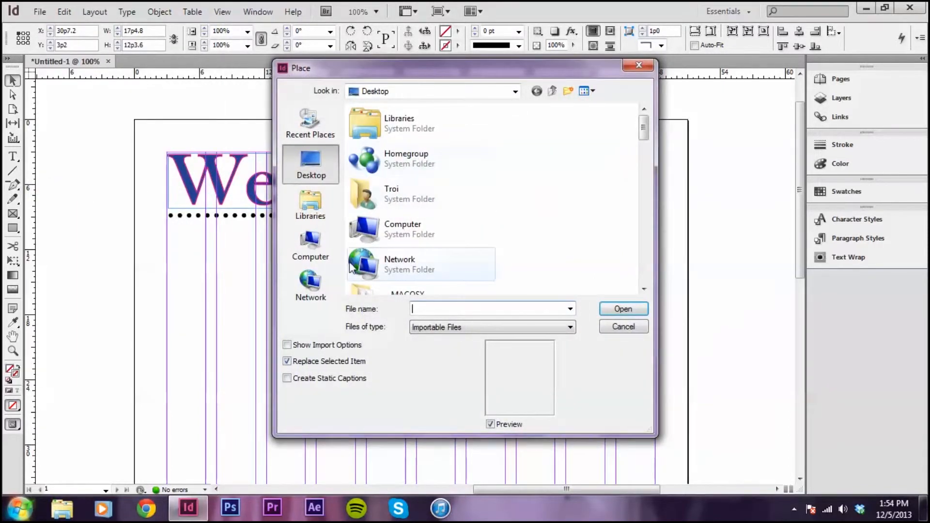
left_click(319, 220)
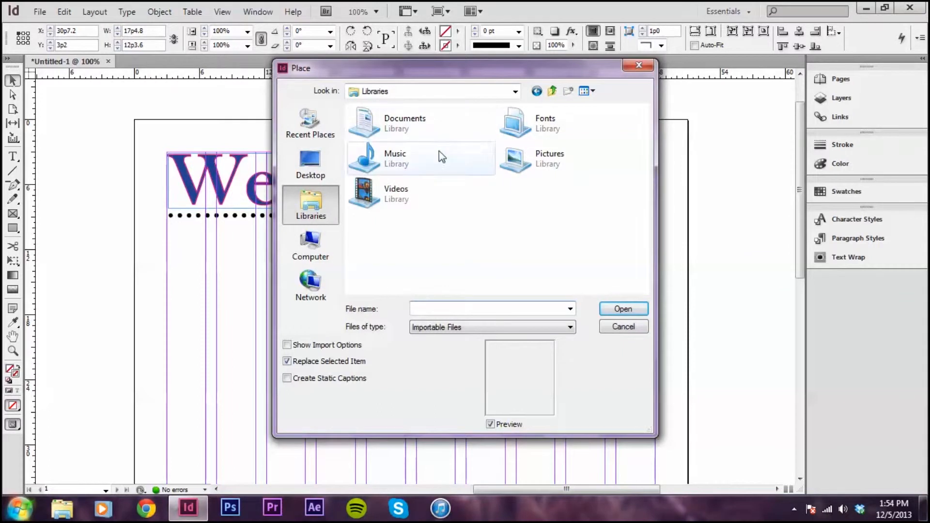
double_click(539, 156)
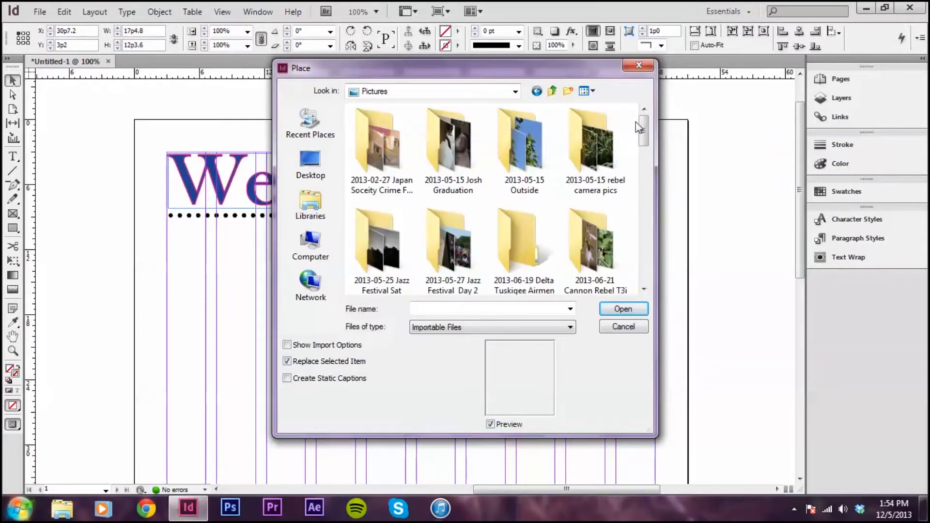
double_click(600, 153)
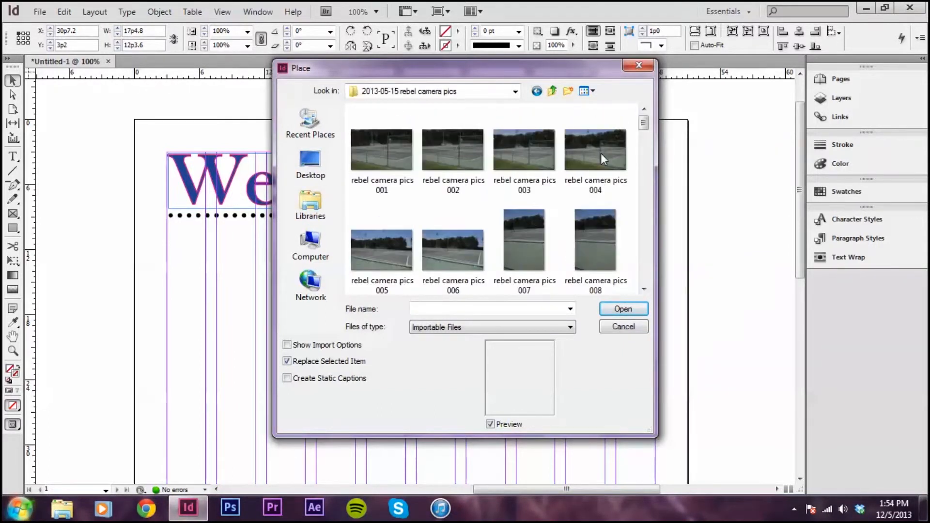
scroll(624, 159, "down", 10)
scroll(618, 179, "down", 15)
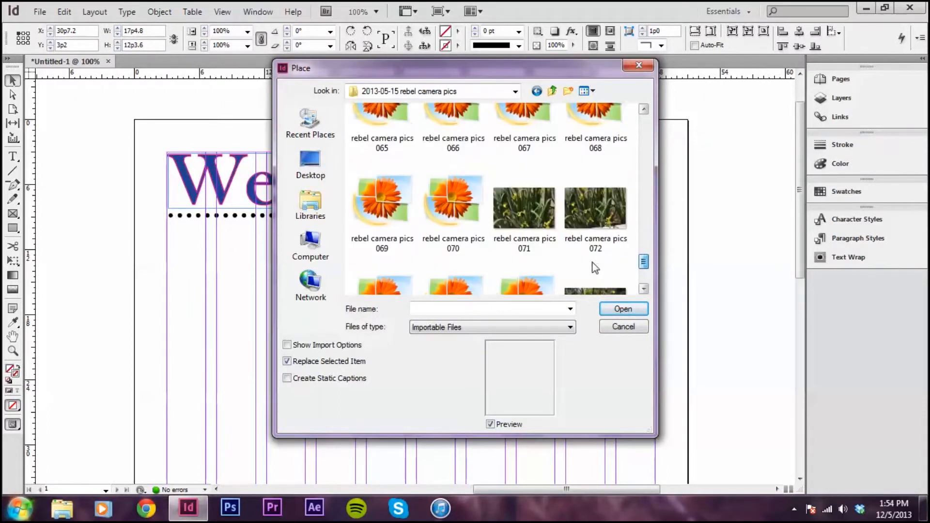
scroll(593, 269, "down", 2)
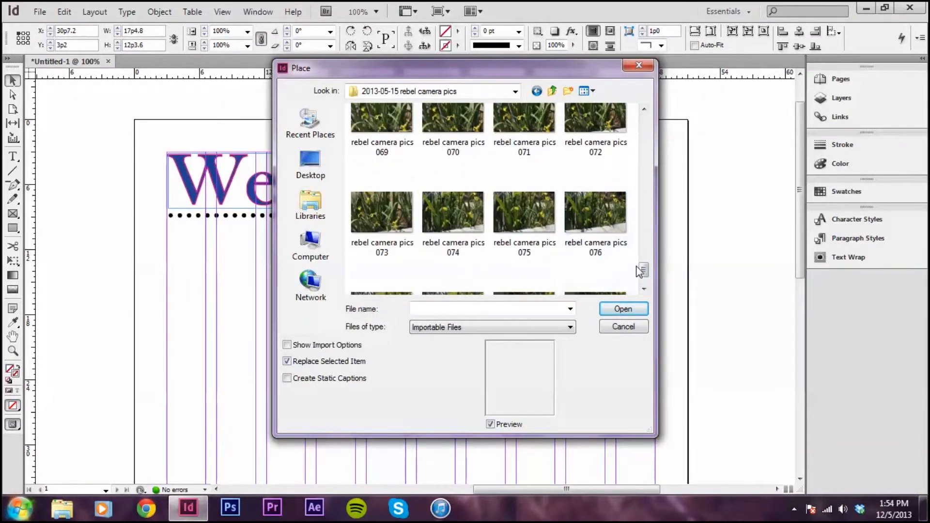
left_click_drag(640, 271, 641, 275)
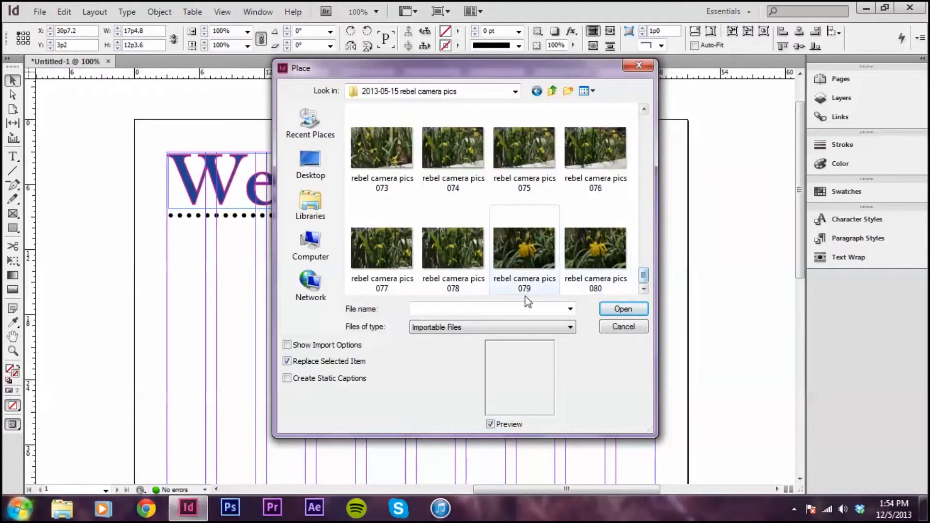
left_click(541, 253)
left_click(612, 305)
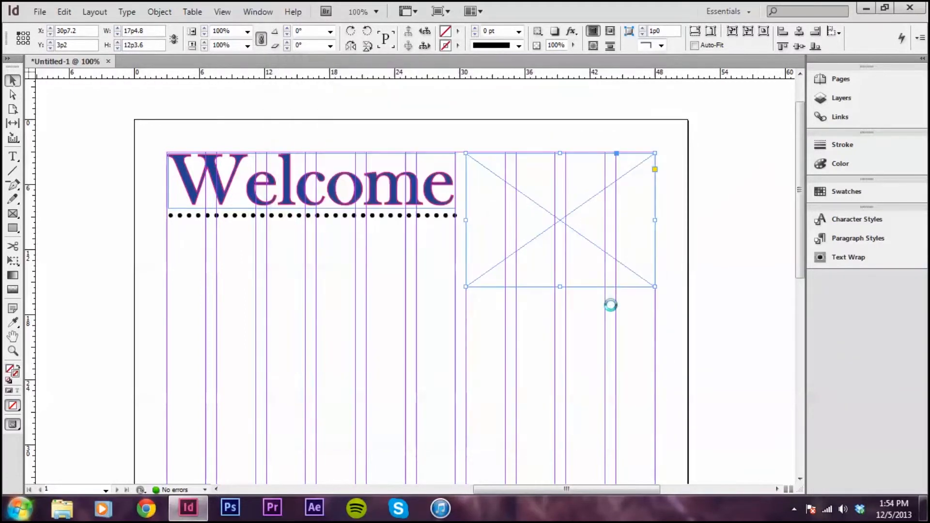
Preview the page, nudge the placed photo slightly up and to the left inside its frame, and return to the normal view
left_click(562, 326)
key("w")
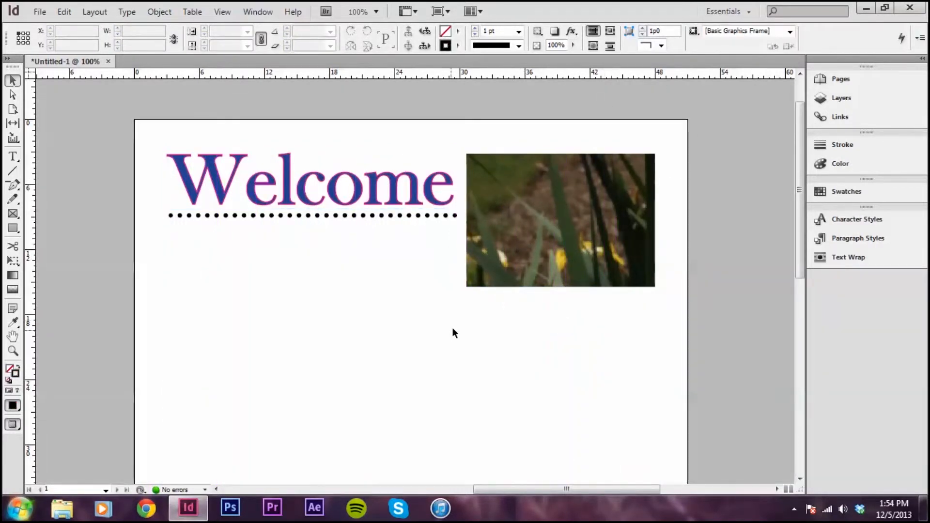
left_click(562, 210)
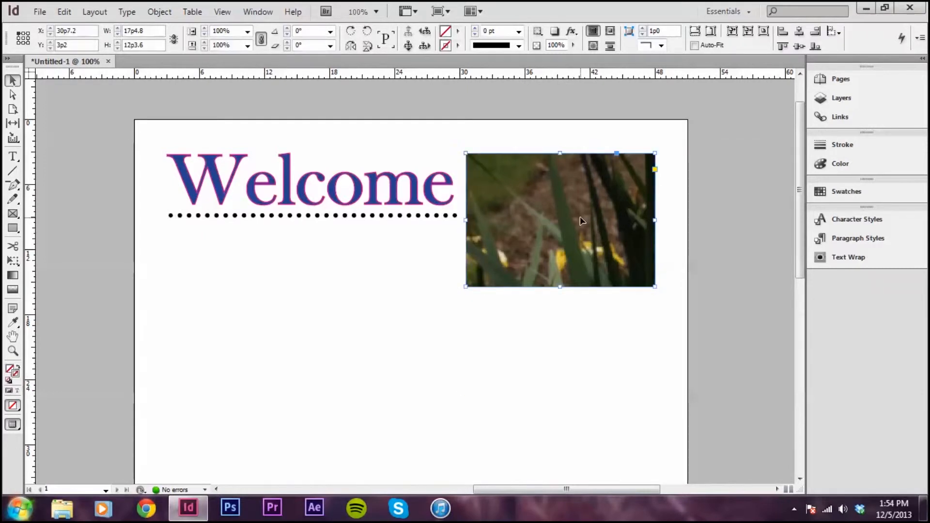
double_click(581, 220)
left_click_drag(579, 238, 573, 229)
key("w")
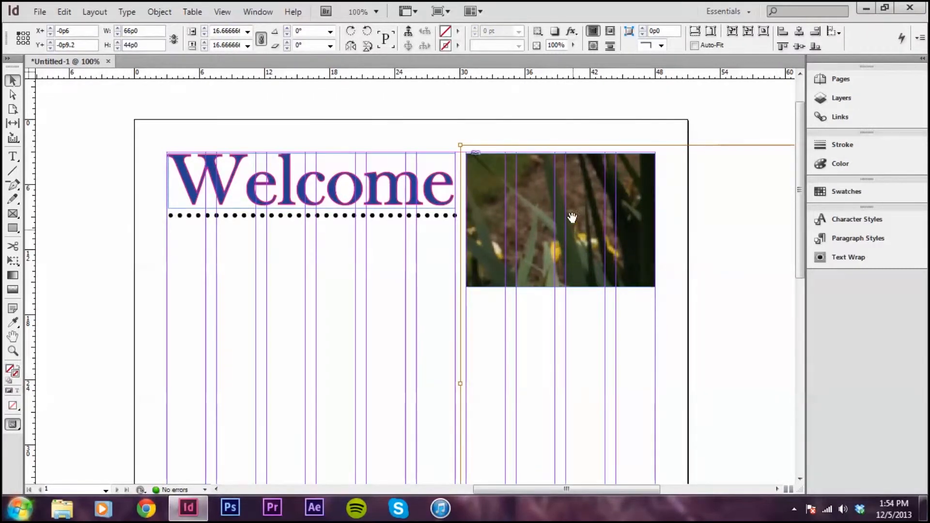
left_click(384, 295)
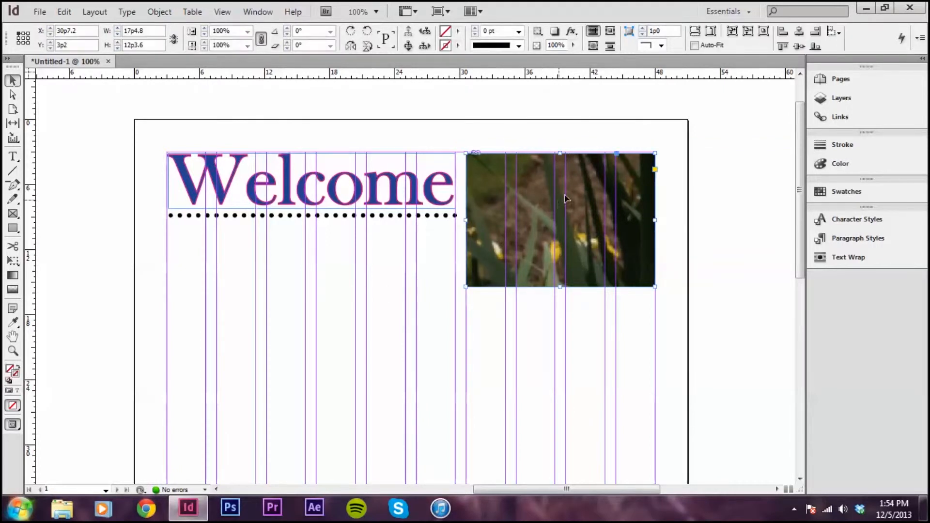
Shift the photo inside its frame to about X -25p9.6, Y -17p9.2 so the large yellow flower fills the frame
left_click_drag(573, 190, 560, 206)
left_click(605, 189)
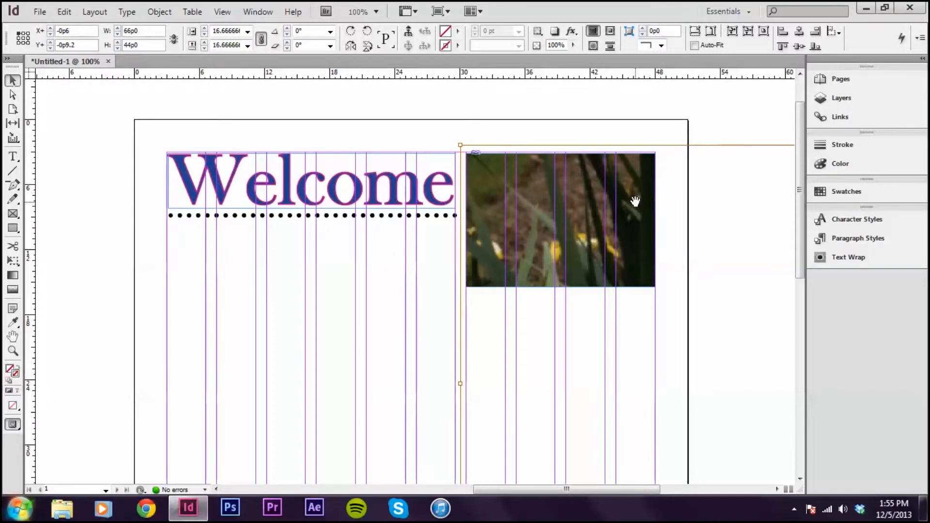
left_click_drag(634, 196, 510, 136)
left_click_drag(608, 216, 458, 172)
left_click_drag(608, 217, 608, 161)
left_click_drag(576, 262, 576, 237)
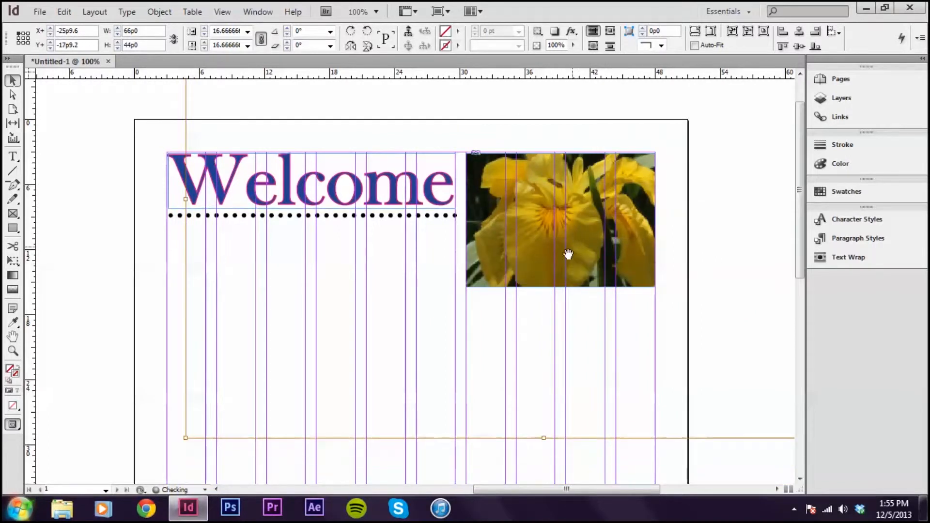
left_click(376, 460)
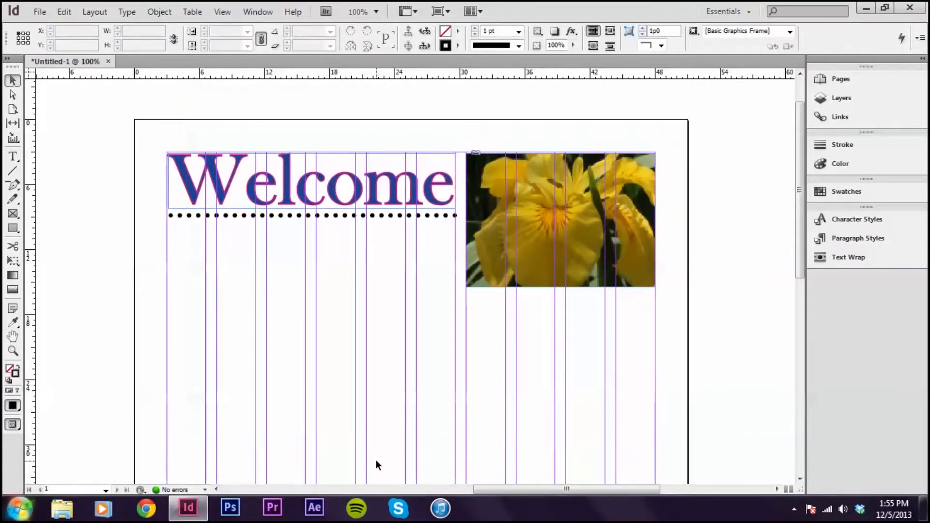
Check the cropped flower in preview, return to the normal view and inspect the full extent of the photo behind its frame
key("w")
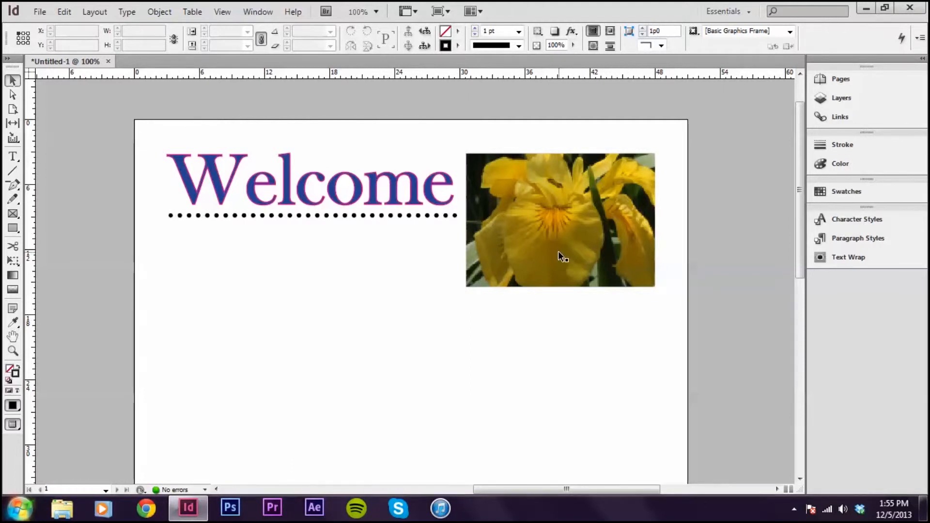
key("w")
left_click(586, 223)
double_click(586, 223)
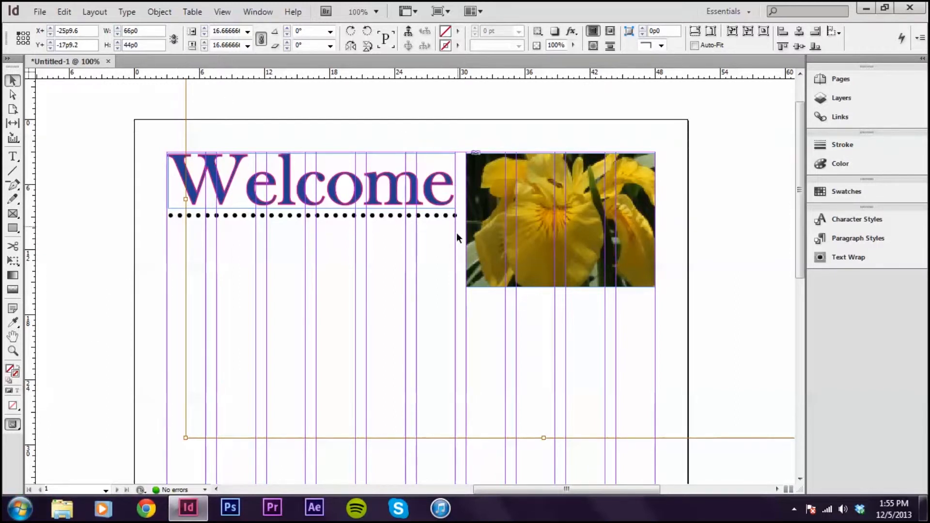
left_click(357, 458)
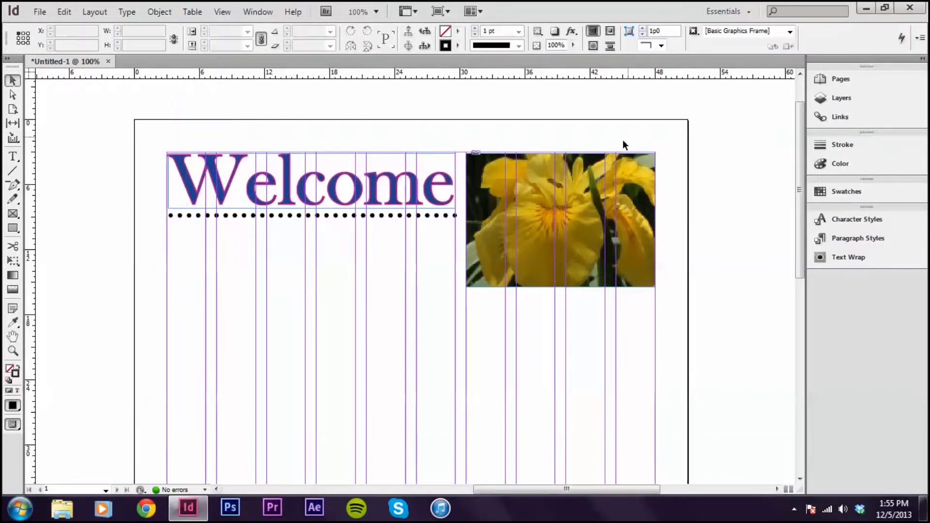
Try Fill Frame Proportionally on the flower photo, view the page in preview and undo the fitting
left_click(563, 193)
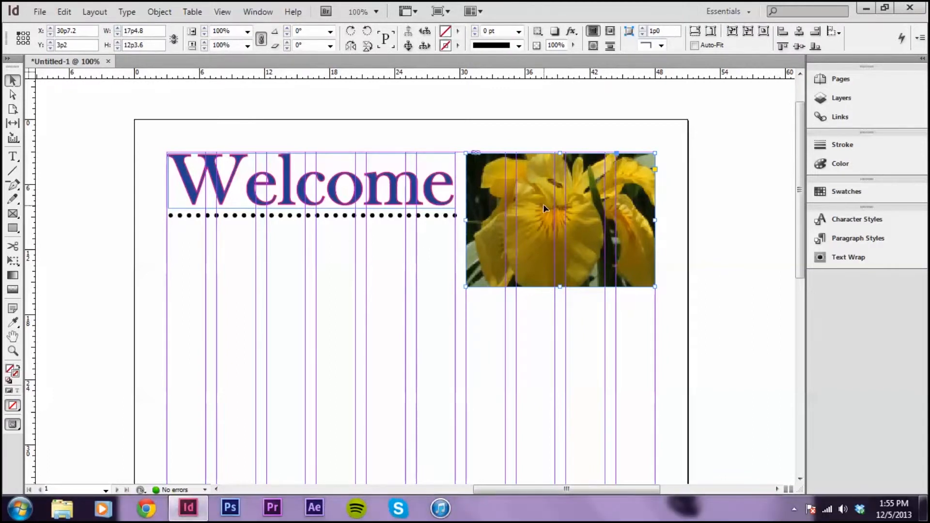
left_click(543, 204)
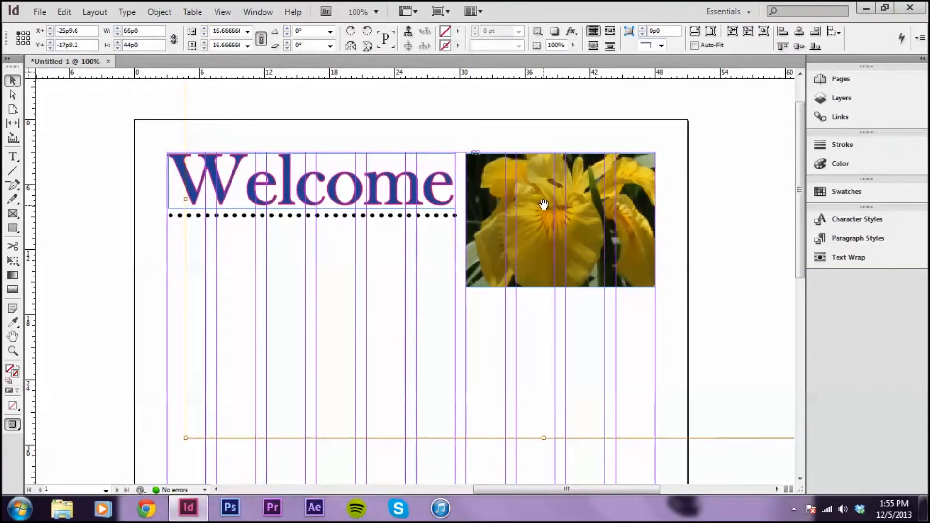
left_click(695, 32)
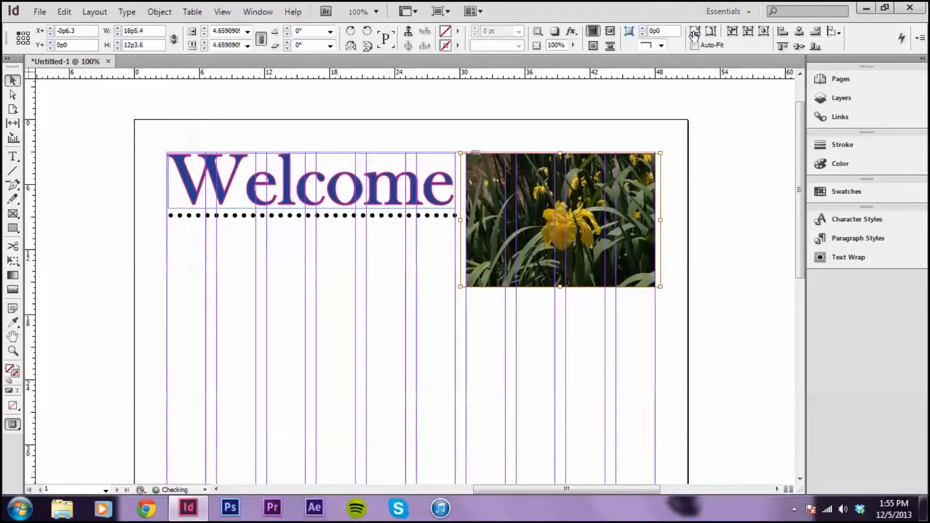
left_click(677, 184)
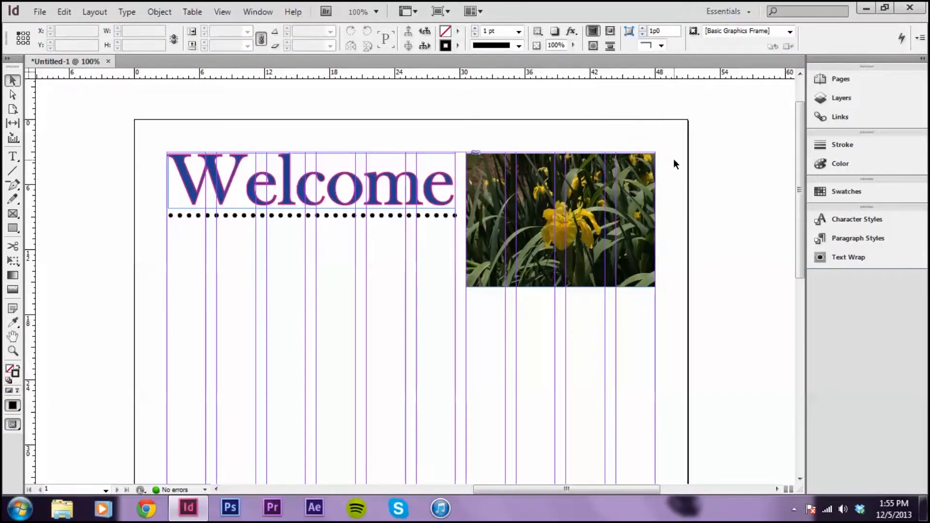
key("w")
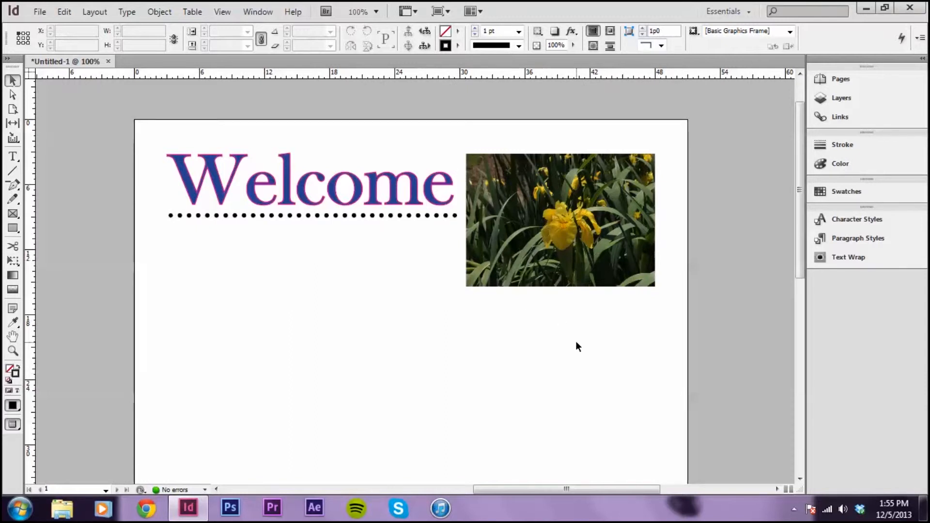
key("ctrl+z")
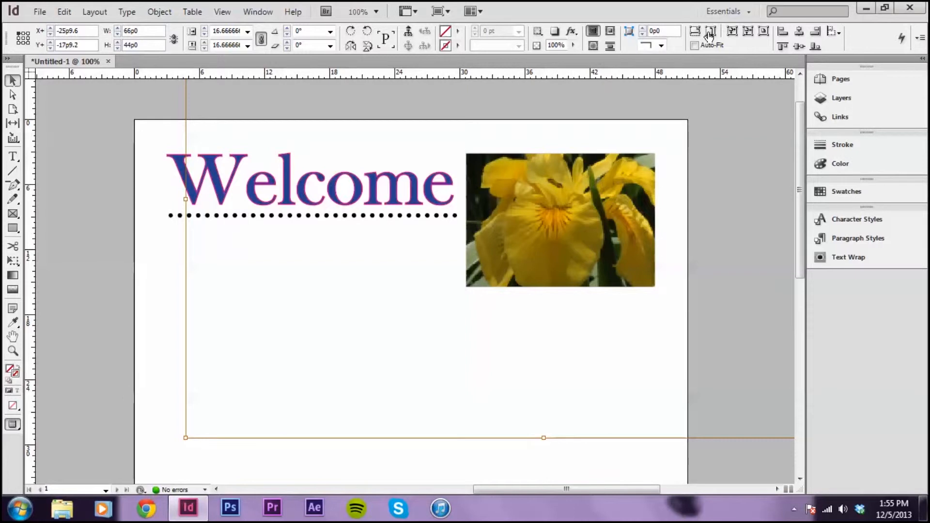
Try Fit Content Proportionally and Fit Content to Frame on the flower photo, and undo both fittings
left_click(709, 33)
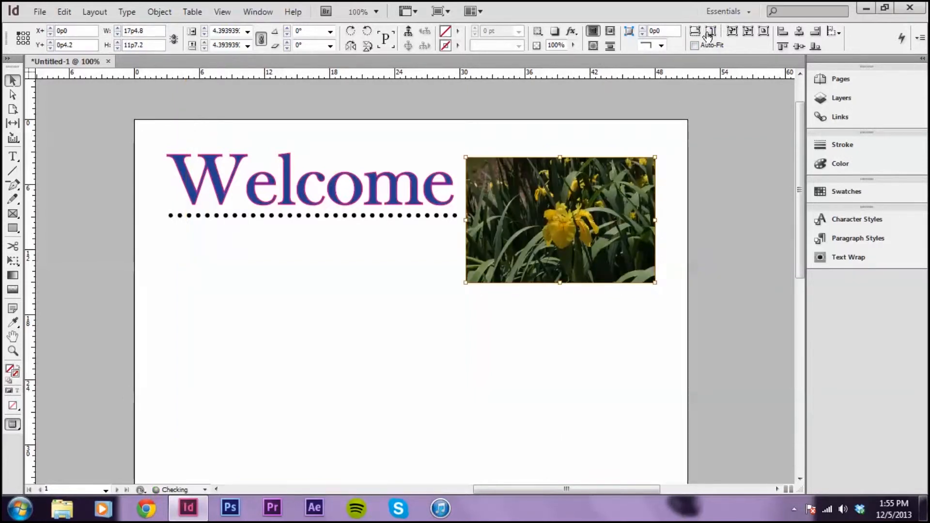
left_click(656, 297)
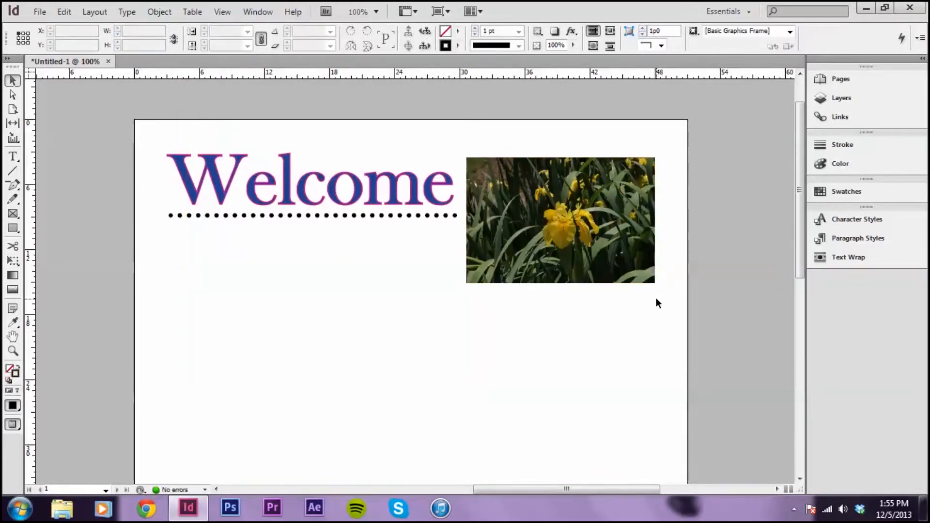
left_click(631, 159)
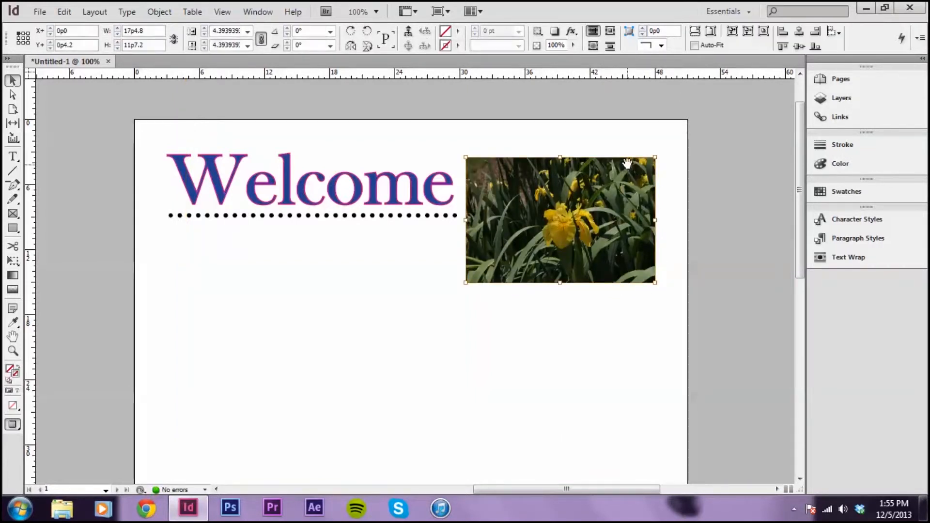
left_click(732, 32)
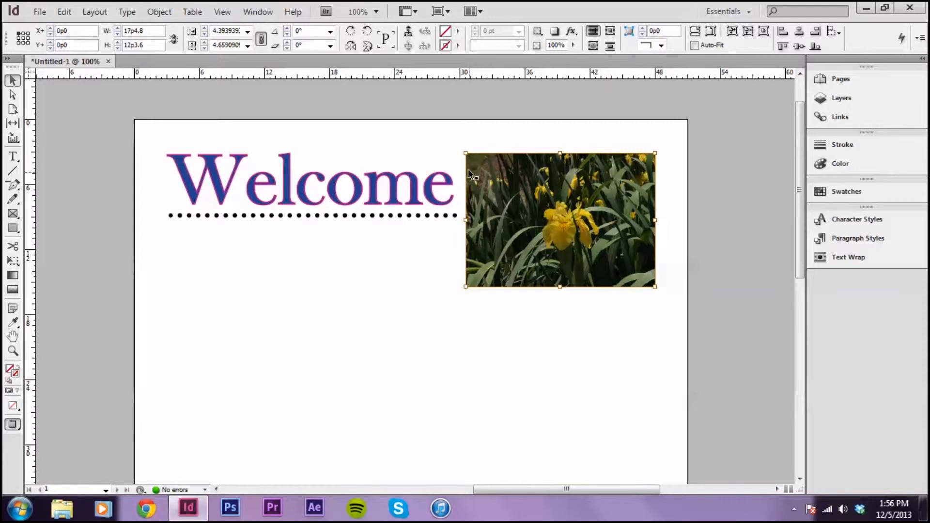
key("ctrl+z")
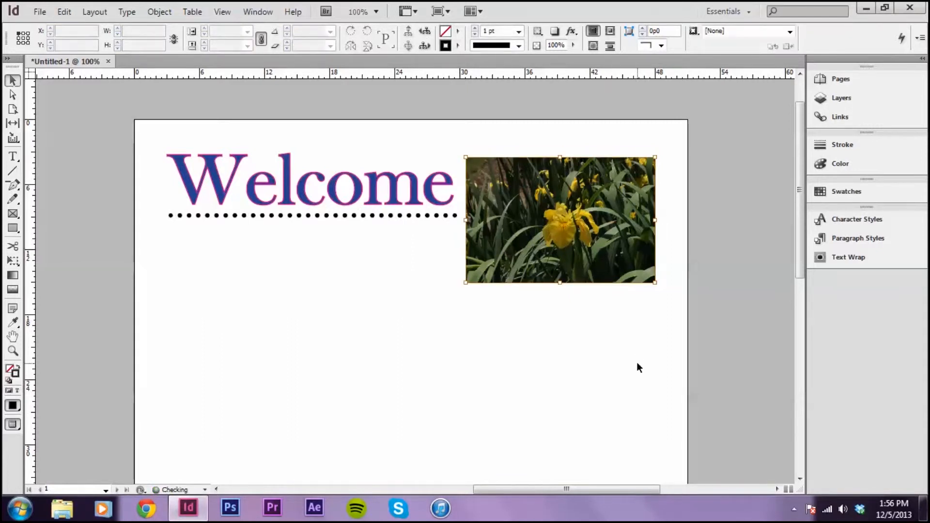
key("ctrl+z")
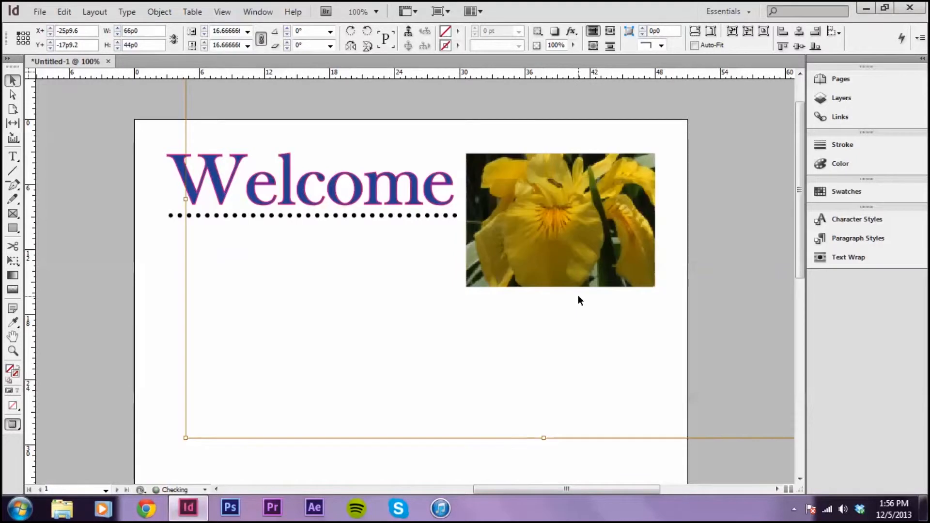
Try Fit Frame to Content on the flower photo, undo it and deselect the photo
left_click(748, 34)
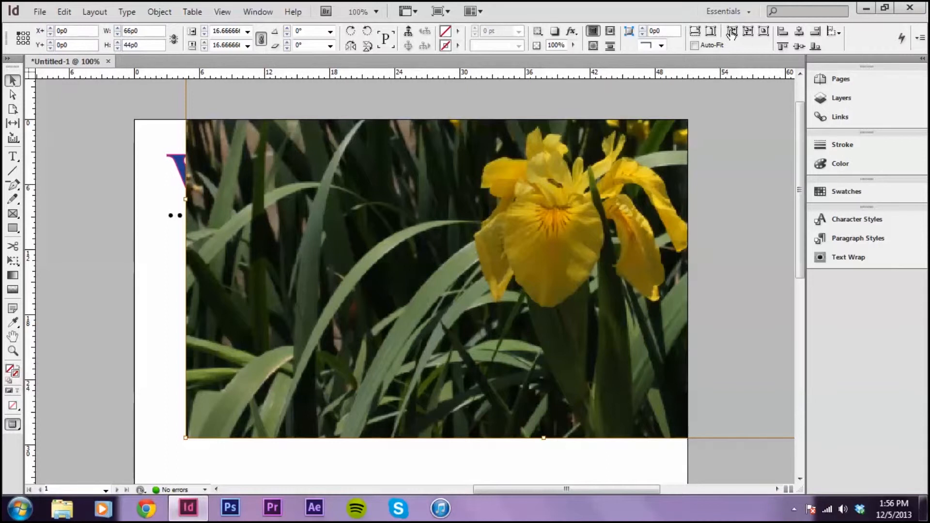
left_click(731, 33)
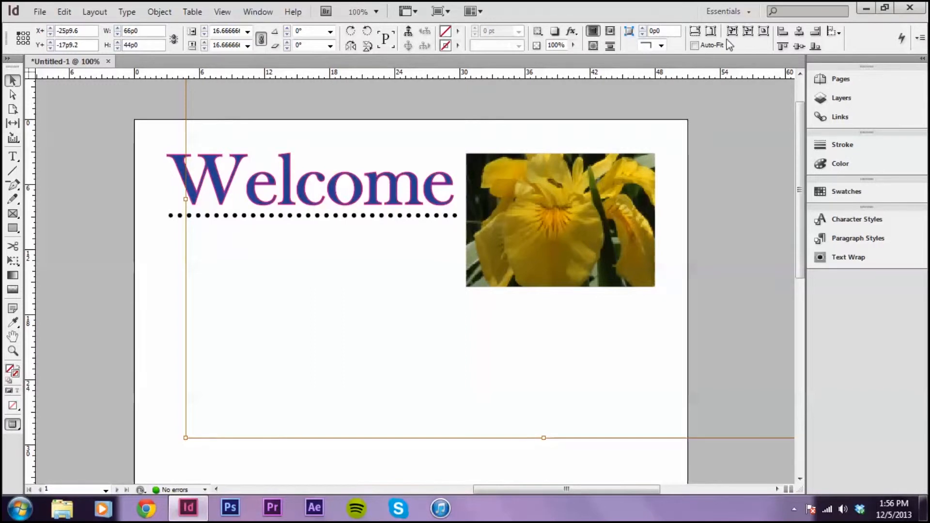
left_click(263, 452)
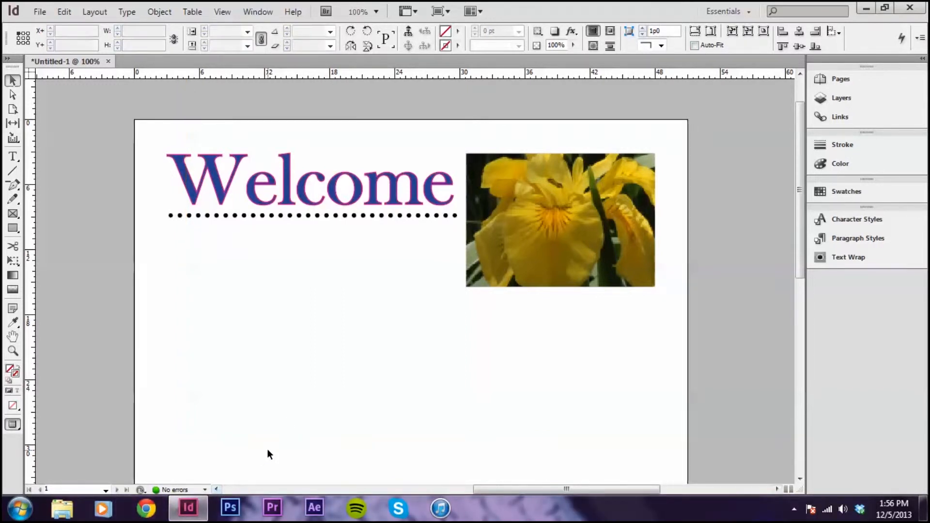
Fit the flower photo with Fill Frame Proportionally
left_click(595, 193)
left_click(697, 32)
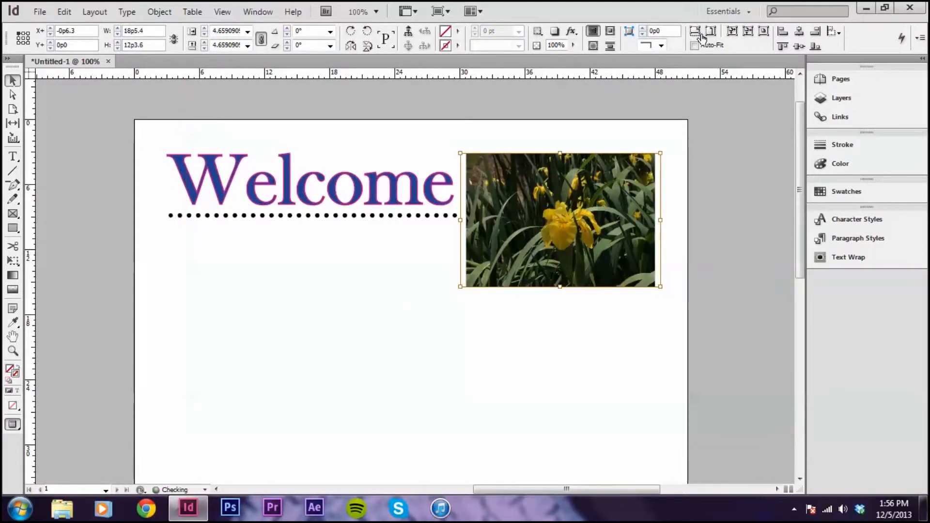
Deselect the flower photo and look over the page layout with and without the column guides
left_click(491, 365)
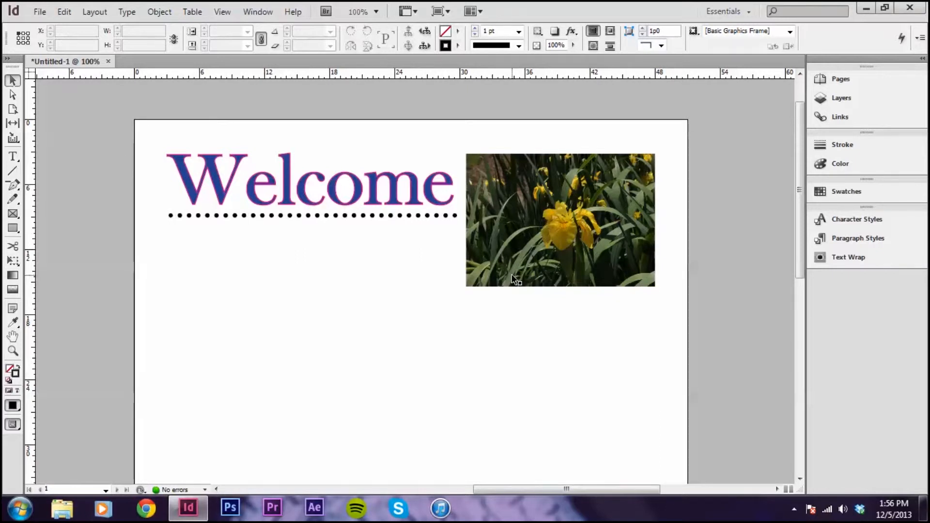
key("w")
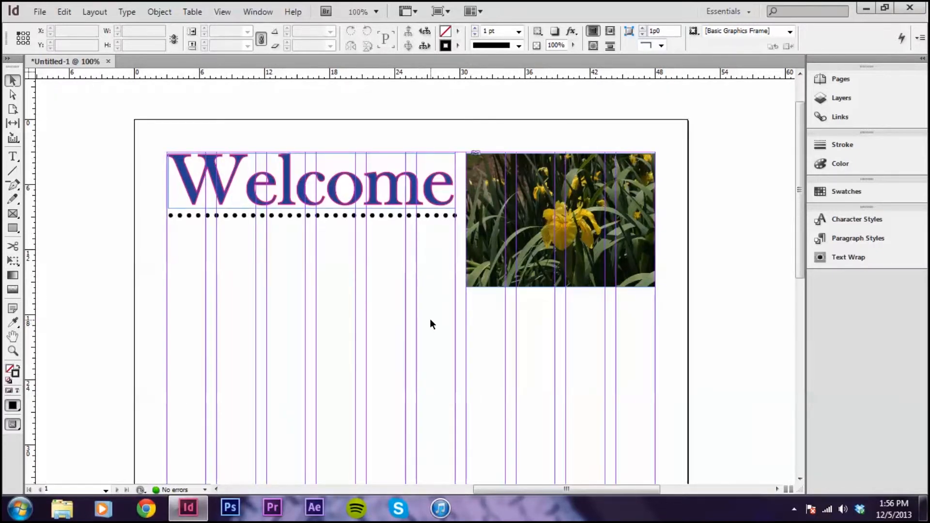
key("w")
scroll(436, 308, "down", 4)
scroll(436, 309, "up", 2)
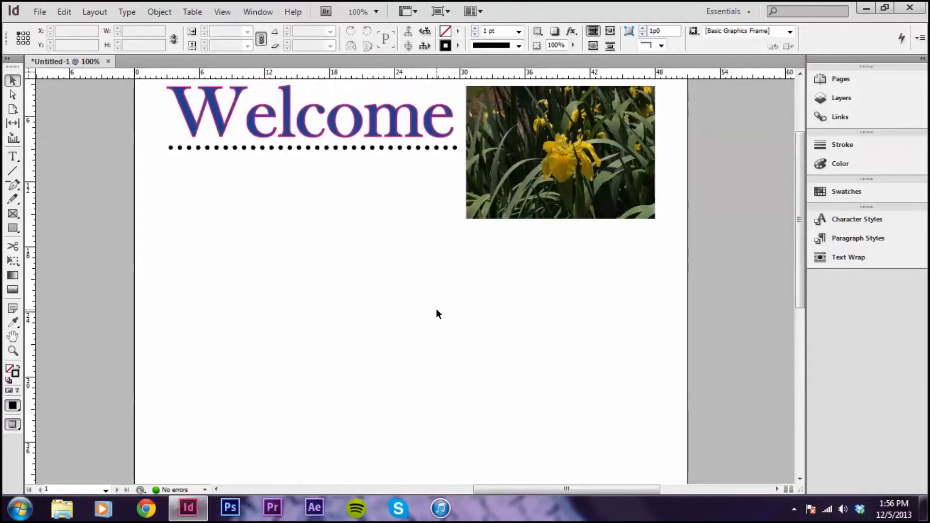
scroll(437, 309, "up", 2)
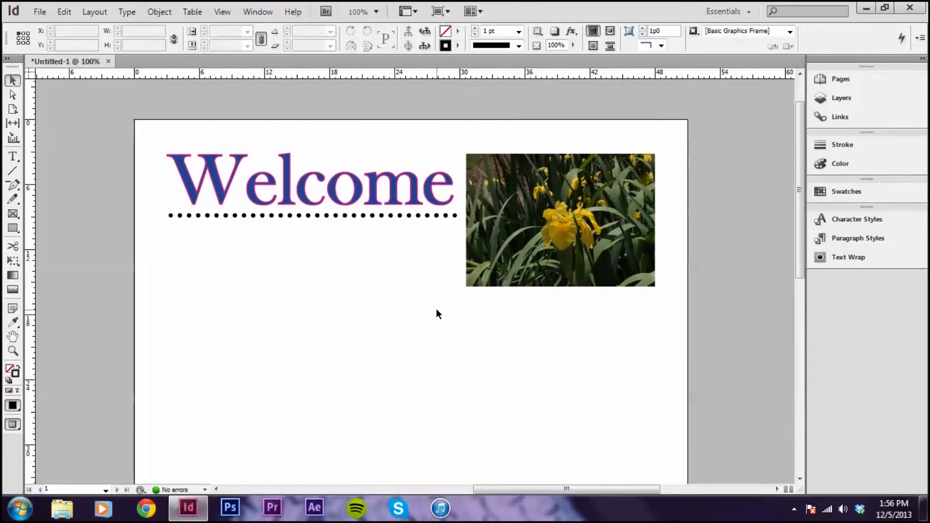
Convert the flower photo's frame to an ellipse and deselect it
left_click(553, 169)
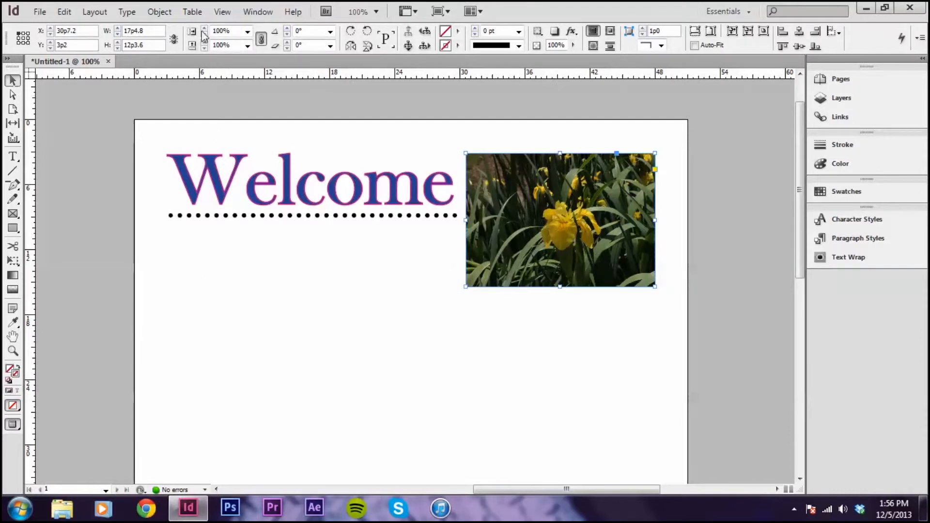
left_click(159, 12)
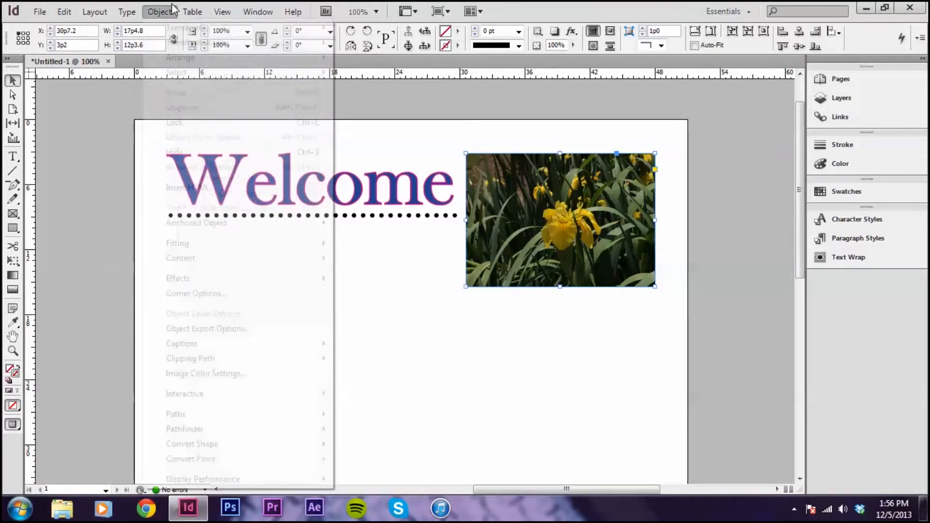
mouse_move(242, 445)
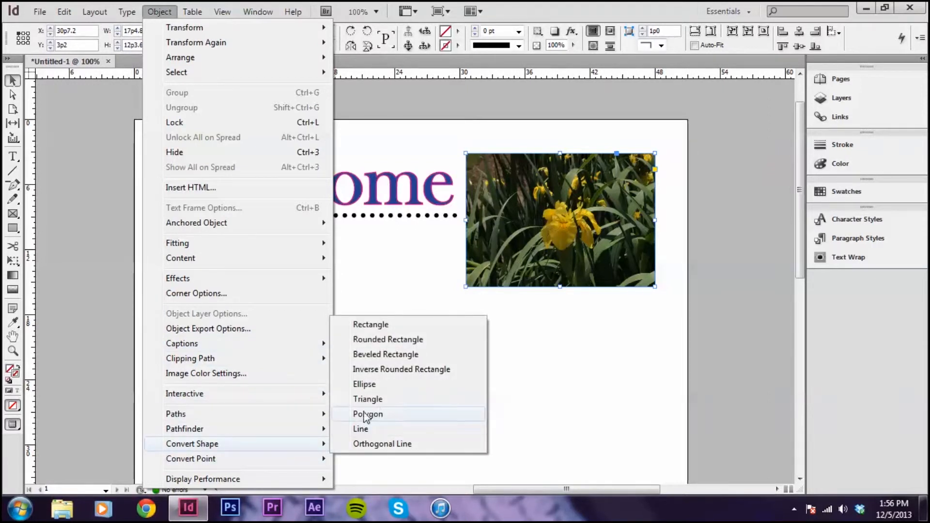
left_click(394, 385)
left_click(609, 323)
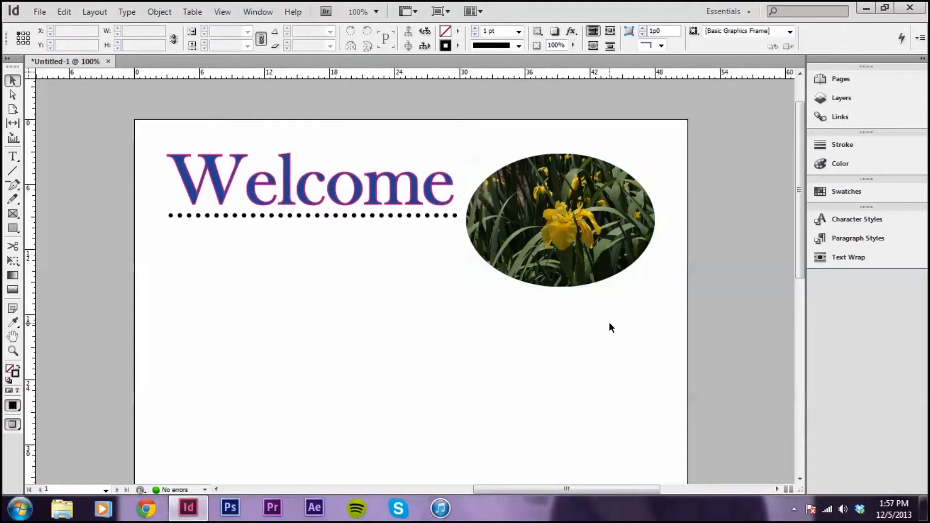
Try converting the flower photo's frame to a triangle and to a polygon
left_click(601, 189)
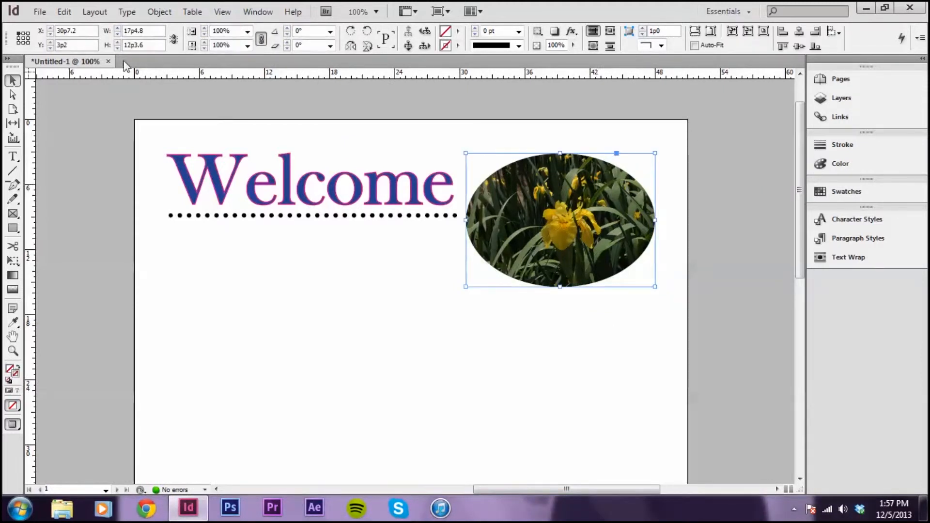
left_click(165, 13)
mouse_move(231, 444)
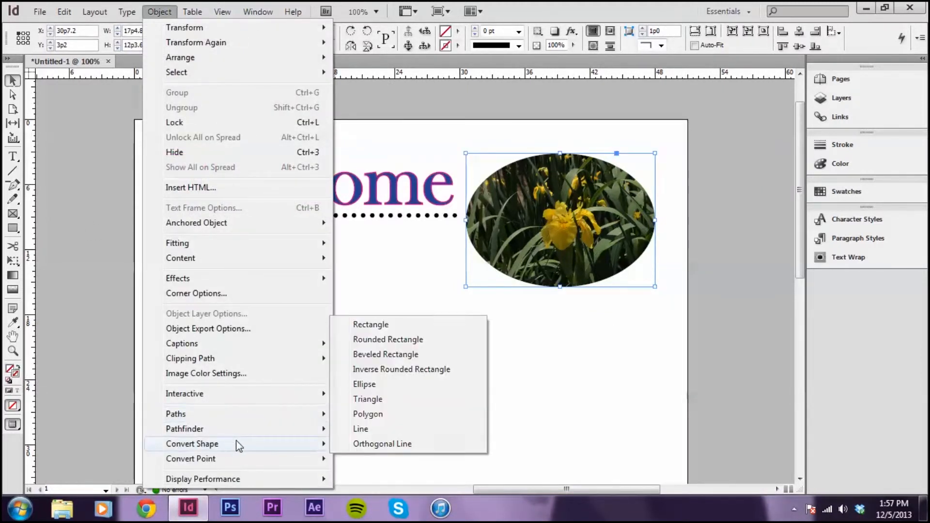
left_click(393, 401)
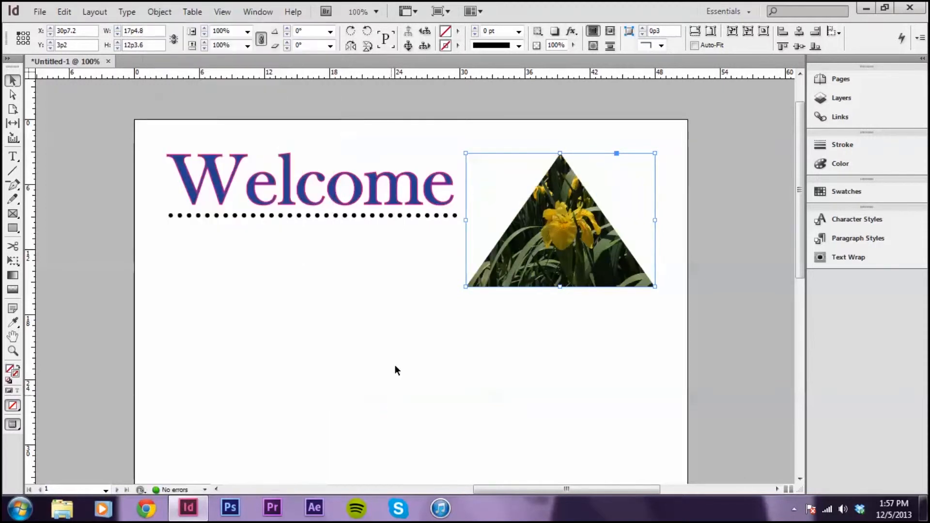
left_click(162, 11)
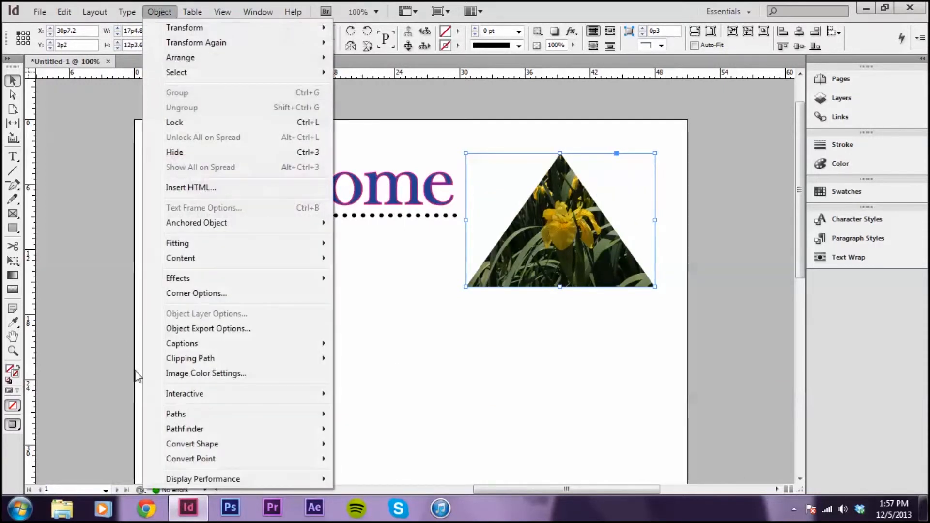
mouse_move(240, 440)
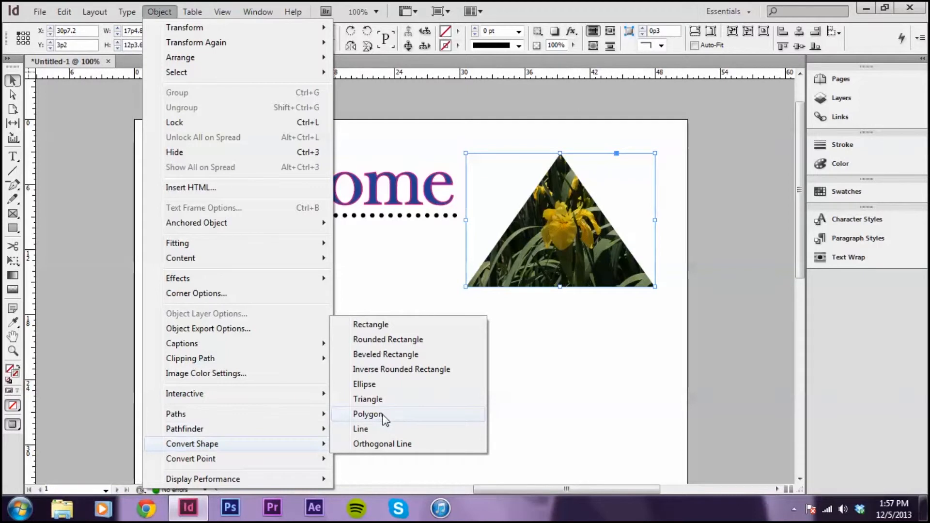
left_click(368, 414)
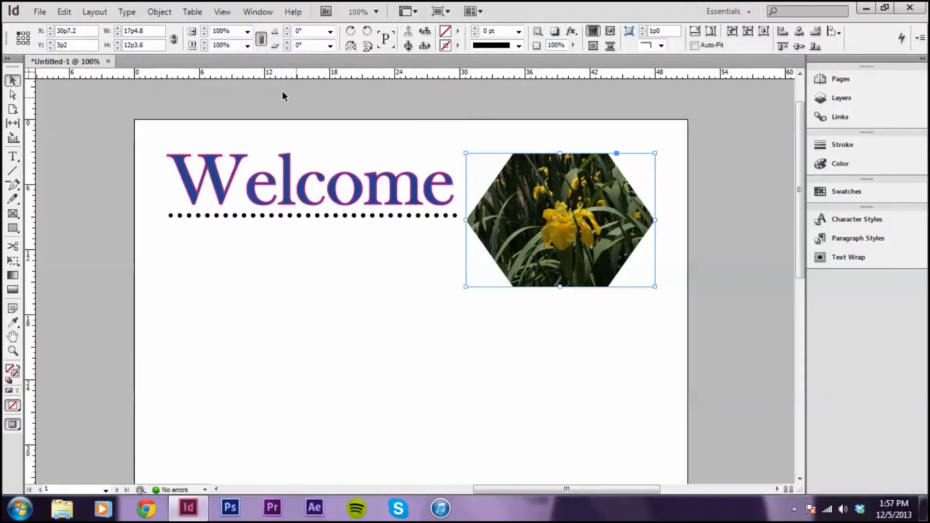
Convert the flower photo's polygon frame back to an ellipse and deselect it
left_click(160, 11)
mouse_move(194, 450)
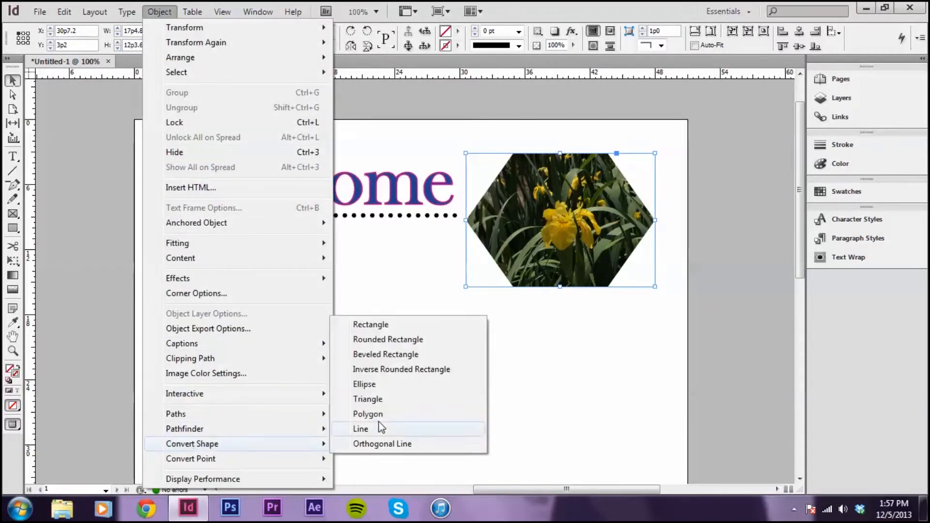
left_click(413, 384)
left_click(446, 382)
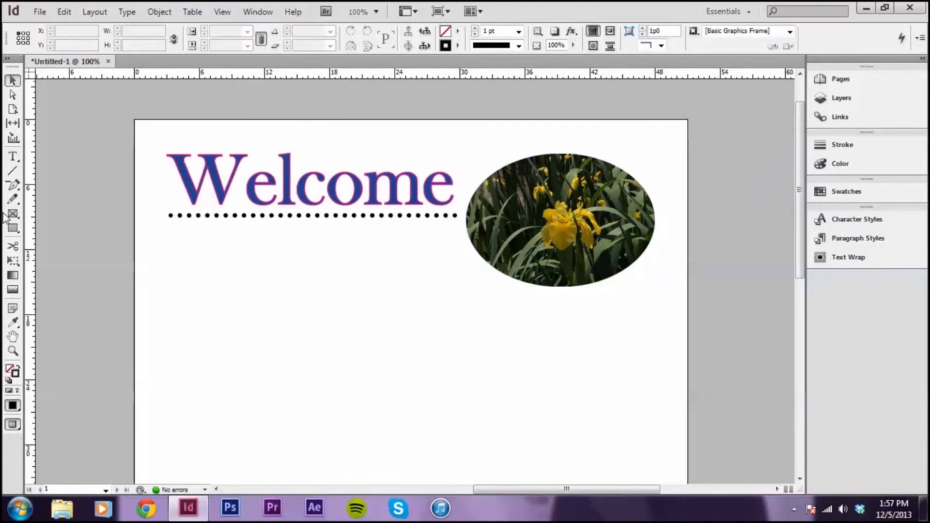
Draw a text frame beneath the dotted line, about 26p7 wide and 21p11 tall, spanning the six columns from the left margin
left_click(14, 157)
key("w")
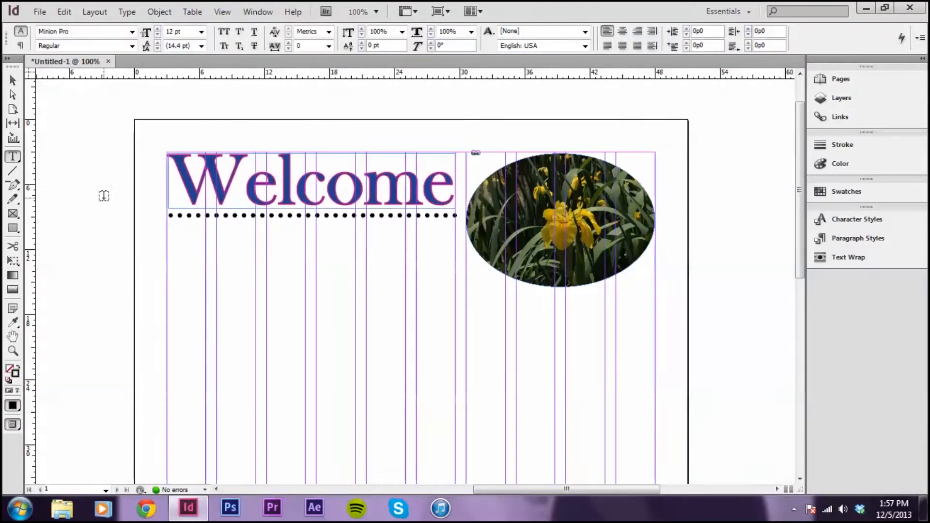
left_click_drag(173, 230, 456, 468)
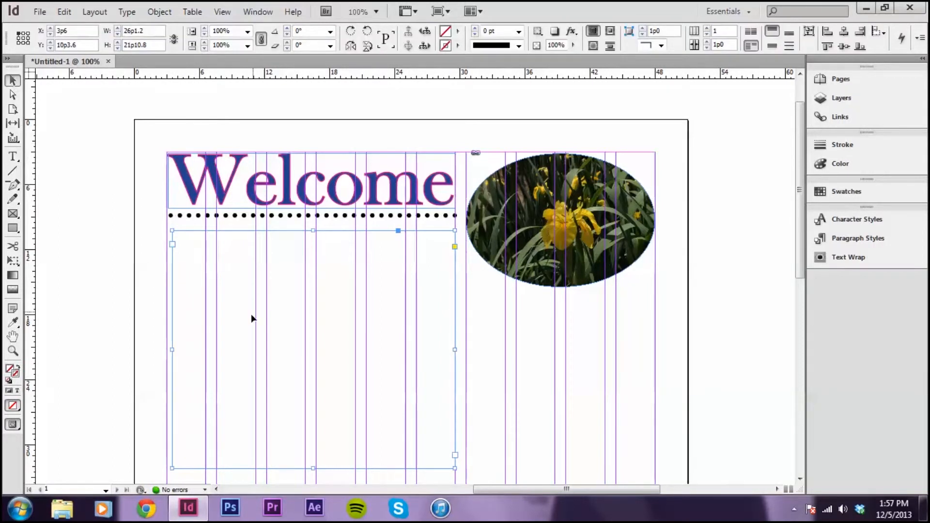
left_click_drag(251, 319, 247, 321)
left_click_drag(449, 347, 454, 348)
scroll(485, 350, "down", 2)
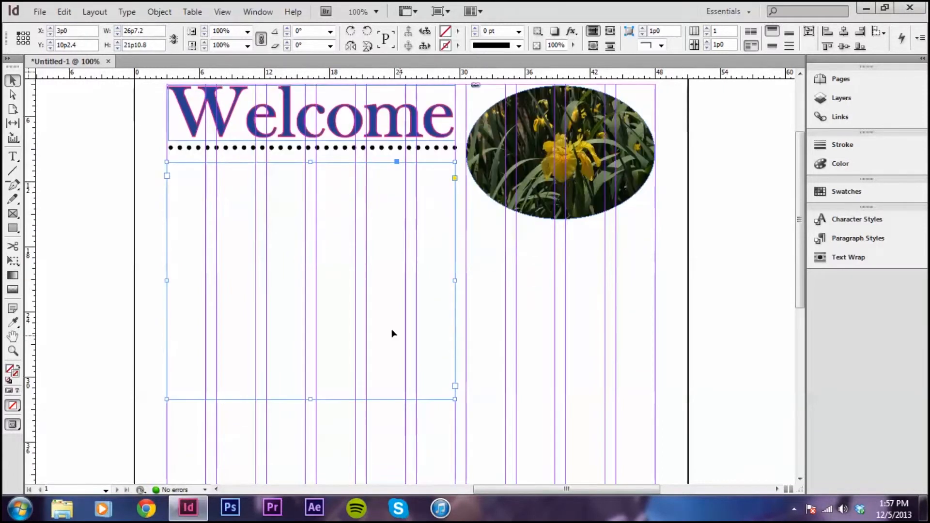
Fill the frame beneath the dotted line with placeholder text and check the page in preview
double_click(322, 234)
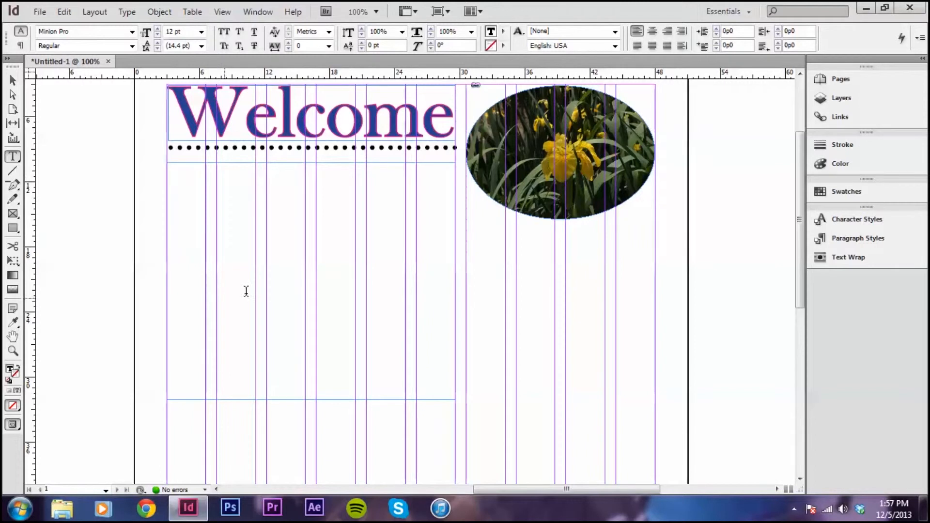
left_click(128, 12)
left_click(177, 419)
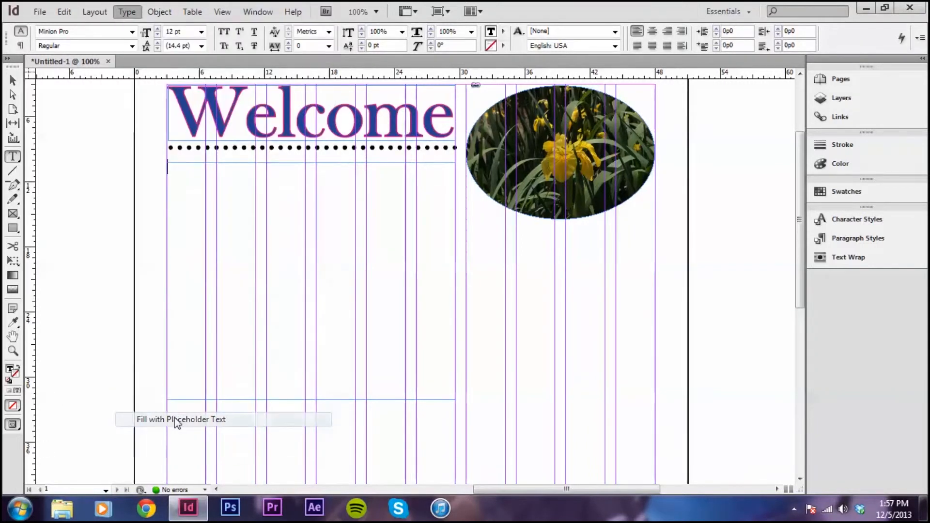
left_click(12, 80)
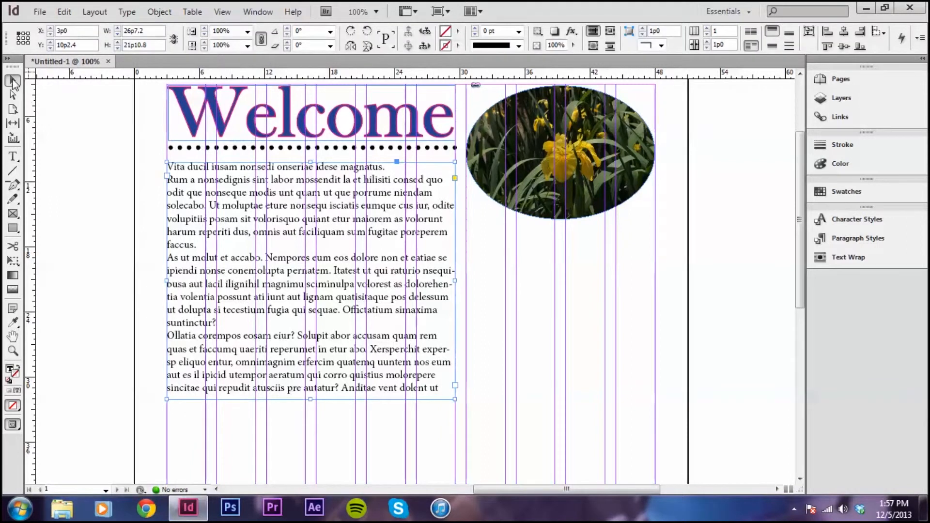
left_click(519, 283)
key("w")
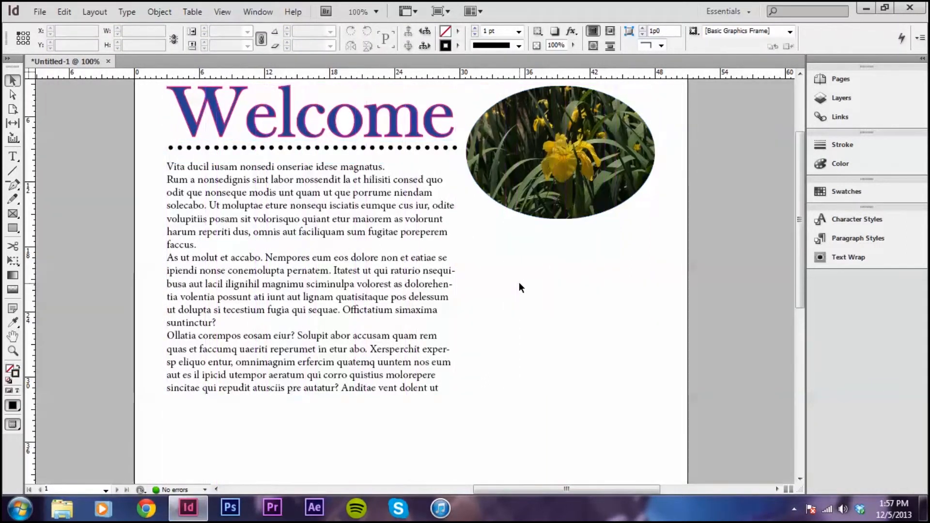
scroll(519, 282, "up", 3)
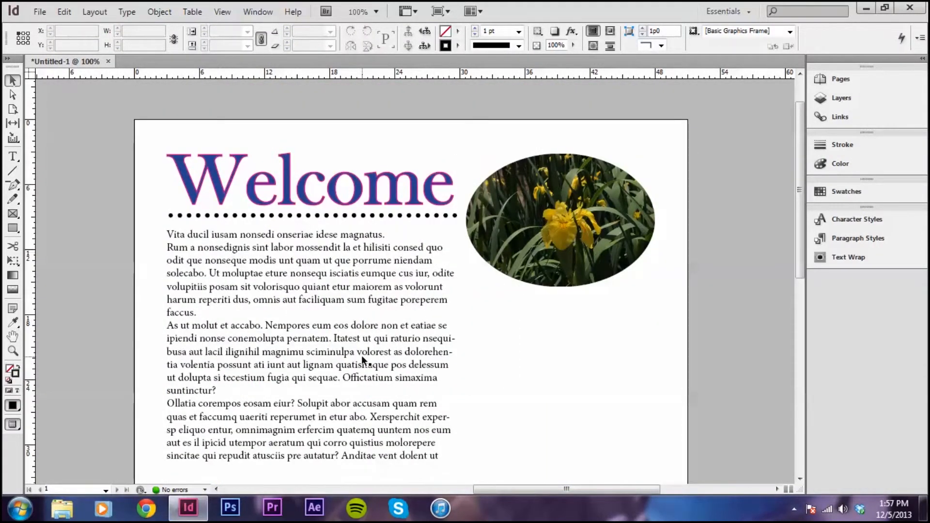
key("w")
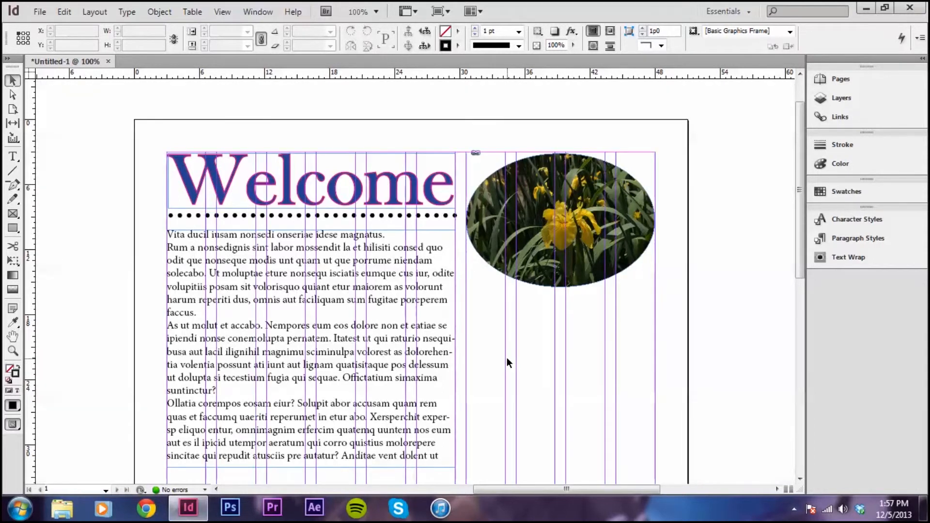
Set all the placeholder body text to Adobe Caslon Pro at 10 pt and deselect it
double_click(290, 356)
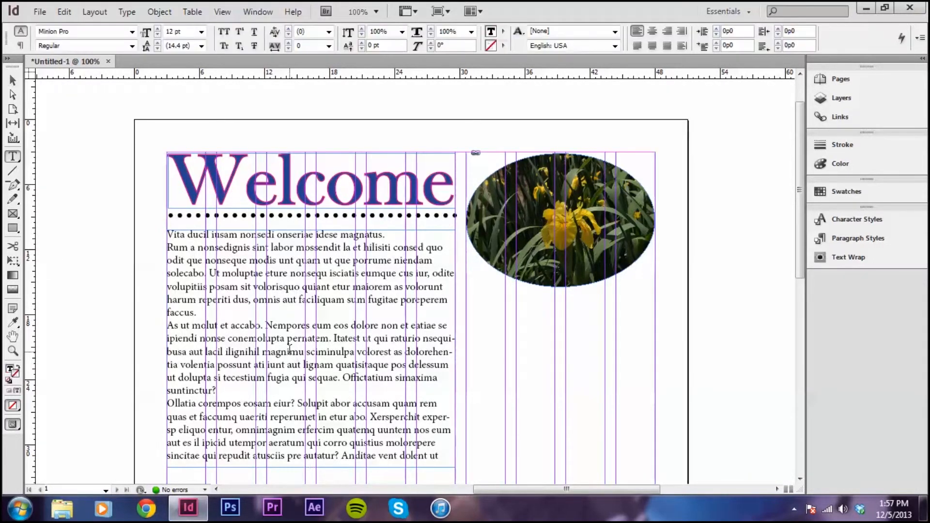
key("ctrl+a")
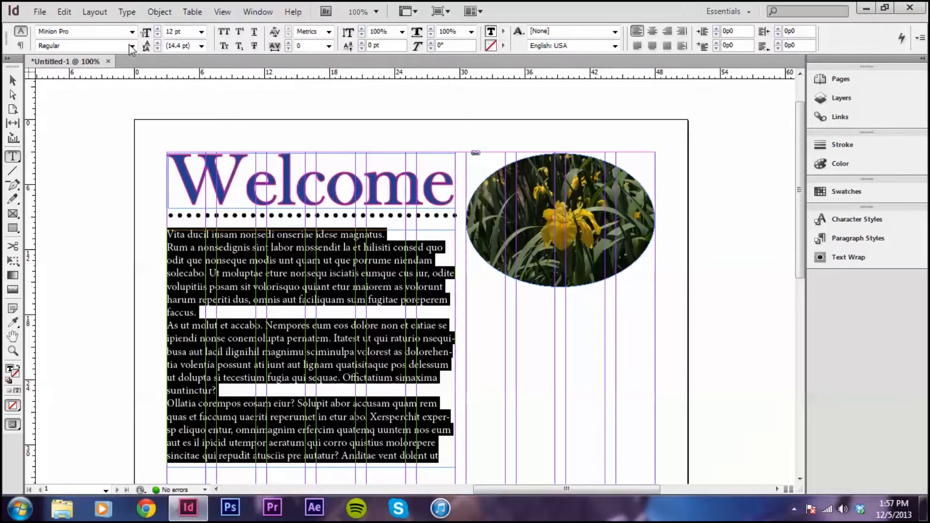
left_click(132, 31)
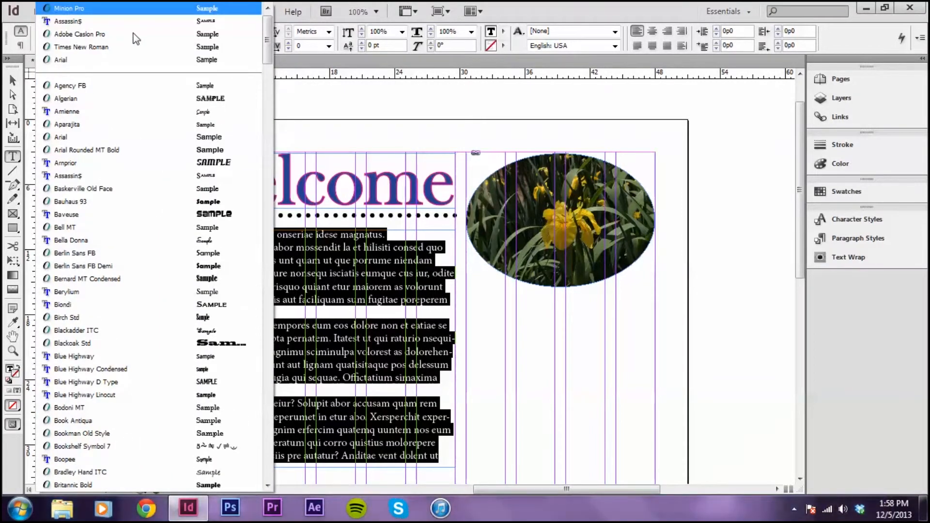
left_click(92, 35)
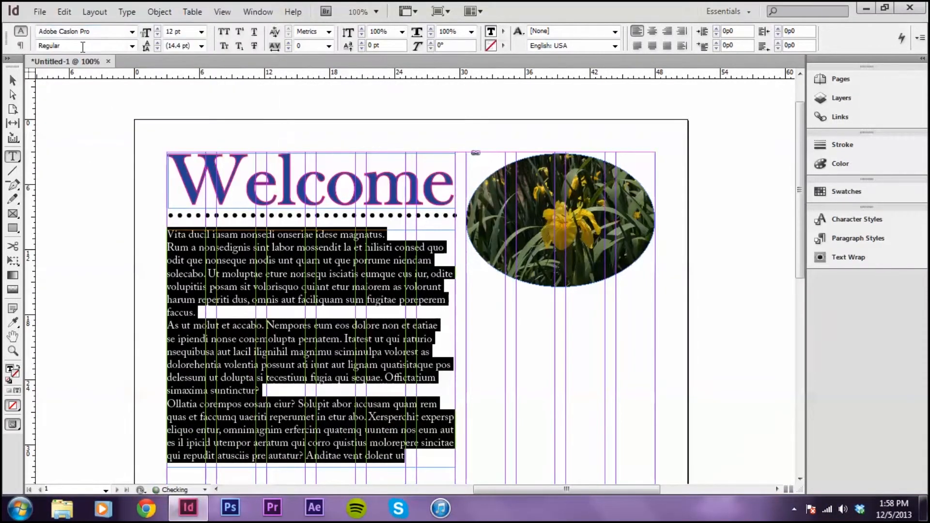
left_click(201, 32)
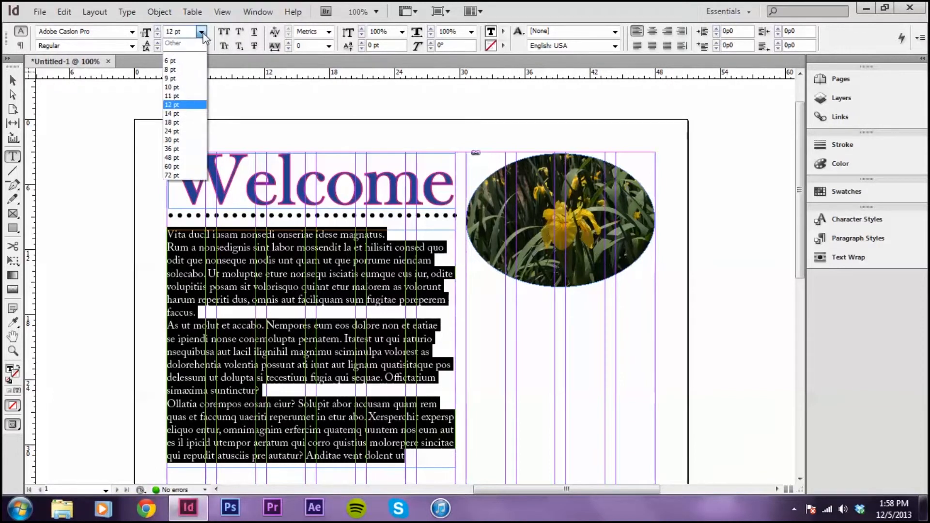
left_click(172, 87)
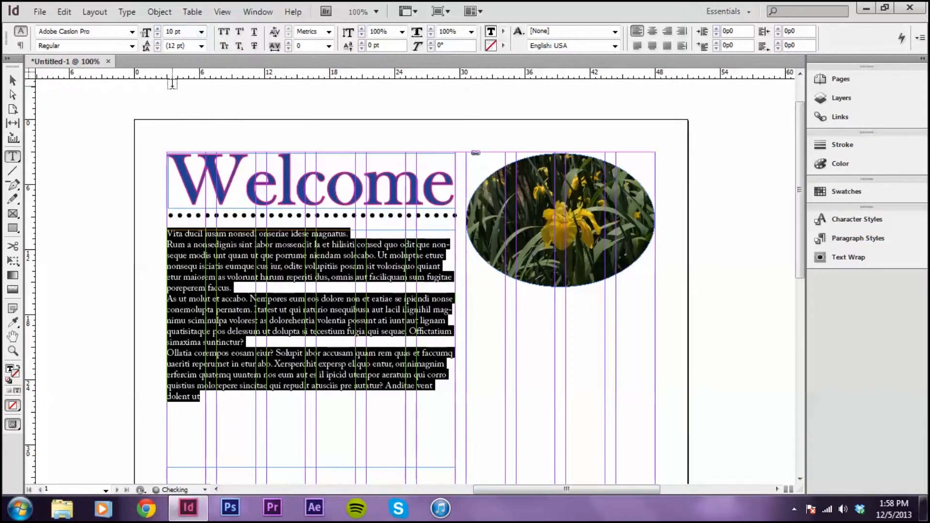
left_click(13, 80)
left_click(471, 318)
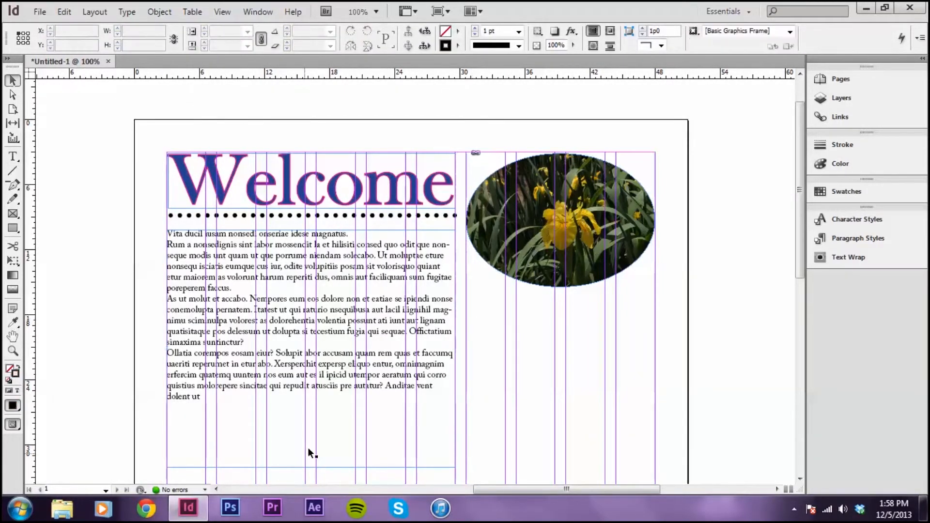
Fit the body text frame's height to its text and check the page in preview
left_click(309, 467)
double_click(309, 466)
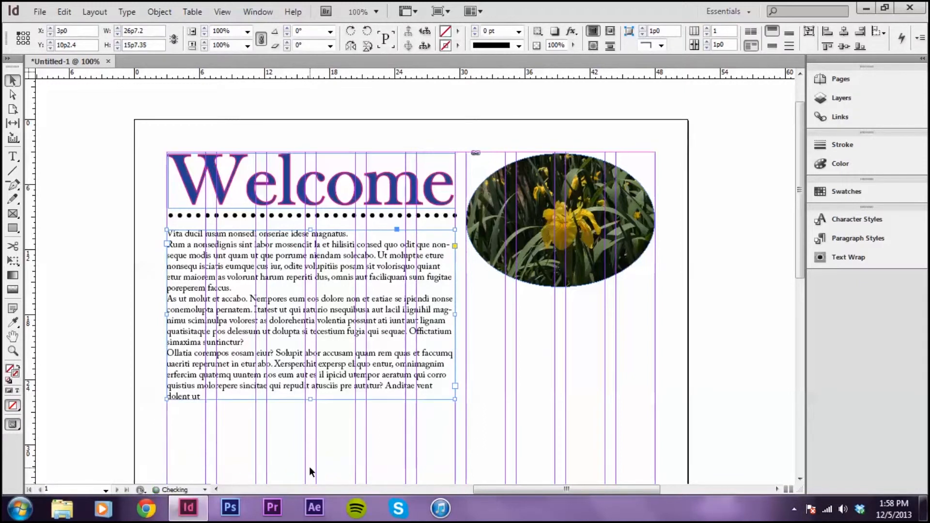
left_click(518, 347)
key("w")
scroll(519, 347, "down", 2)
scroll(518, 346, "down", 1)
scroll(519, 347, "up", 2)
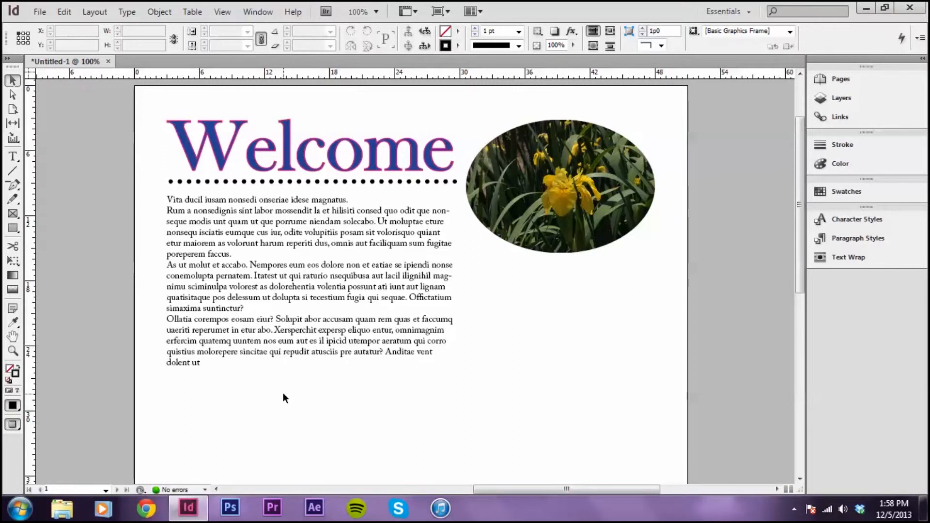
scroll(283, 394, "down", 1)
key("w")
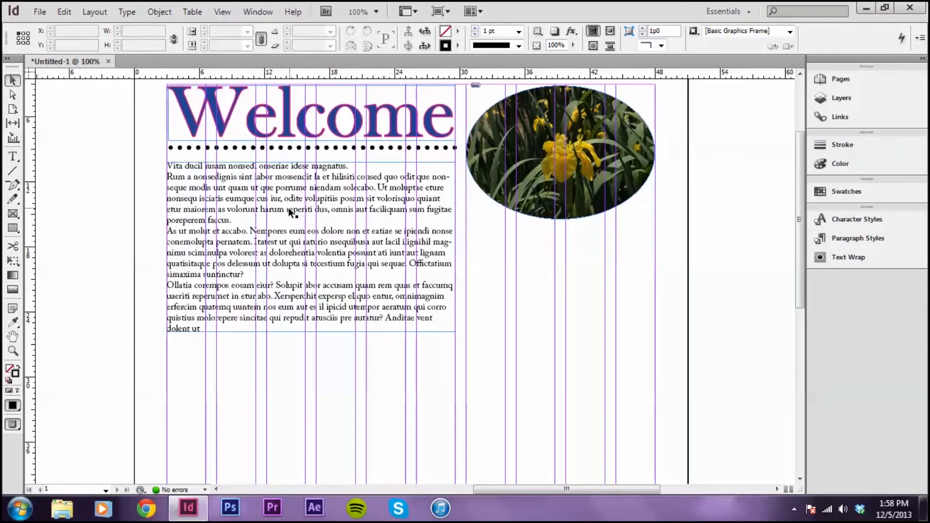
Split the body text frame below the dotted line into three columns
scroll(289, 208, "up", 1)
left_click(260, 283)
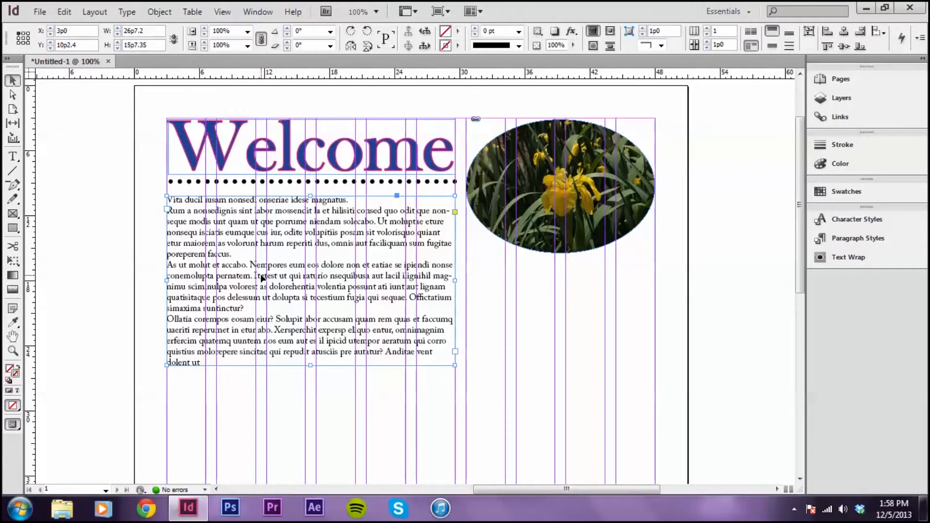
key("ctrl+b")
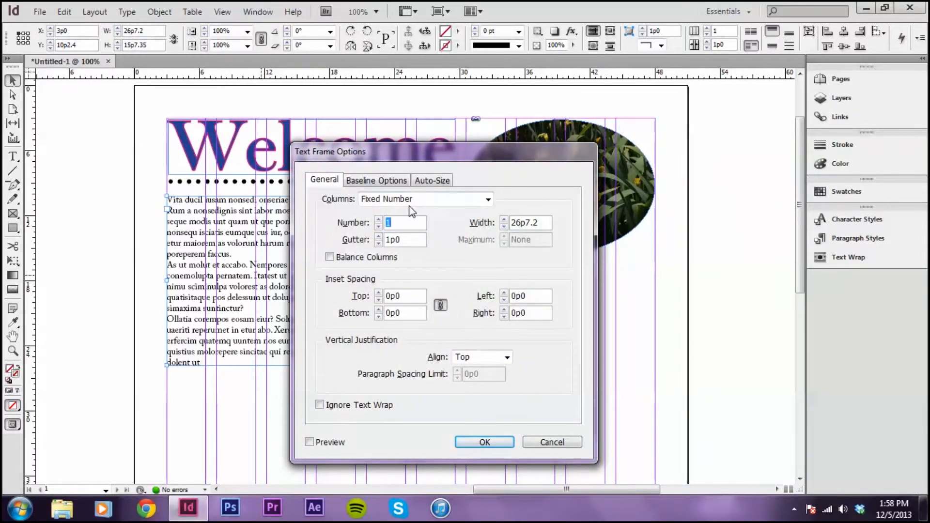
left_click_drag(452, 149, 387, 225)
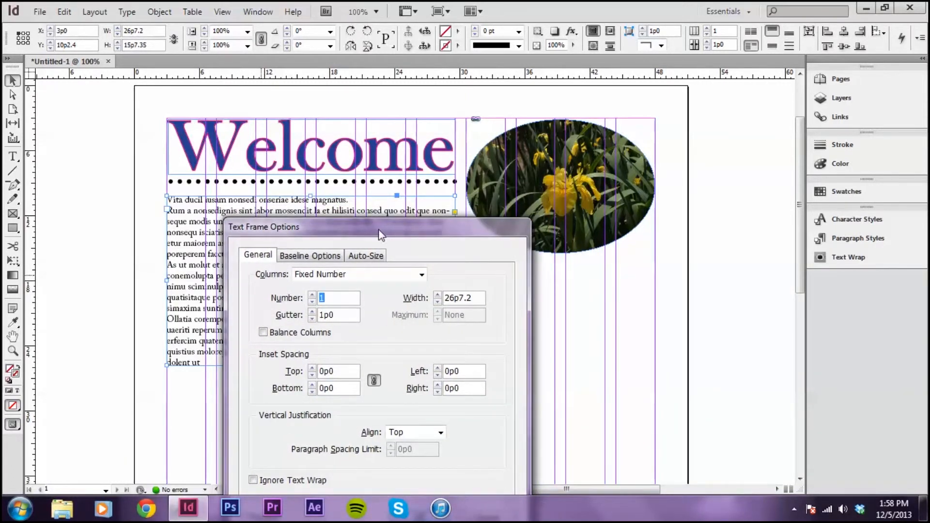
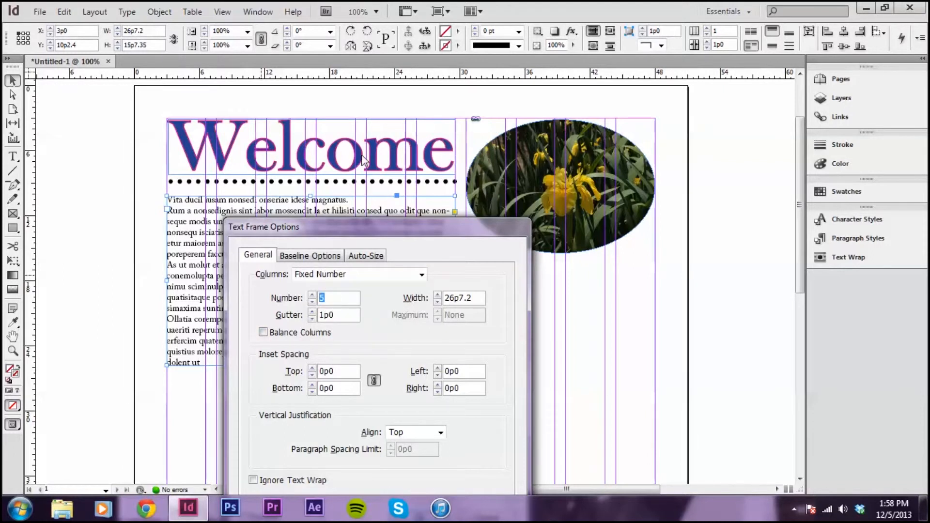
left_click_drag(380, 219, 629, 117)
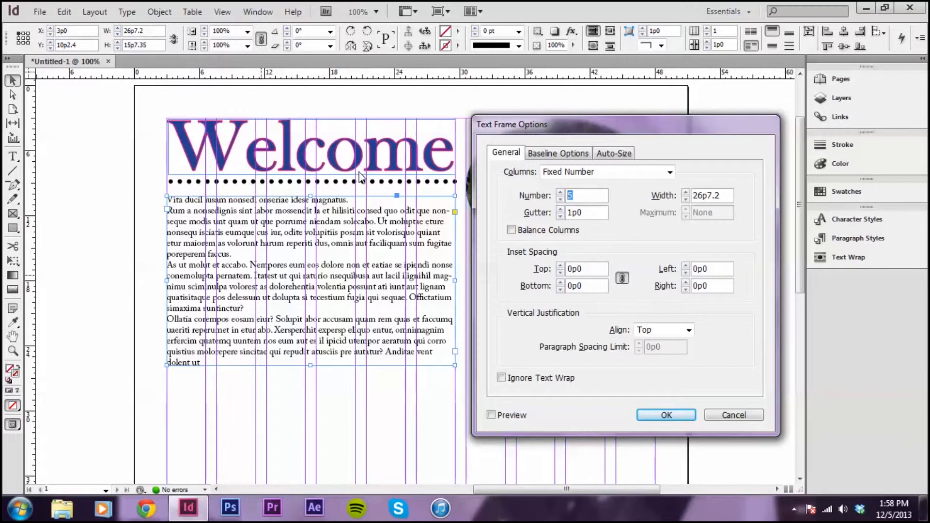
type("3")
left_click(666, 415)
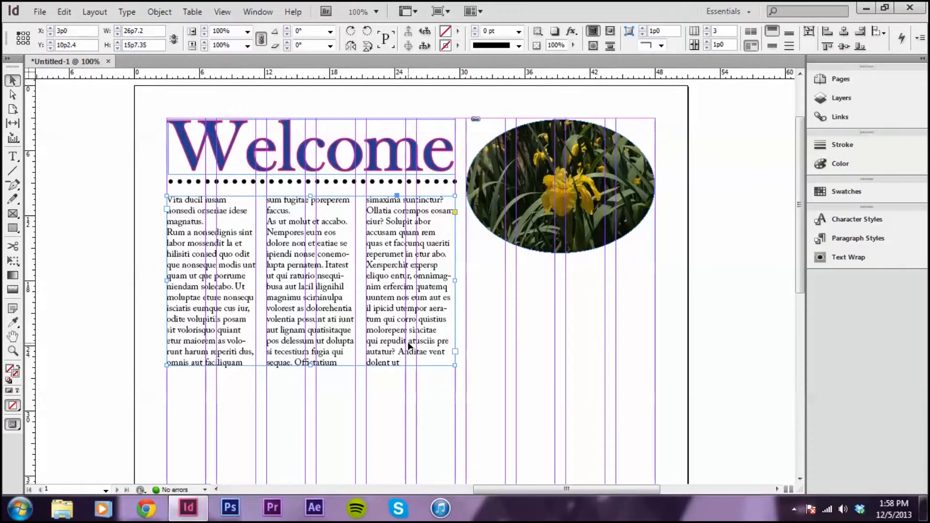
Move the three-column text frame slightly down to Y 10p7.2 and check the page in preview
left_click_drag(392, 326, 385, 327)
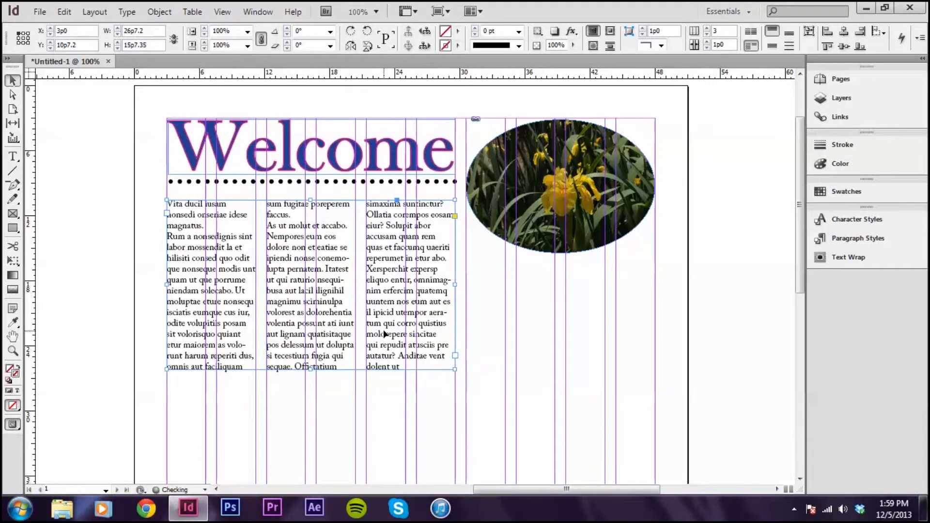
left_click(501, 313)
key("w")
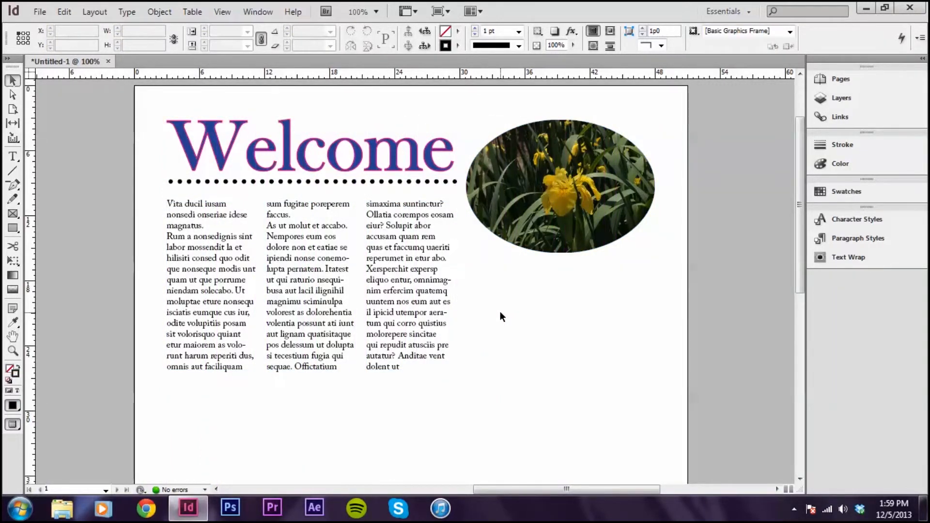
Lengthen the three-column frame to about 22p5 tall and append a pasted copy of all its text at the end
left_click(347, 300)
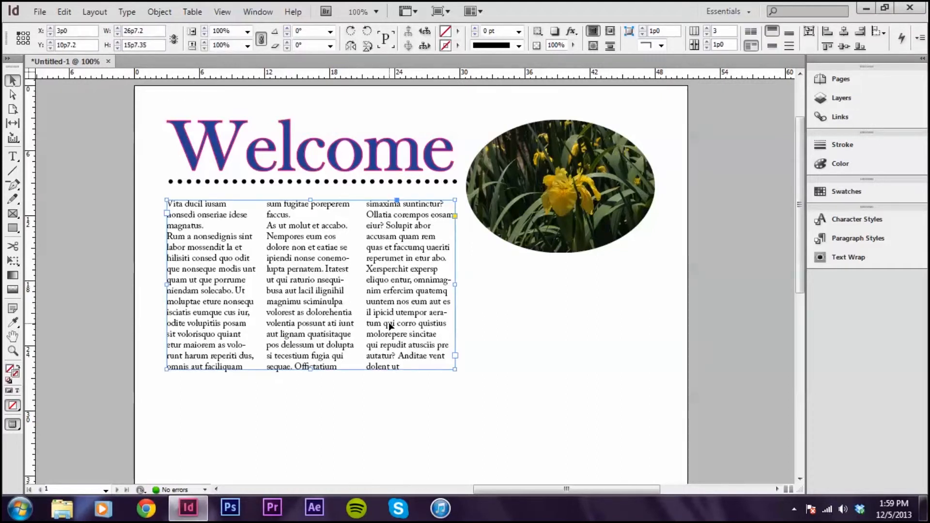
left_click_drag(310, 369, 309, 446)
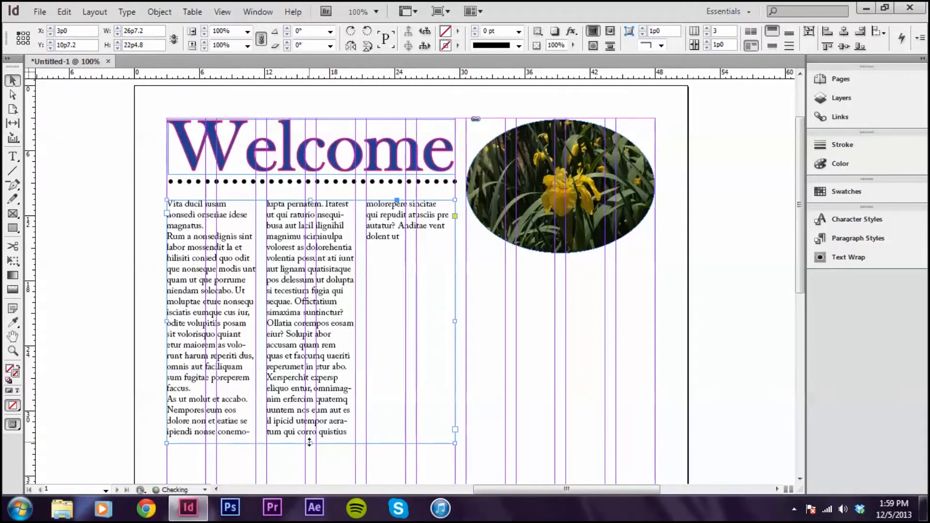
double_click(431, 246)
left_click(127, 12)
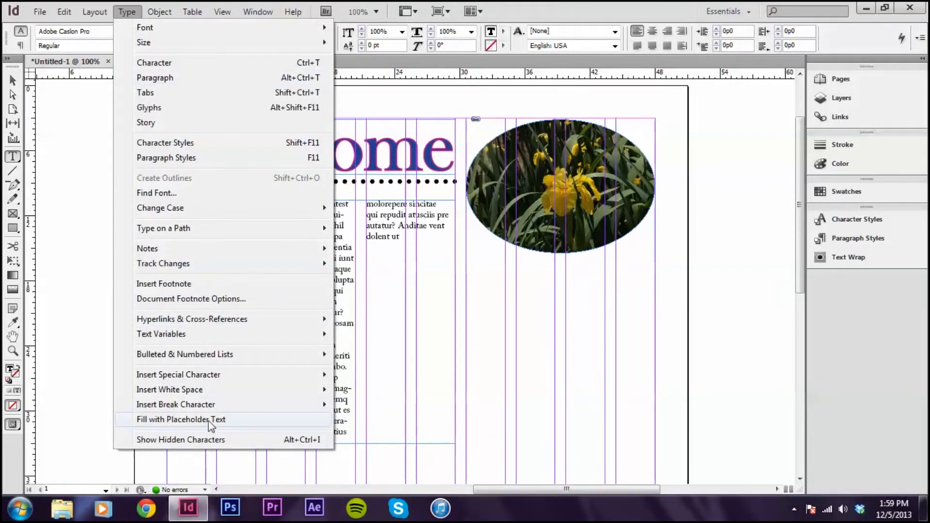
left_click(436, 265)
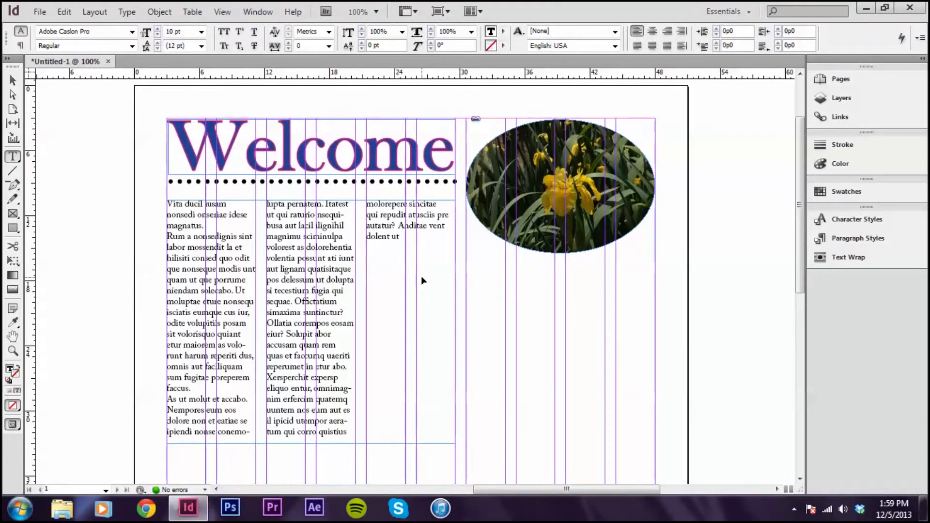
key("ctrl+a")
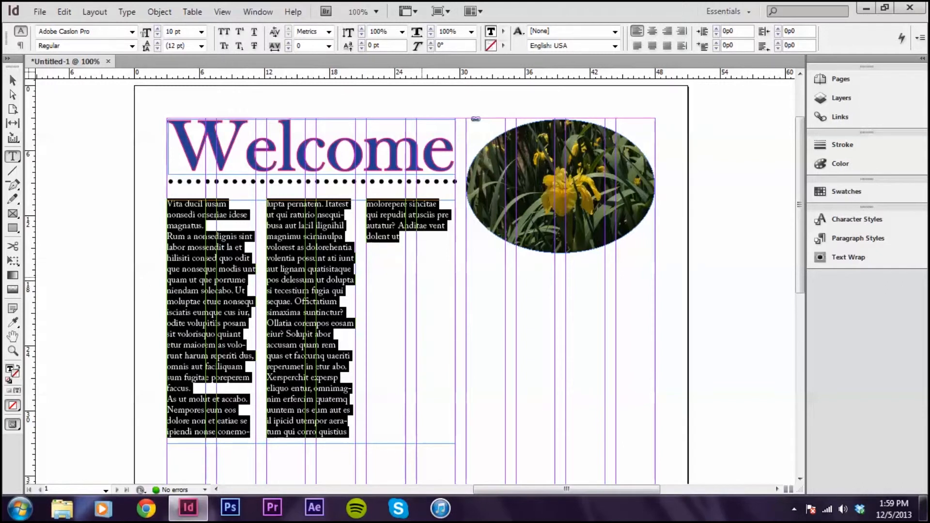
left_click(412, 238)
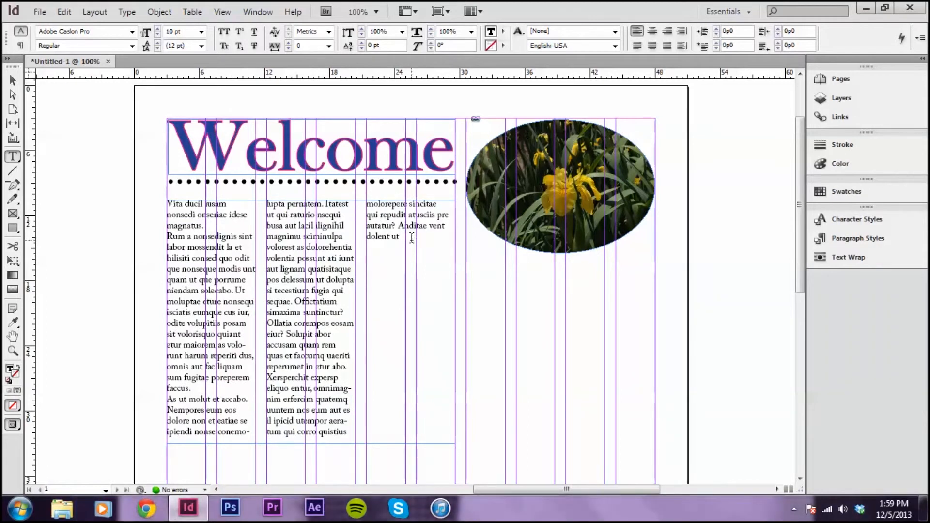
key("ctrl+v")
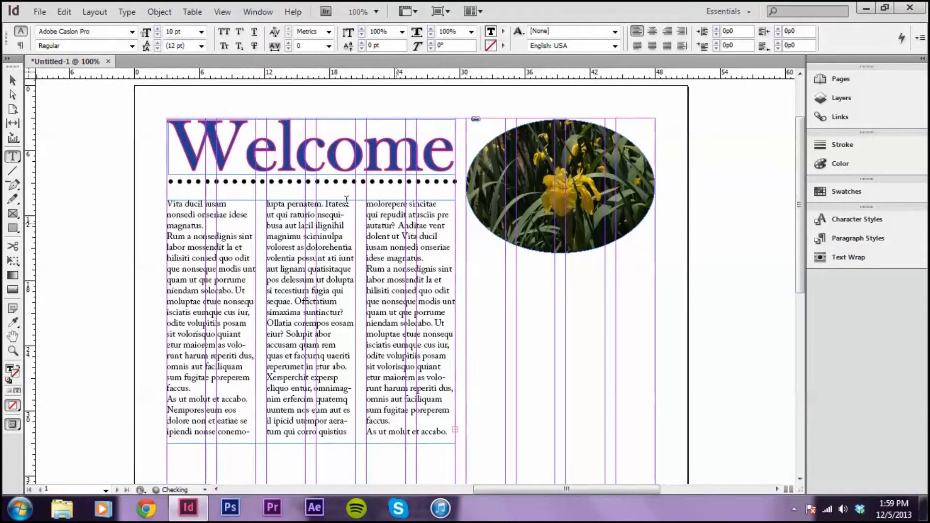
key("Escape")
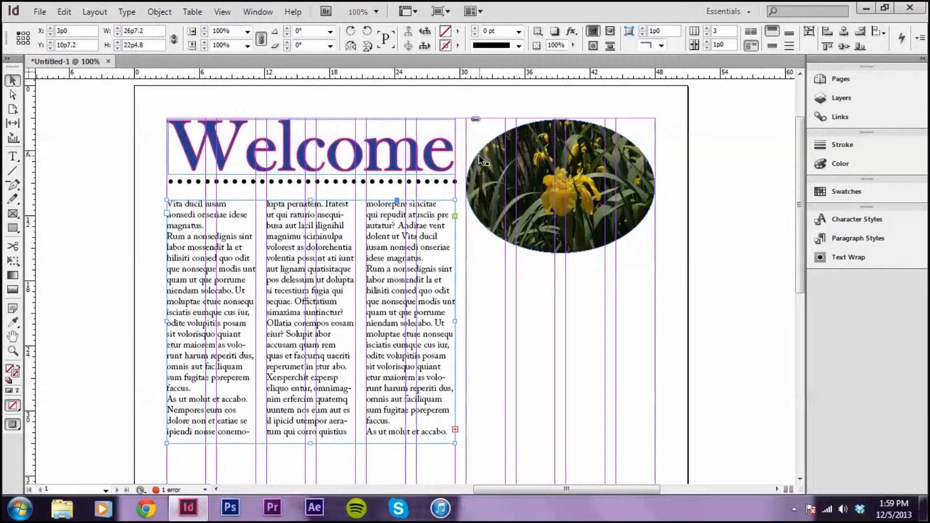
Flow the overset text into a linked frame beneath the flower photo, 17p4.8 wide and 16p7.2 tall, ending level with the three-column frame
left_click_drag(310, 444, 309, 471)
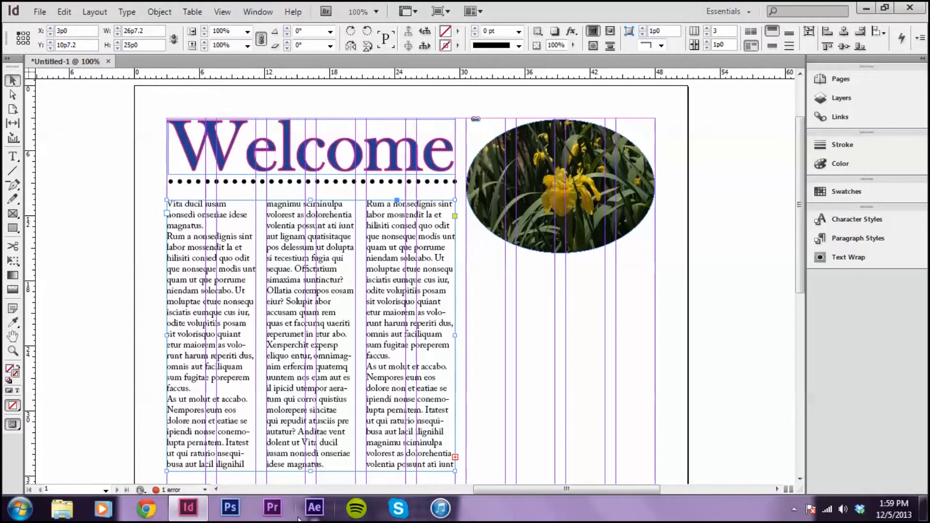
key("ctrl+z")
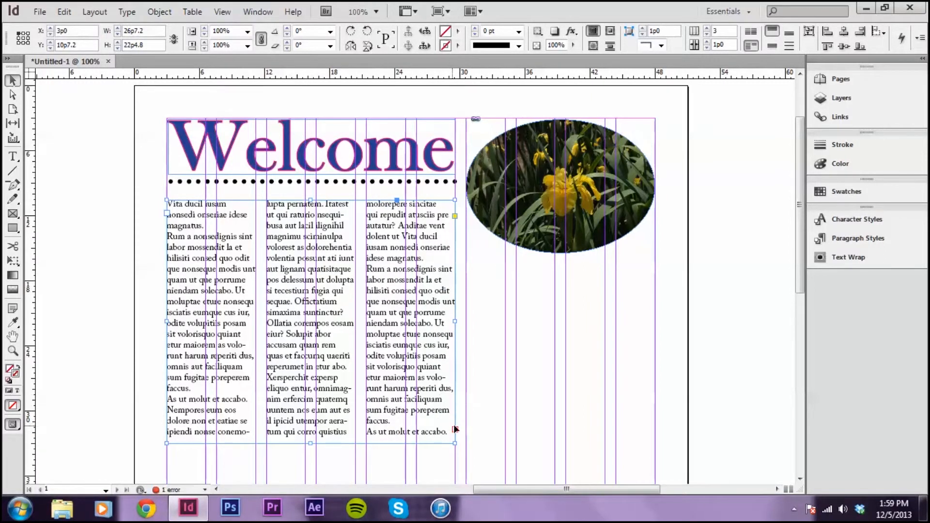
left_click(454, 429)
left_click(481, 259)
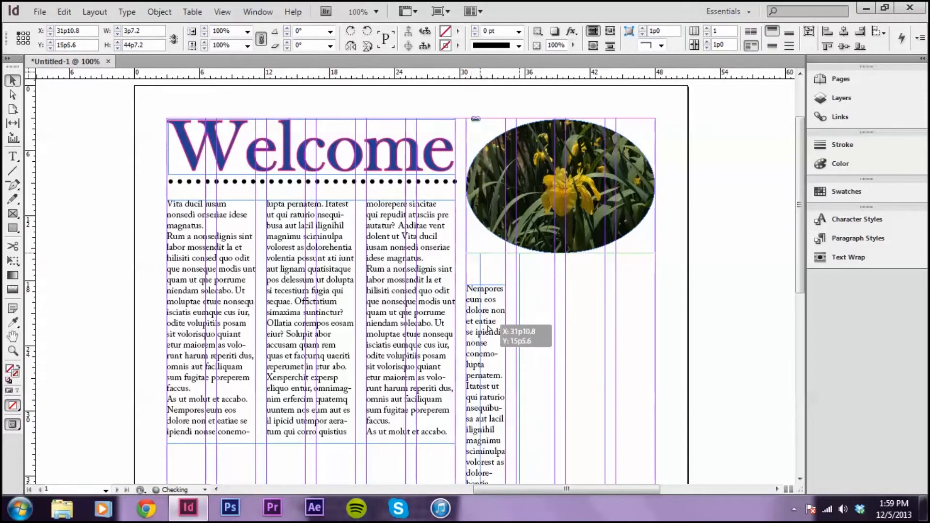
scroll(510, 409, "down", 3)
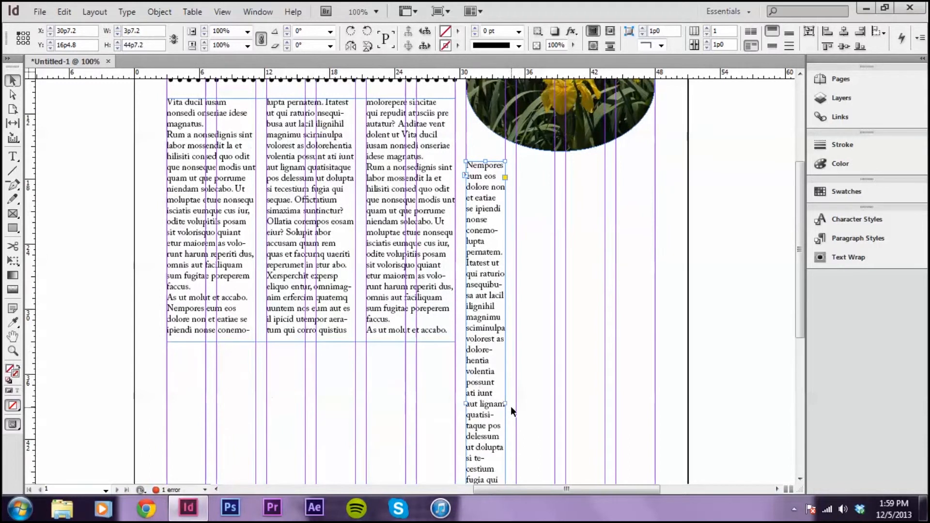
scroll(528, 339, "down", 2)
left_click_drag(507, 333, 655, 232)
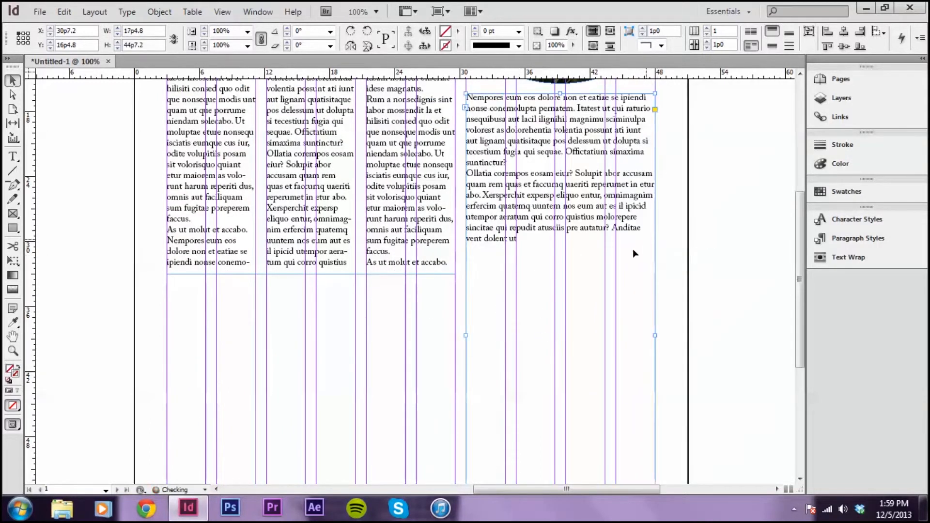
scroll(546, 421, "down", 5)
left_click_drag(563, 407, 590, 104)
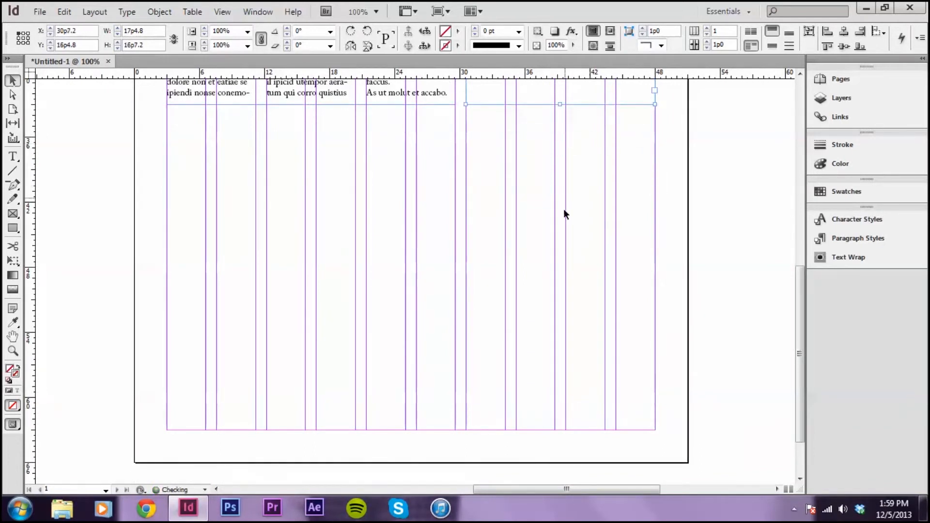
Split the linked text frame beneath the photo into two columns
scroll(564, 210, "up", 8)
scroll(582, 205, "down", 1)
scroll(461, 266, "up", 4)
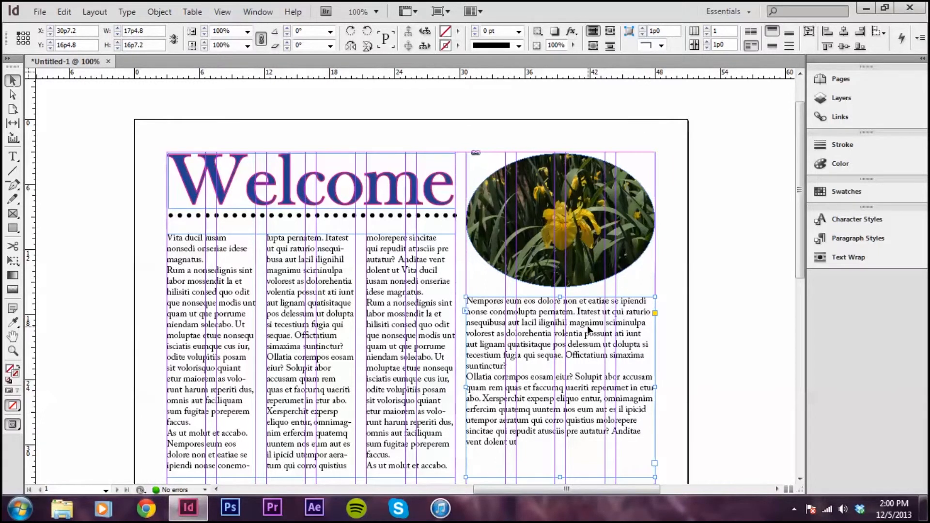
key("ctrl+b")
type("2")
key("Return")
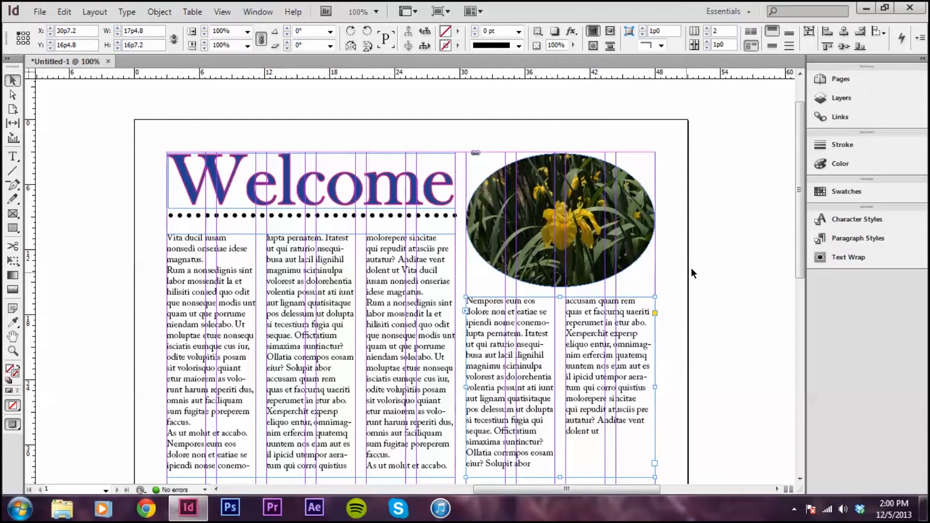
Deselect the frame and check the whole page layout in preview
left_click(707, 258)
key("w")
scroll(707, 258, "down", 3)
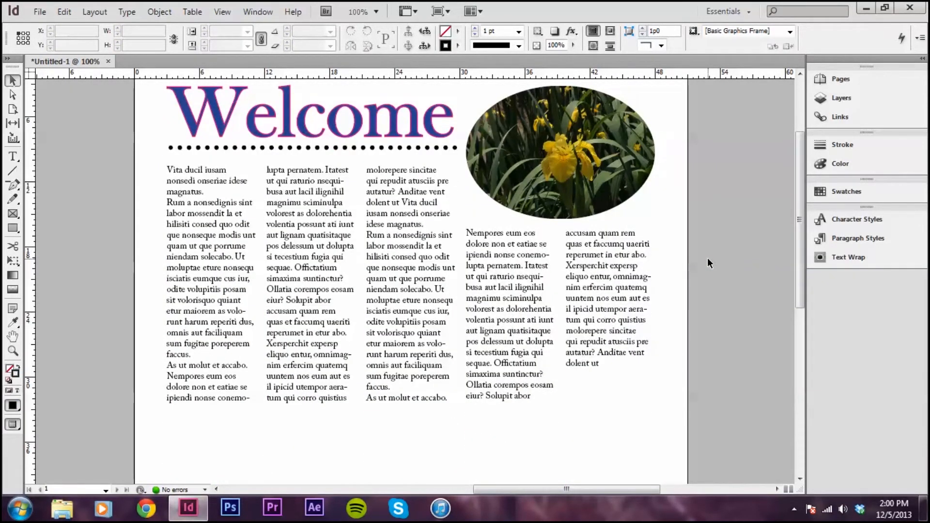
scroll(707, 263, "up", 3)
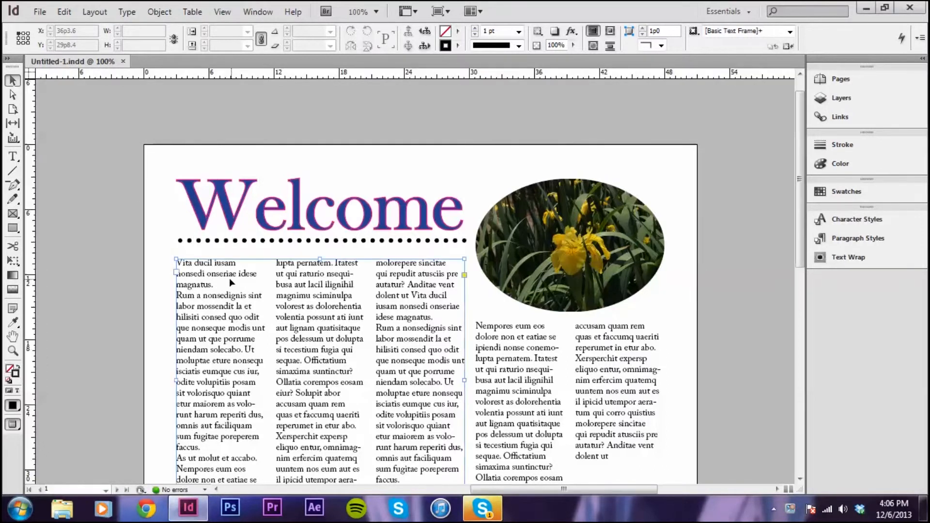
Leave preview mode so the column guides and frame edges are shown again
left_click(200, 272)
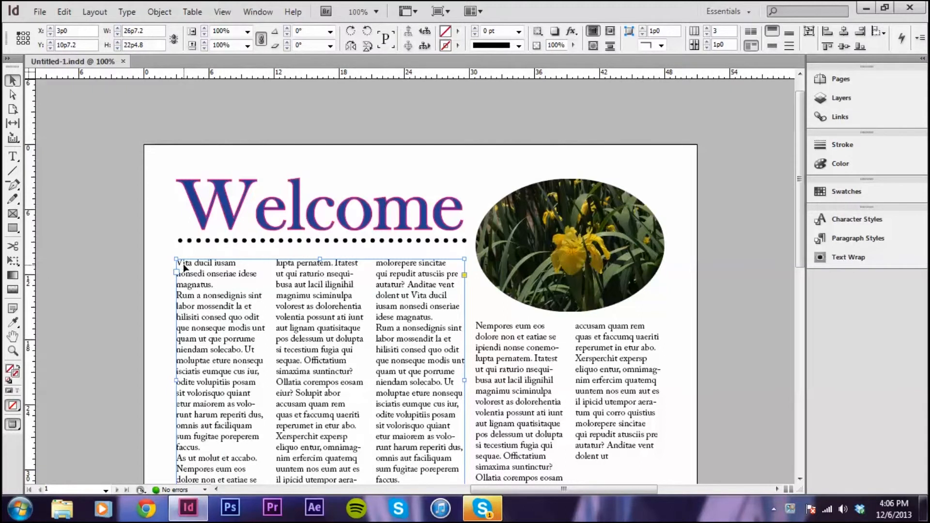
double_click(184, 266)
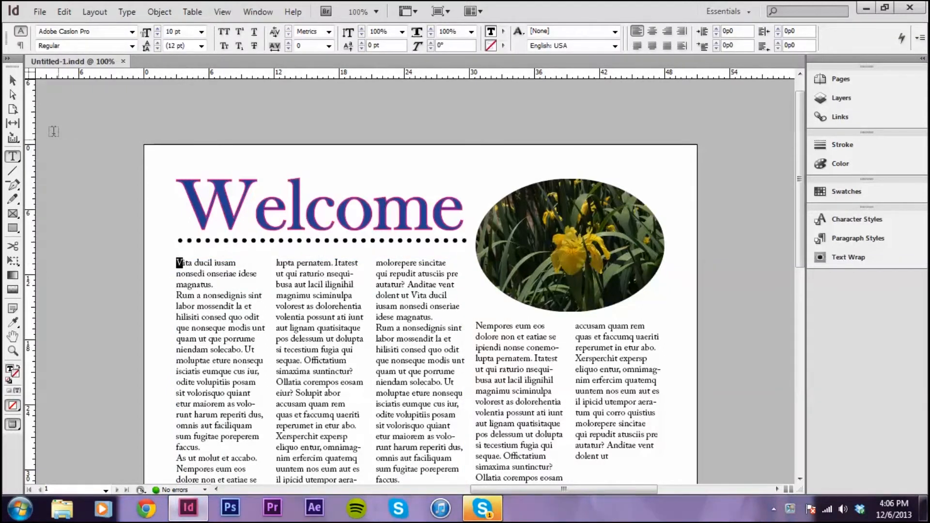
key("Escape")
left_click(212, 157)
key("ctrl+a")
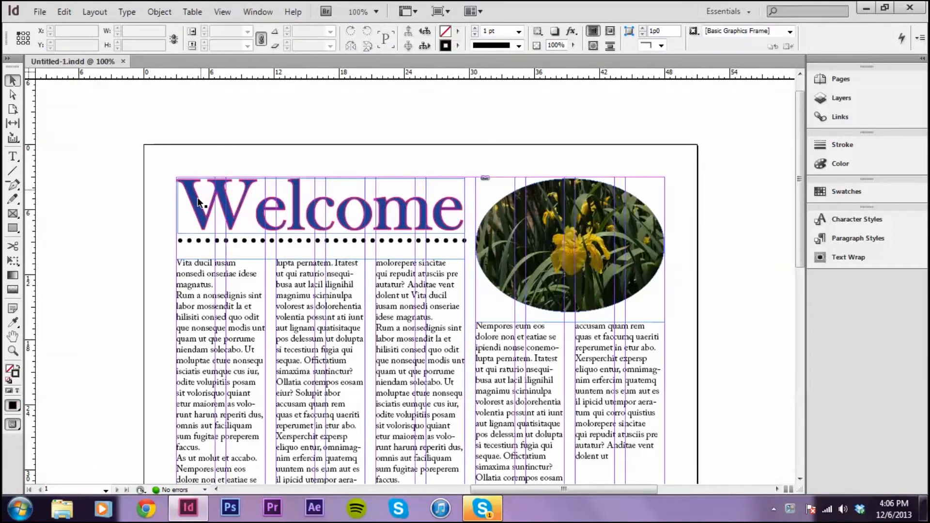
Give the first body paragraph a drop cap three lines deep on its opening letter V
double_click(182, 261)
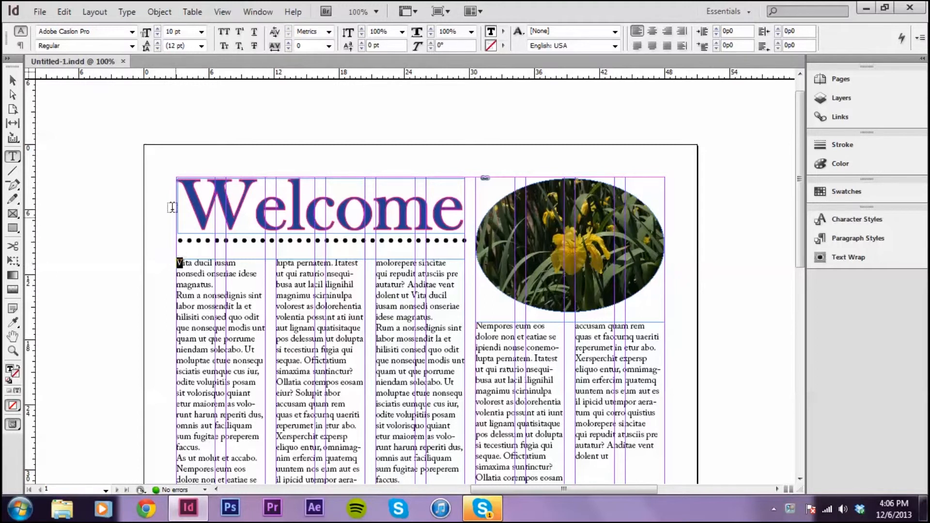
left_click(21, 46)
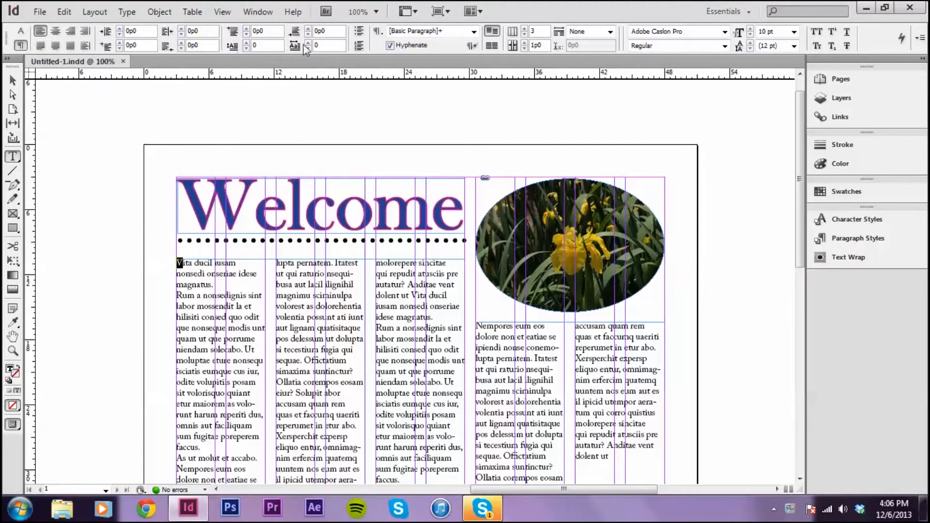
left_click(247, 43)
left_click(247, 43)
left_click(247, 43)
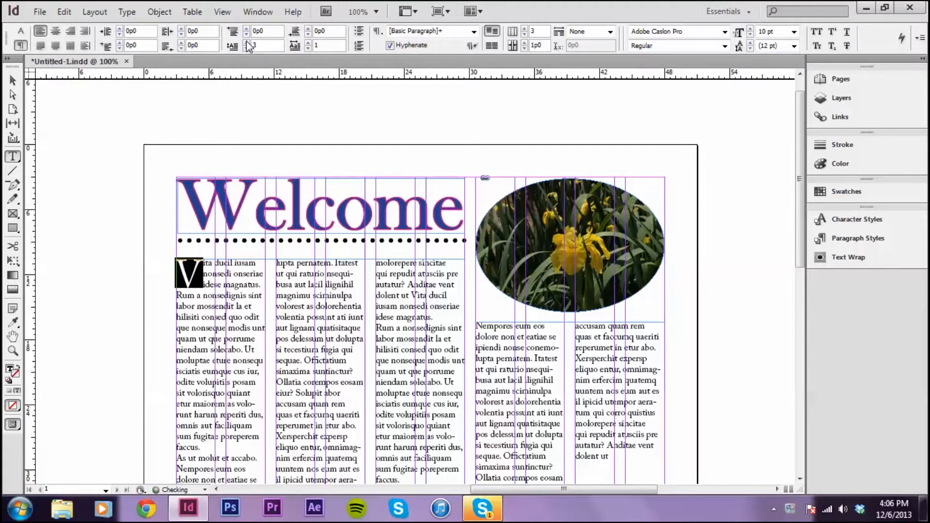
Try extending the drop cap to two and three characters, and set it back to one
left_click(309, 43)
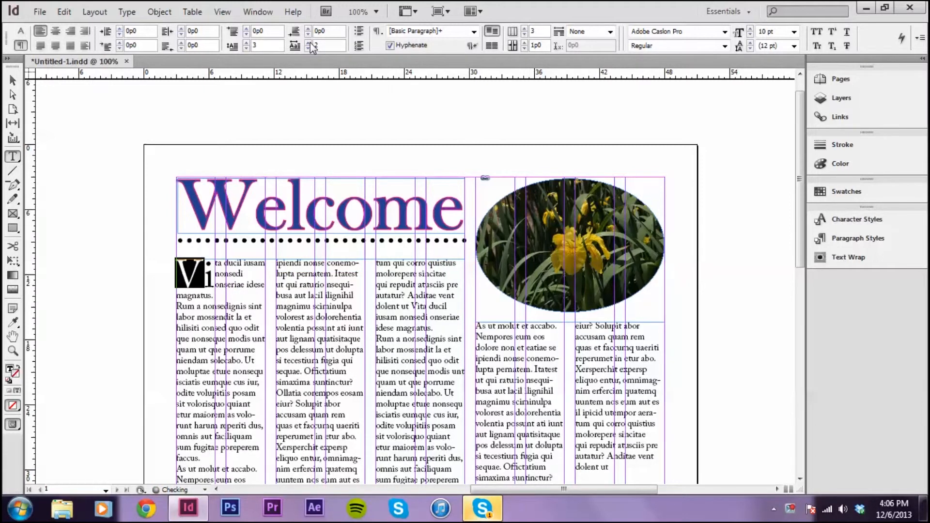
left_click(308, 43)
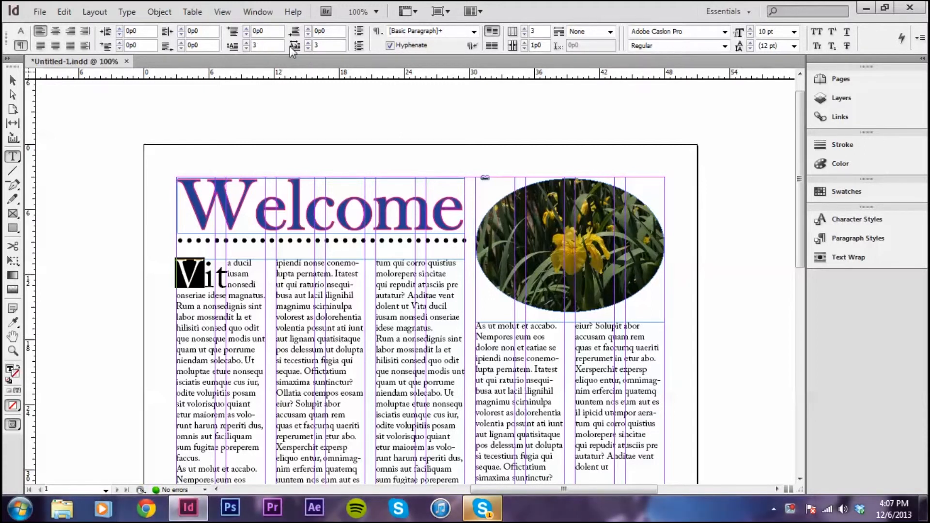
left_click(307, 47)
left_click(306, 49)
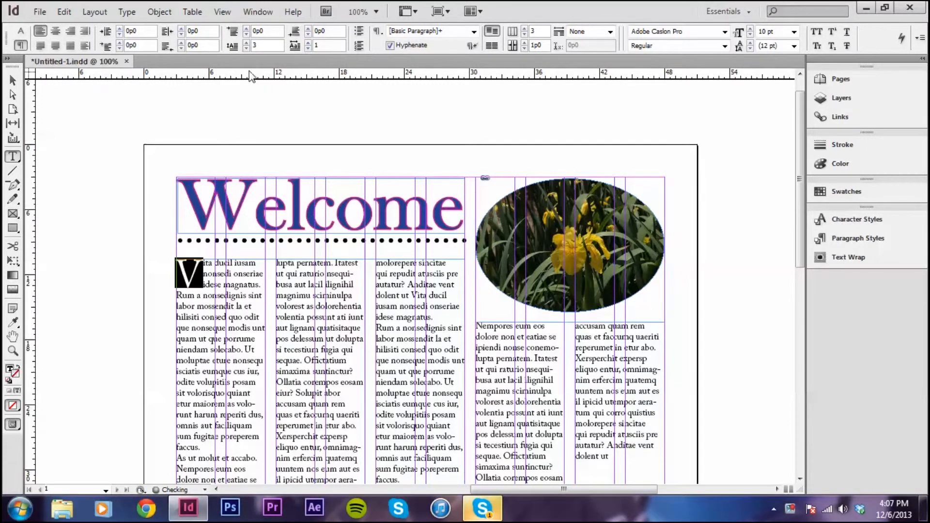
Increase the first paragraph's drop cap to four lines deep, and preview the page without guides
left_click(246, 42)
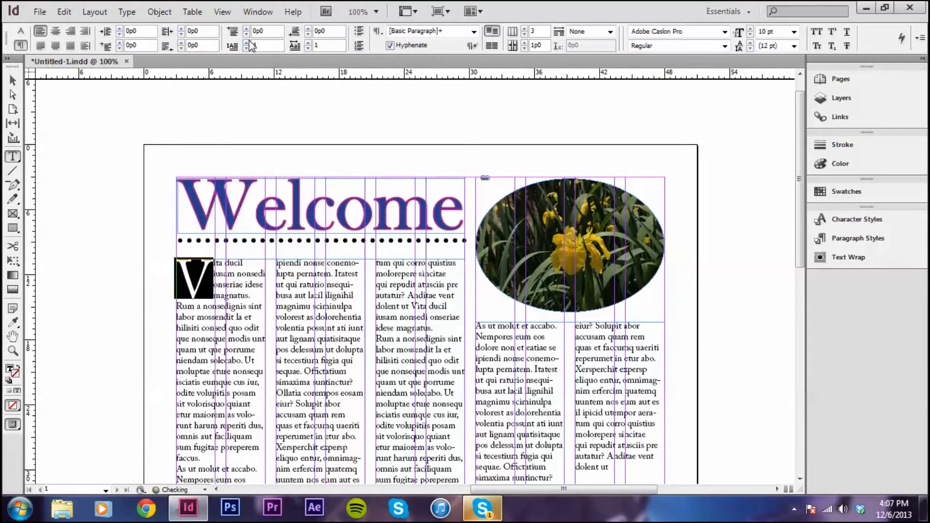
left_click(202, 341)
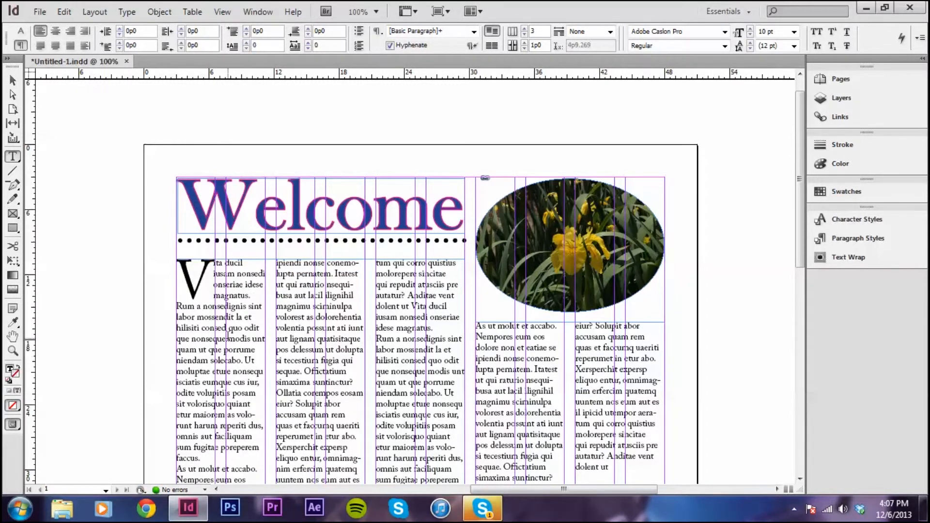
left_click(18, 83)
key("w")
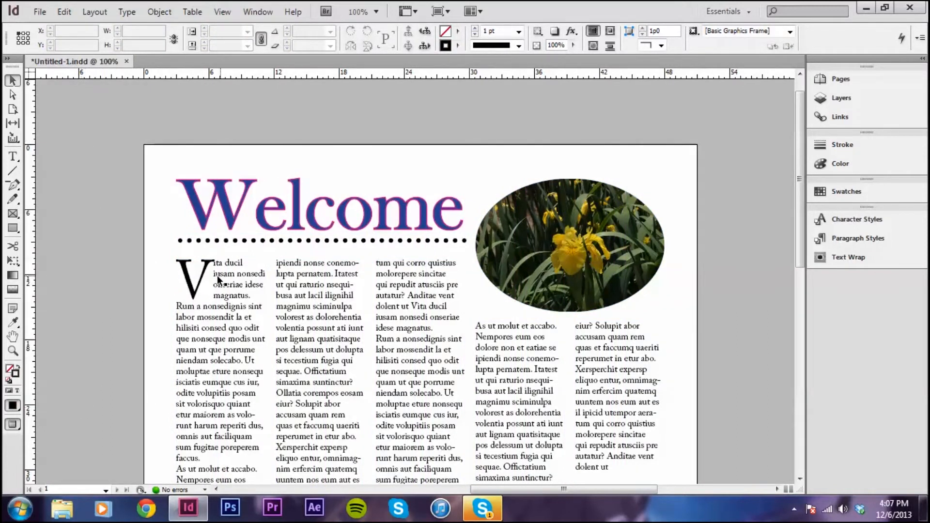
Copy the "Welcome" heading's formatting onto the drop cap V with the Eyedropper tool, then deselect the text
double_click(205, 283)
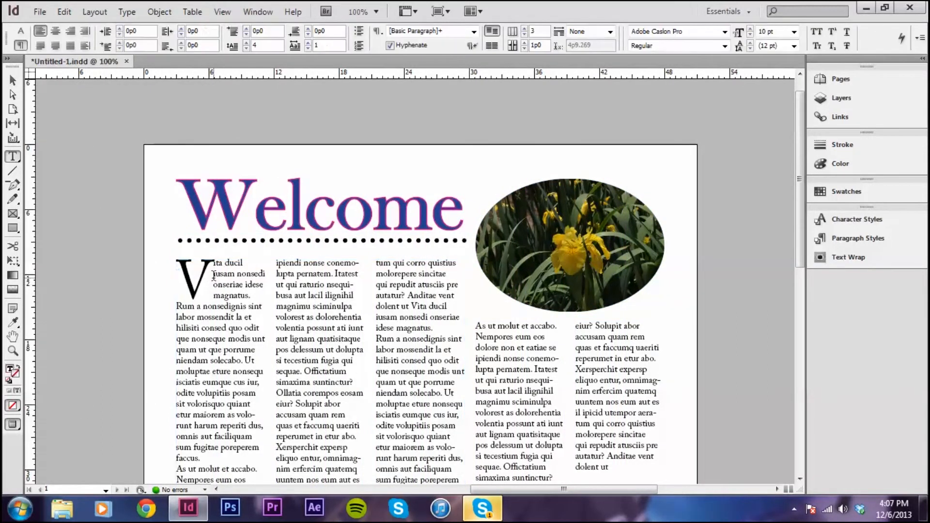
left_click_drag(207, 275, 173, 269)
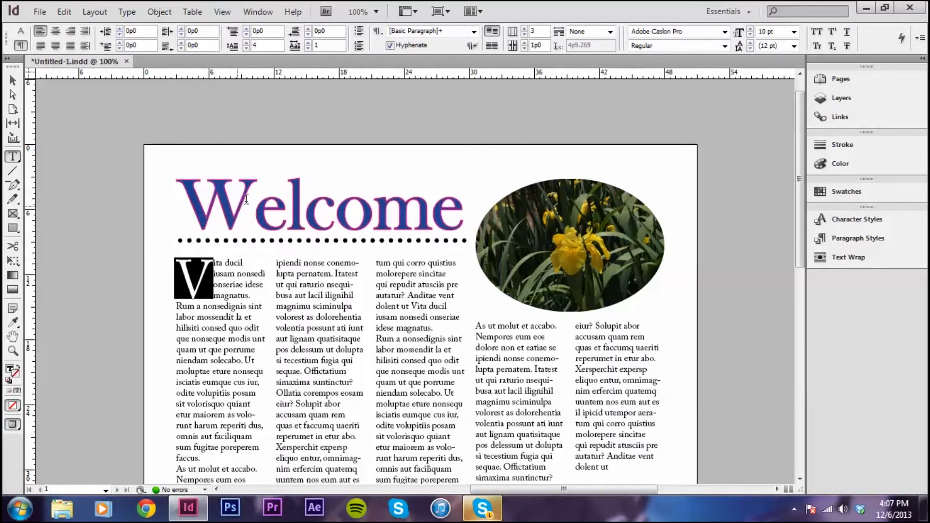
left_click(23, 34)
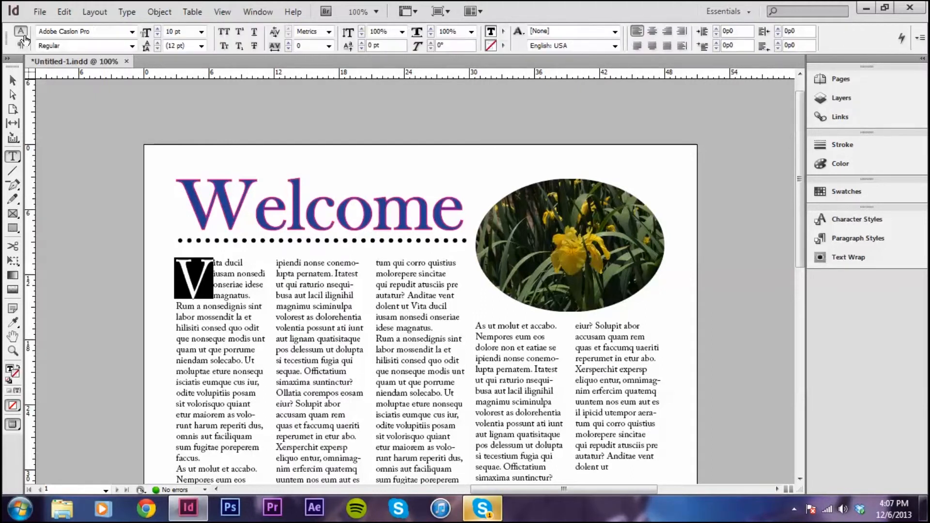
left_click(502, 31)
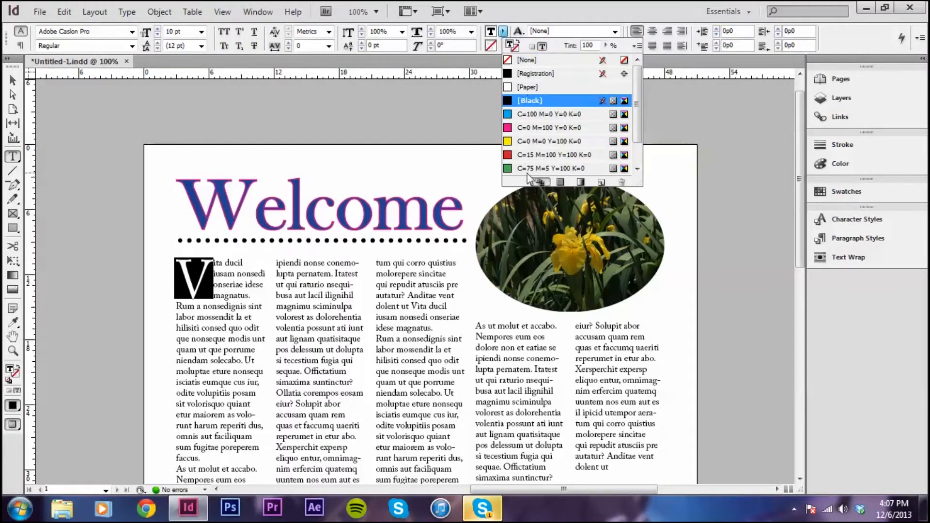
left_click(492, 49)
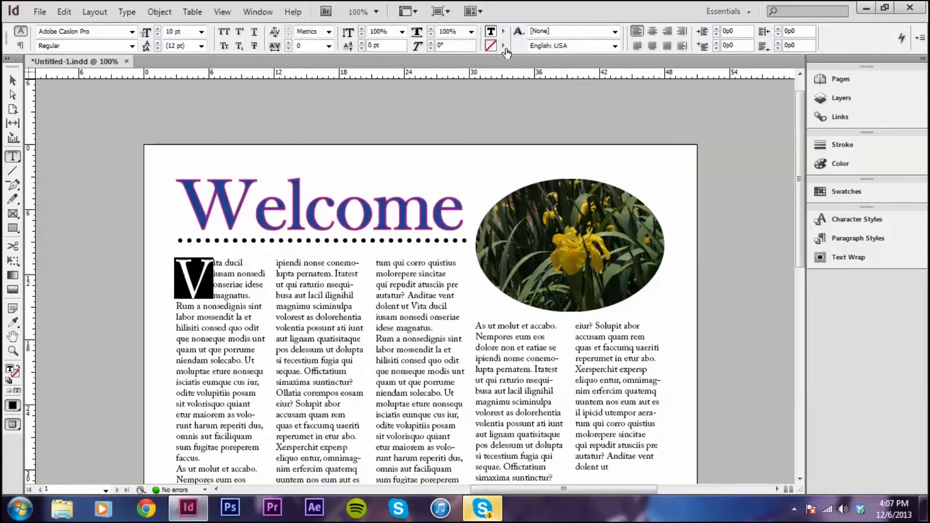
left_click(14, 323)
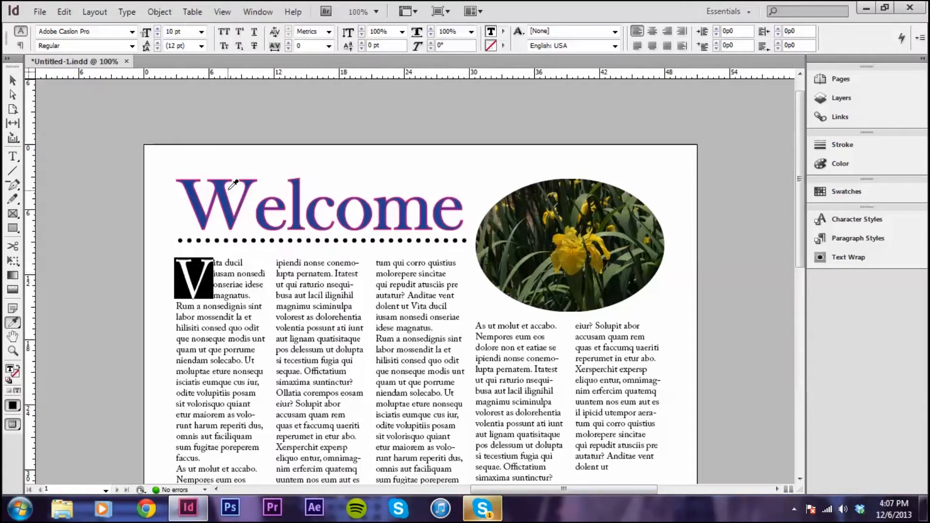
left_click(222, 180)
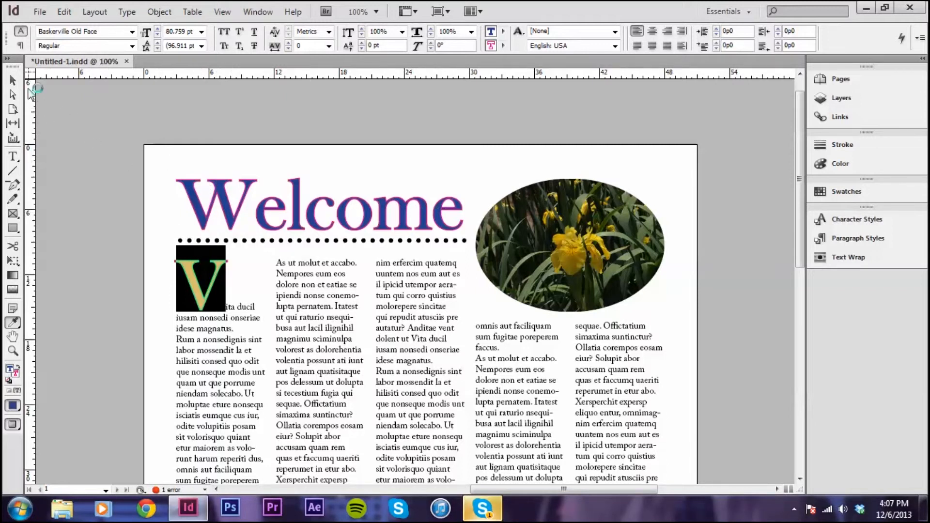
left_click(13, 80)
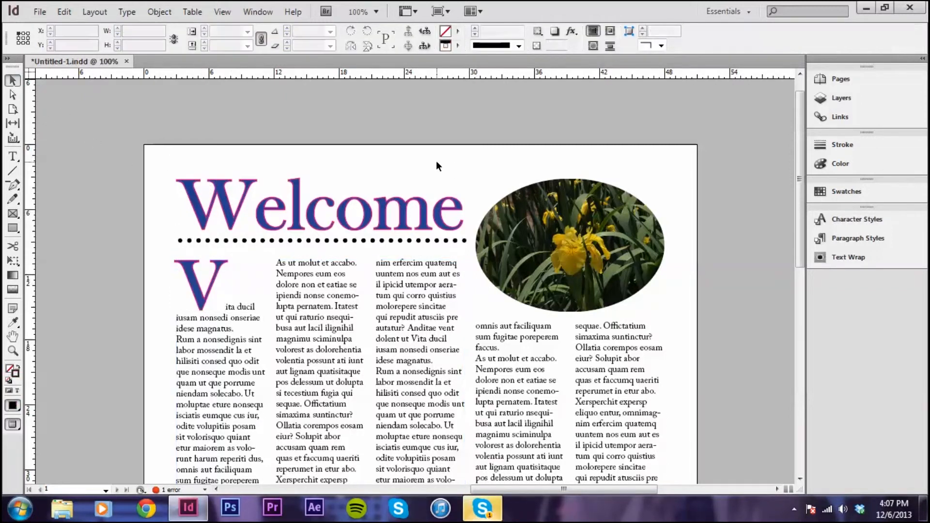
Select the oversized letter V at the start of the body text and set its font size to 10 pt
double_click(230, 305)
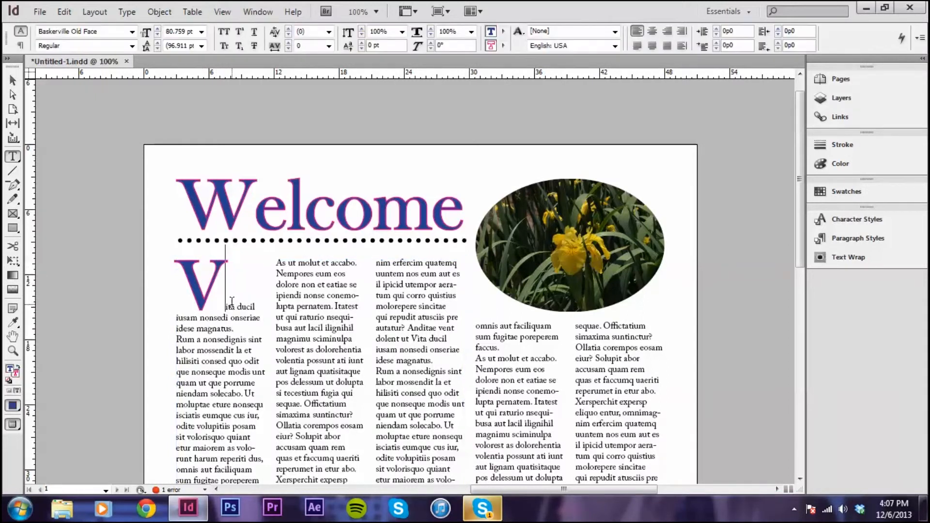
left_click_drag(201, 279, 189, 278)
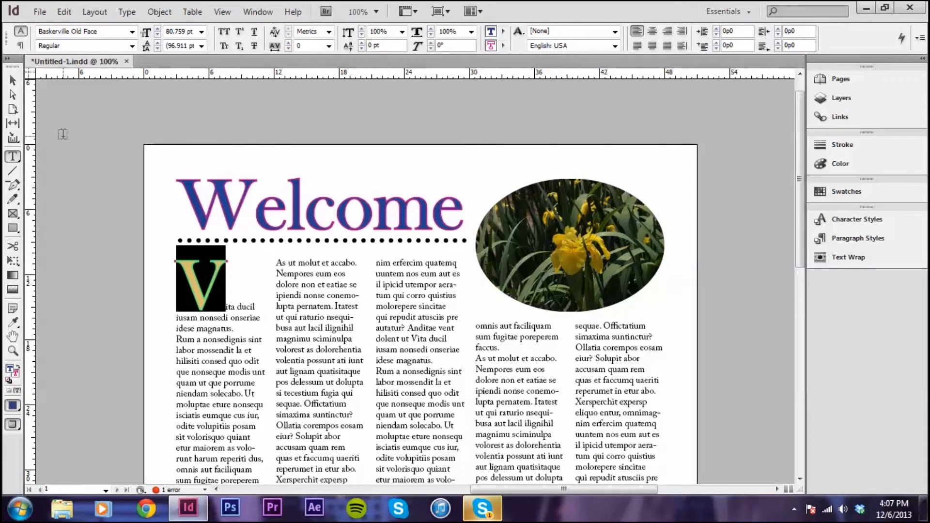
left_click(13, 80)
left_click(186, 269)
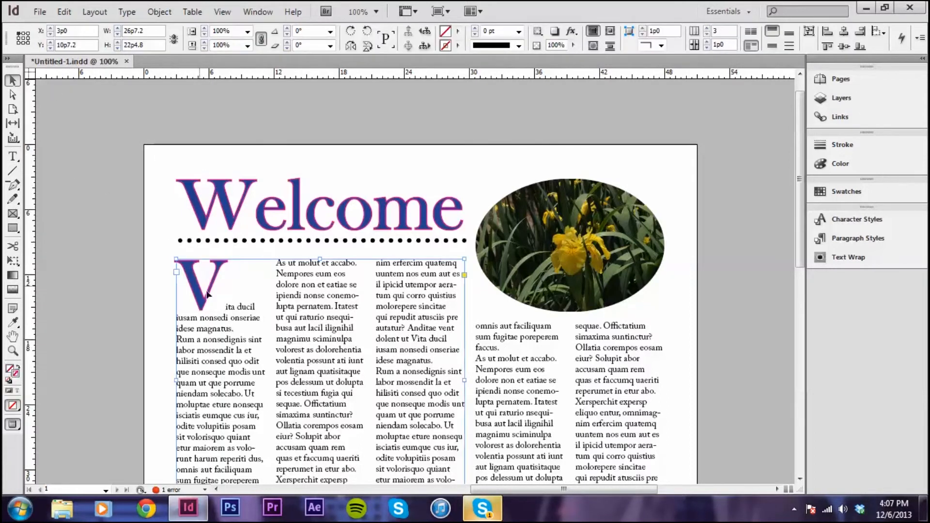
double_click(222, 307)
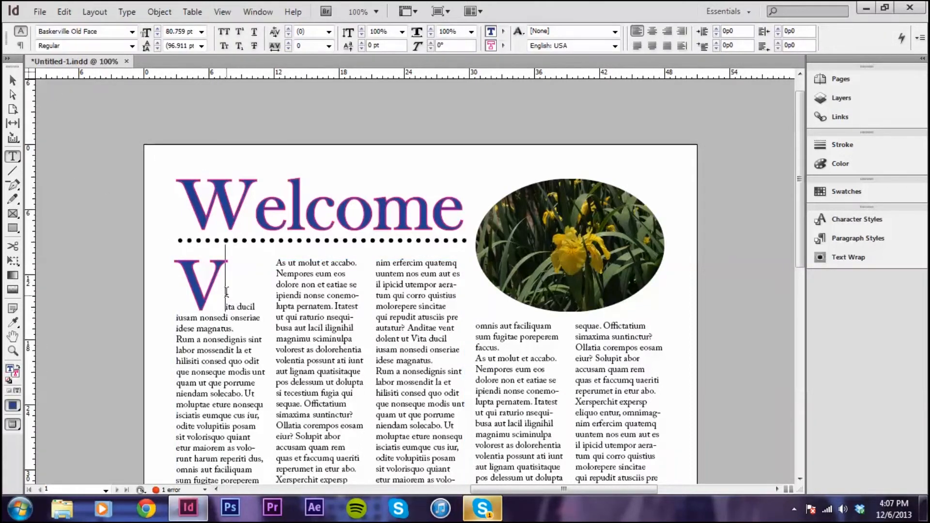
left_click(219, 329)
left_click_drag(226, 303, 172, 279)
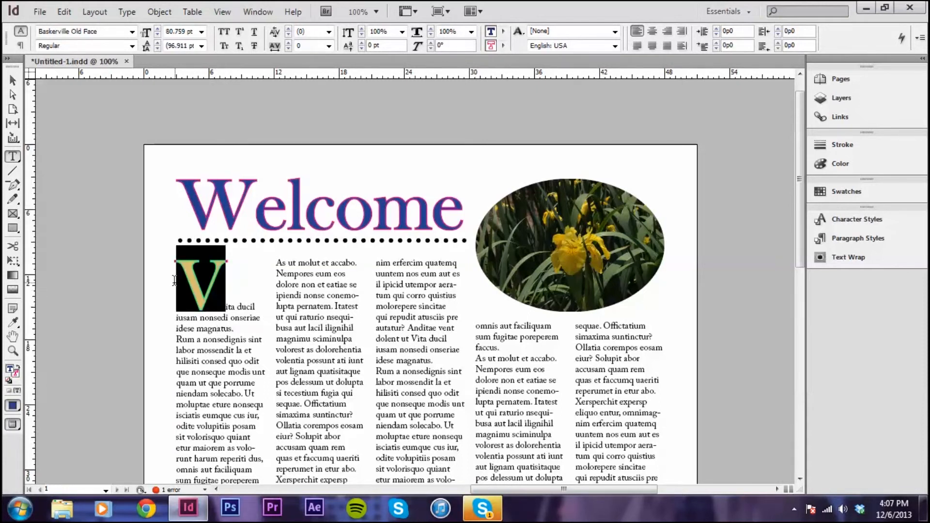
left_click(201, 32)
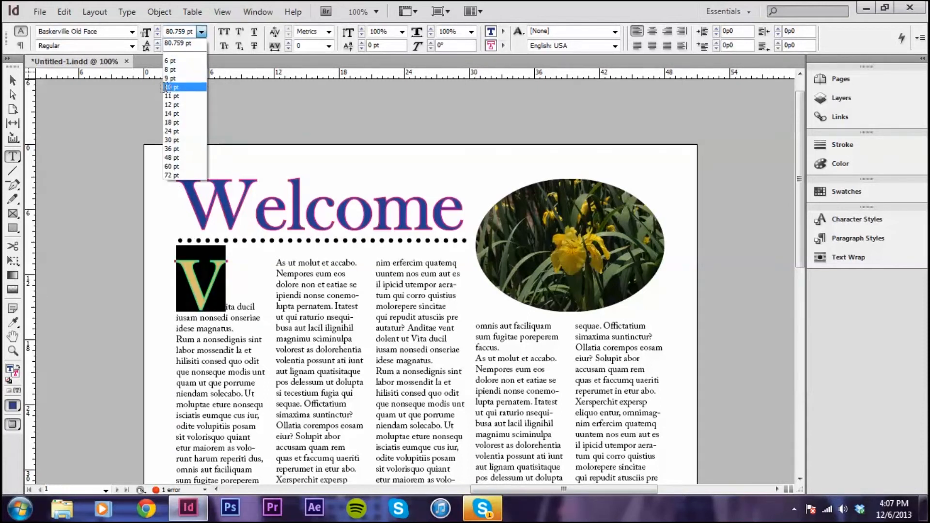
left_click(172, 65)
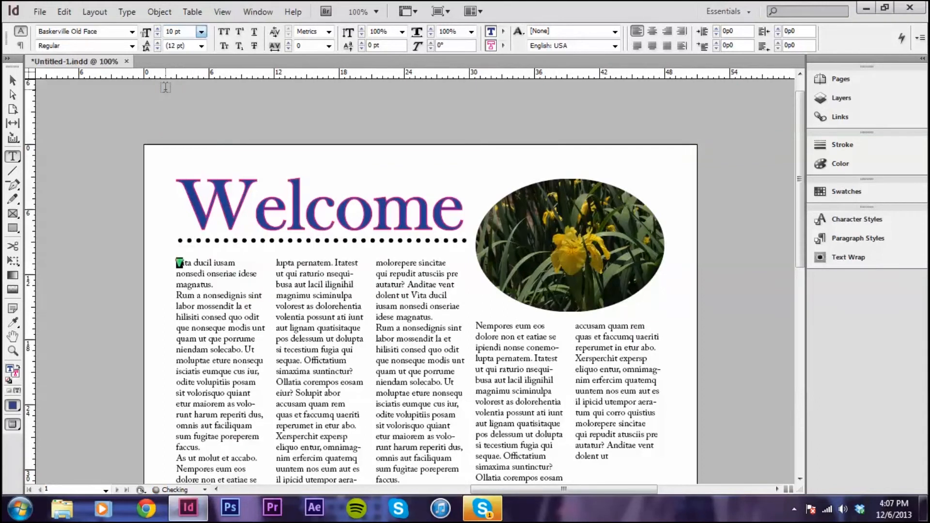
Reapply a four-line drop cap to the recoloured V and deselect the text frame
left_click(20, 45)
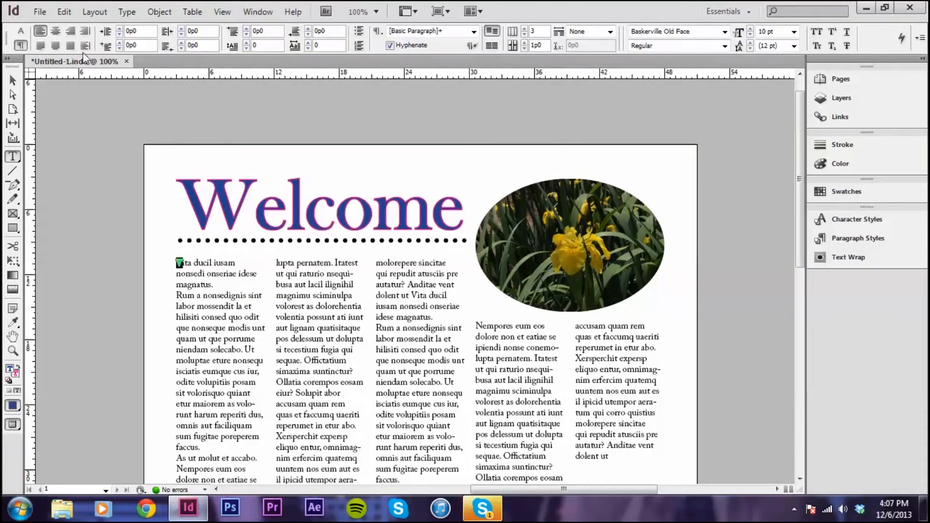
left_click(246, 42)
left_click(248, 43)
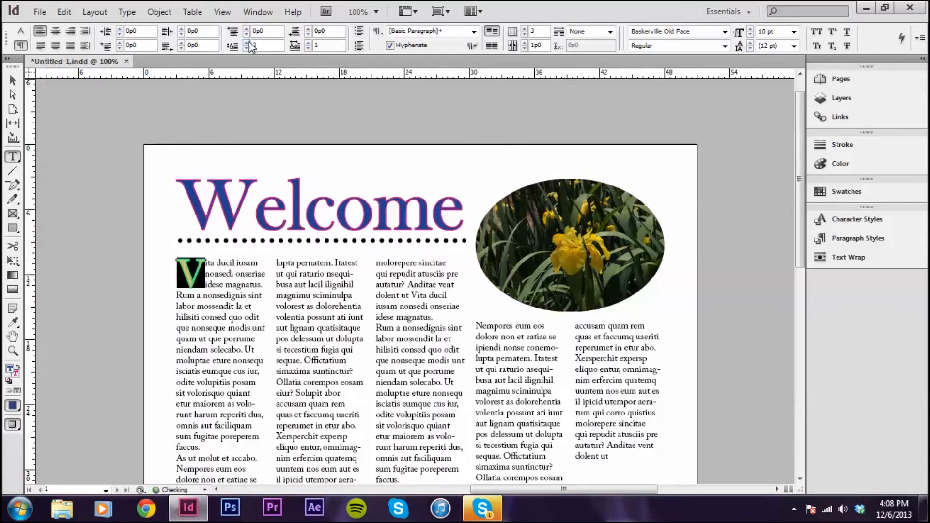
key("Escape")
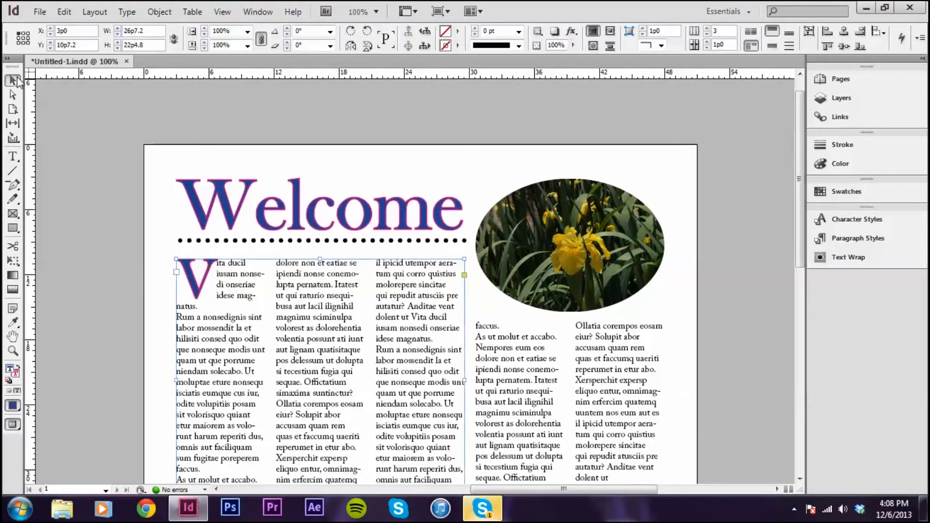
left_click(484, 155)
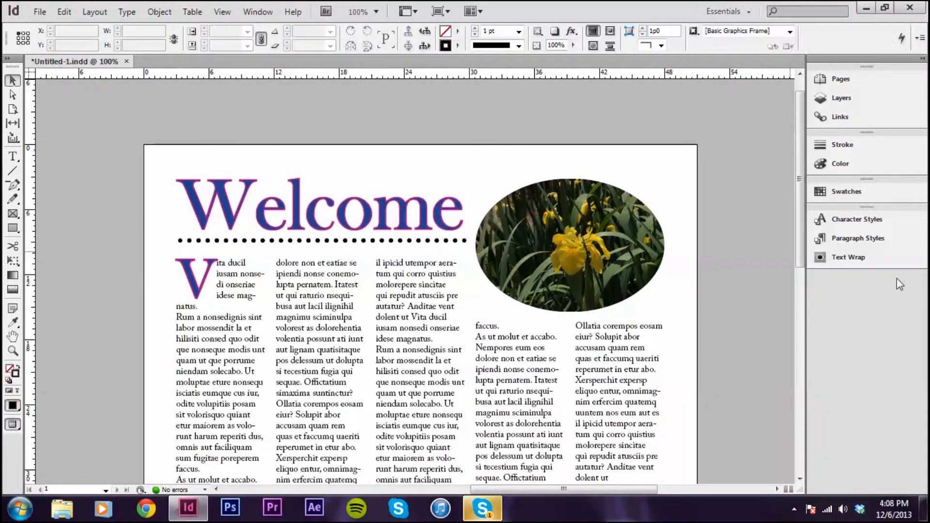
Outline the elliptical flower photo with a black stroke, trying 4 pt and settling on 3 pt
scroll(685, 315, "down", 3)
scroll(684, 315, "up", 3)
scroll(471, 284, "down", 1)
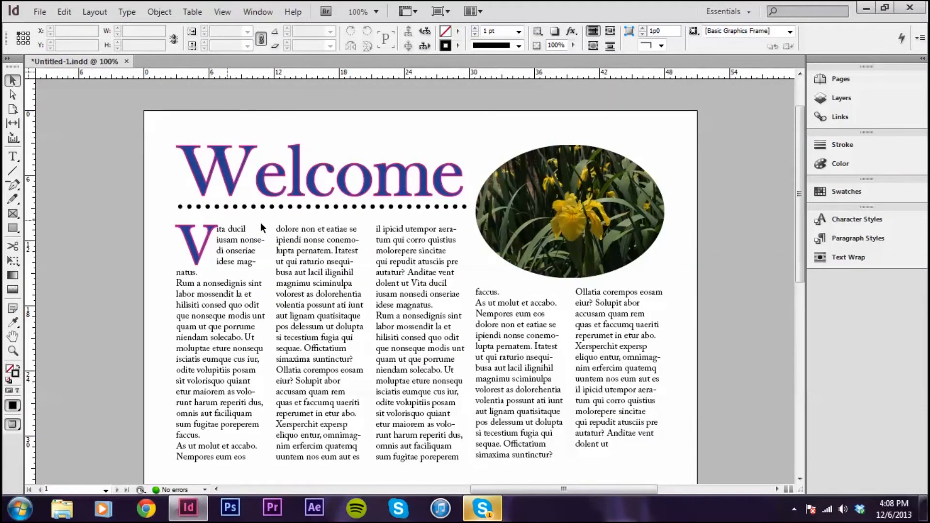
left_click(541, 169)
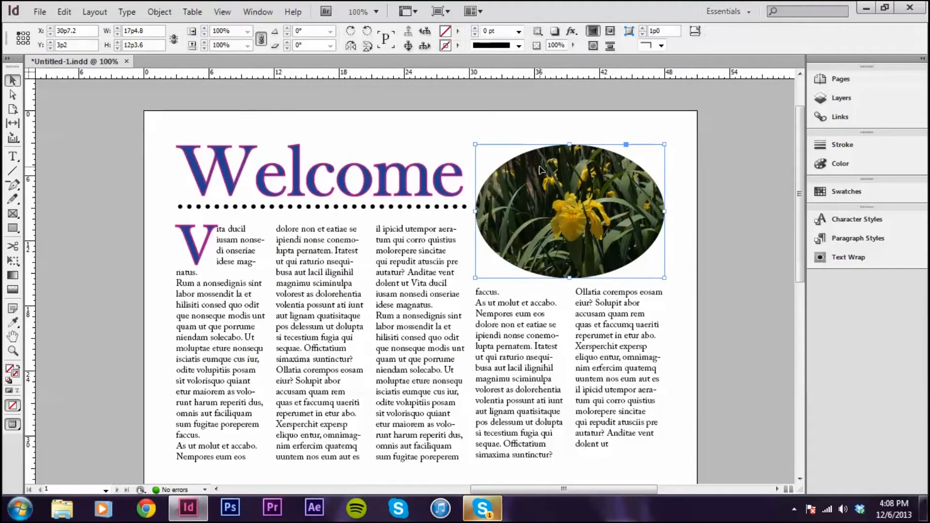
left_click(458, 46)
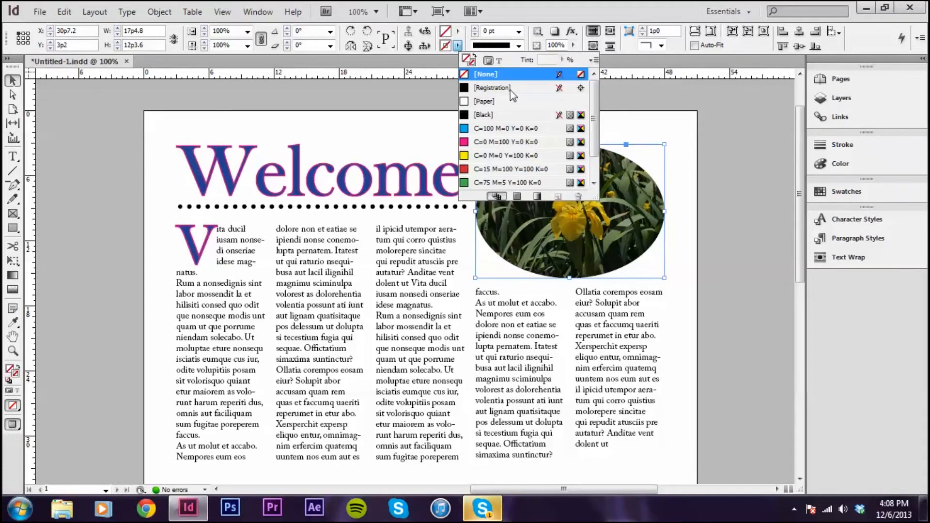
left_click(515, 114)
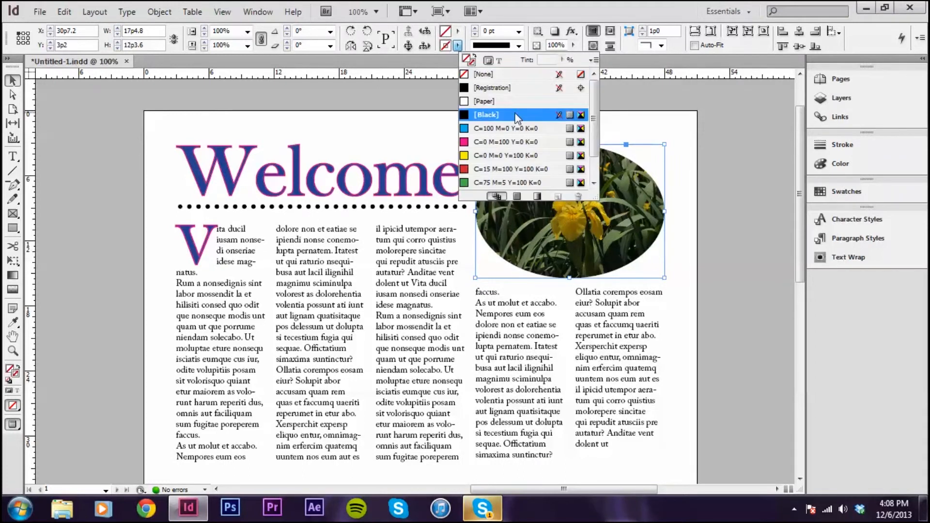
left_click(671, 119)
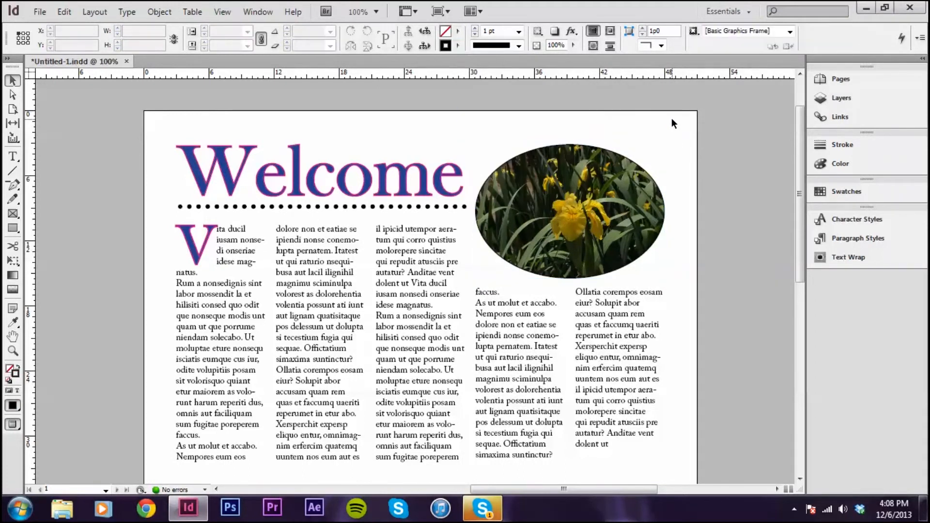
left_click(519, 31)
left_click(498, 103)
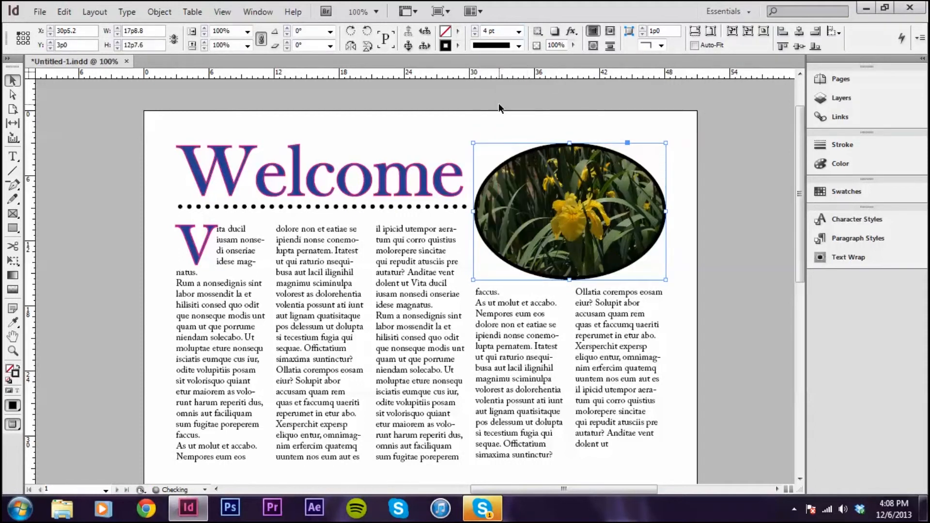
left_click(519, 31)
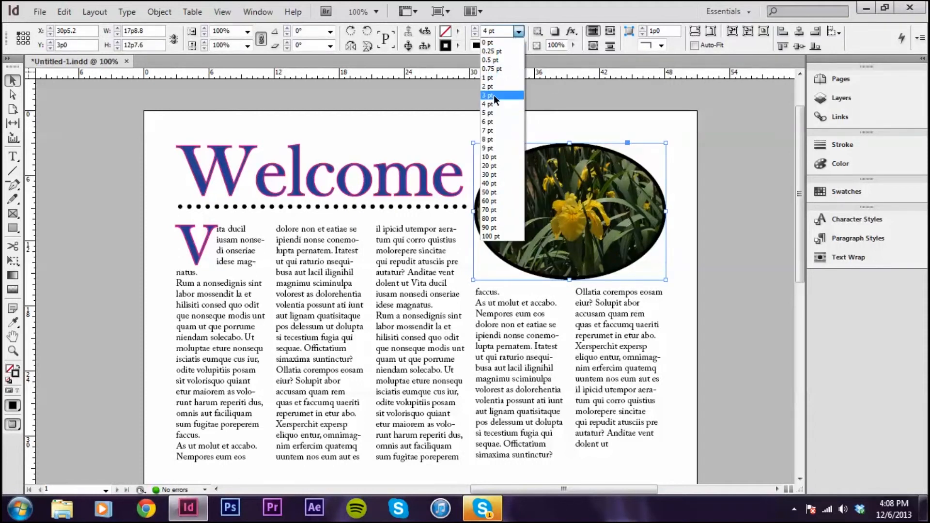
left_click(493, 97)
left_click(449, 145)
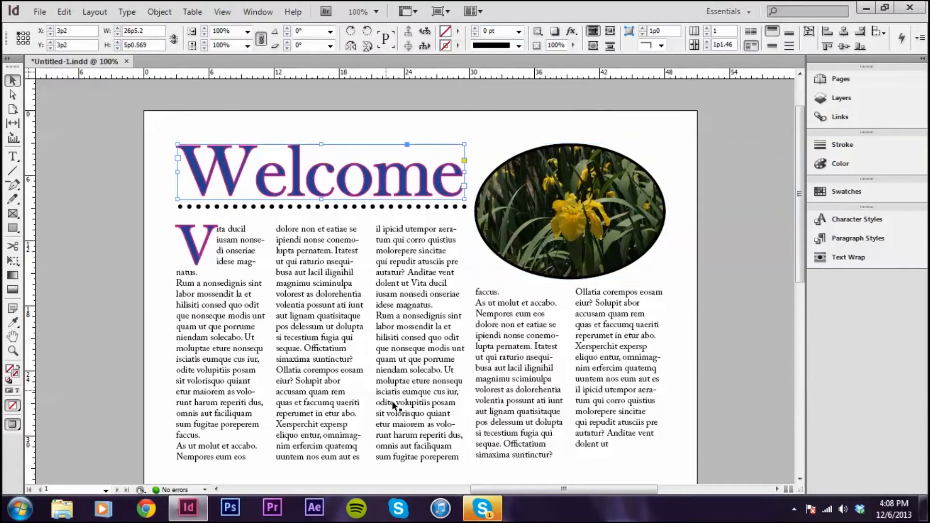
Extend the three-column body text frame downward to a height of about 33p3.6
left_click(719, 283)
scroll(716, 284, "down", 3)
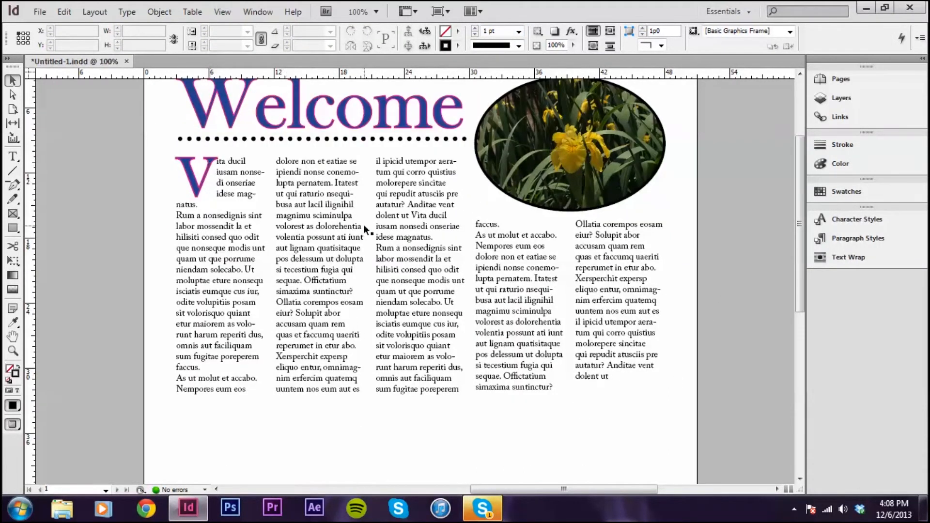
left_click(386, 286)
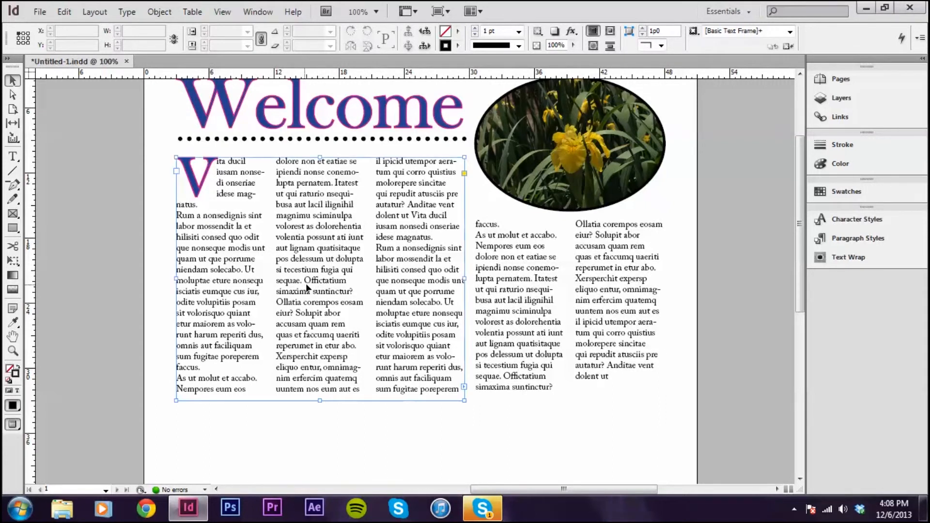
scroll(385, 287, "down", 3)
left_click_drag(319, 333, 327, 451)
scroll(496, 313, "down", 2)
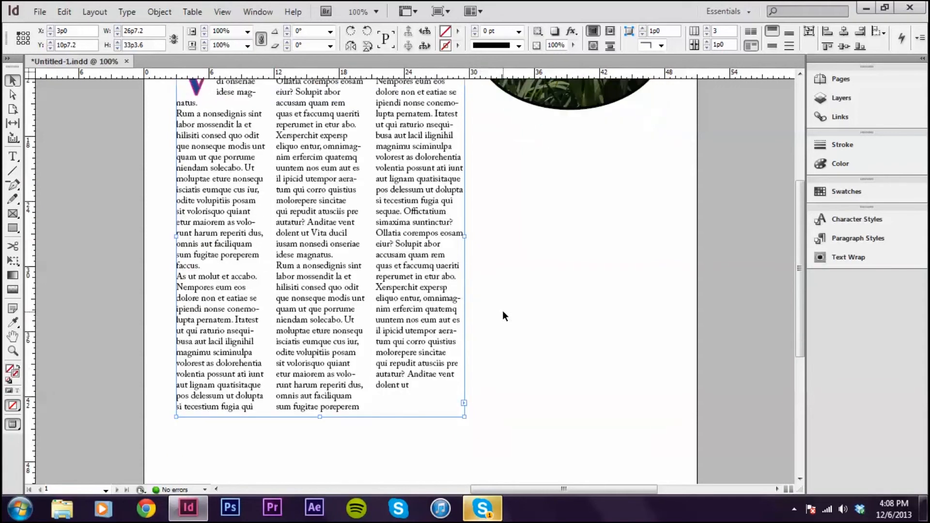
Fill the rest of the three-column body frame and its threaded two-column frame with placeholder text
double_click(419, 377)
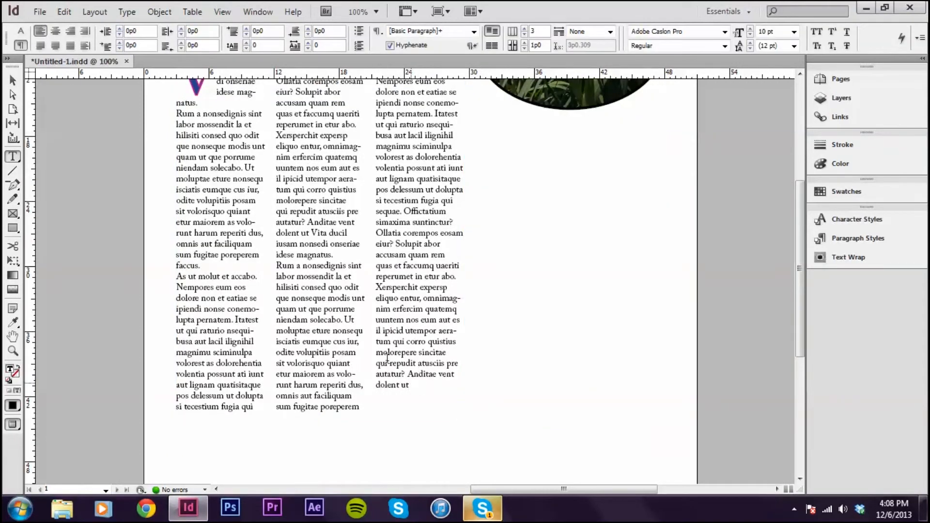
left_click(138, 12)
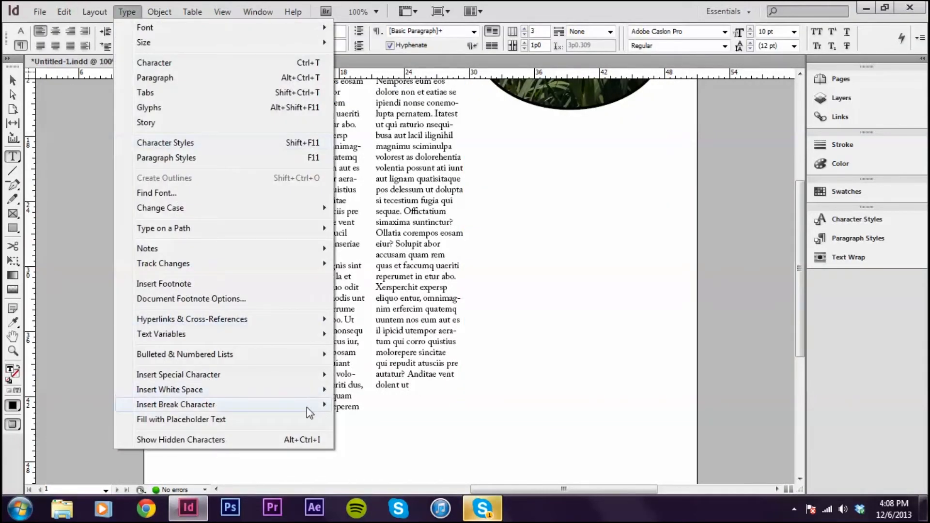
left_click(307, 418)
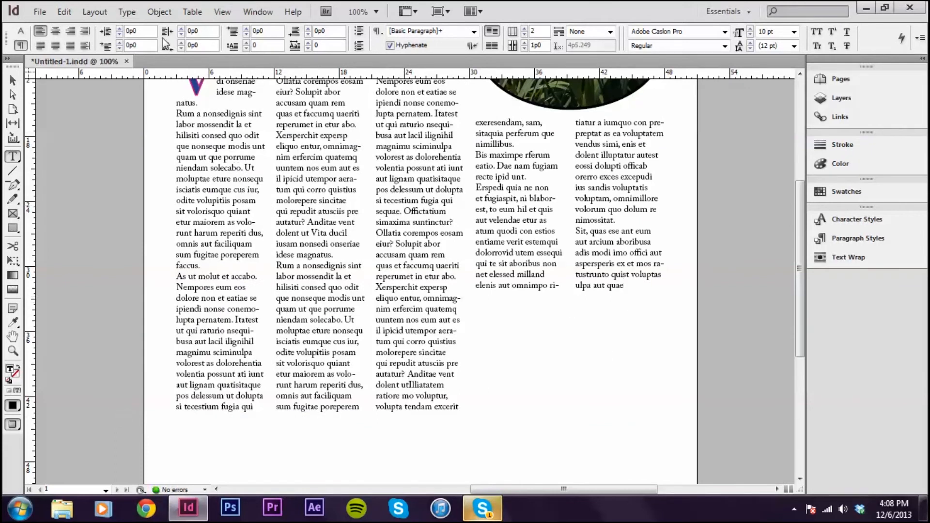
left_click(138, 12)
left_click(264, 419)
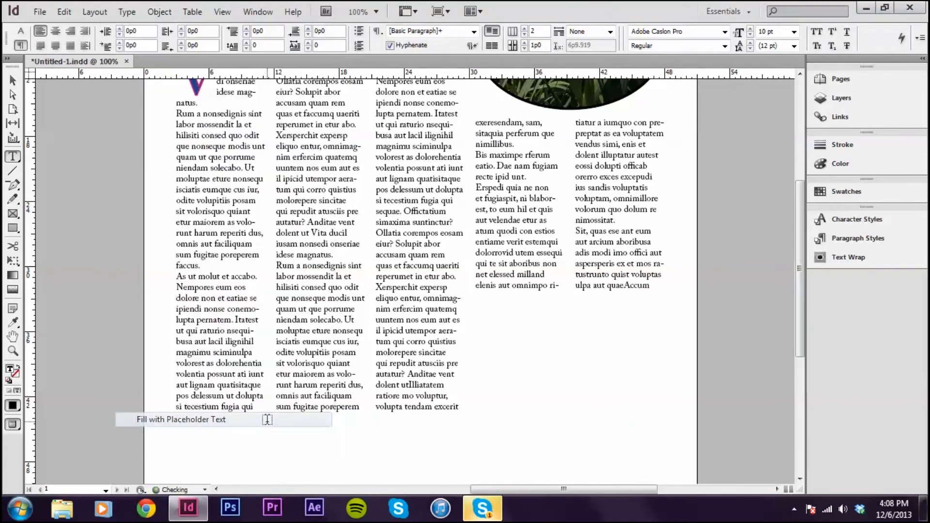
Extend the two-column text frame under the photo downward to a height of 27p6 and fill it with placeholder text
left_click(12, 81)
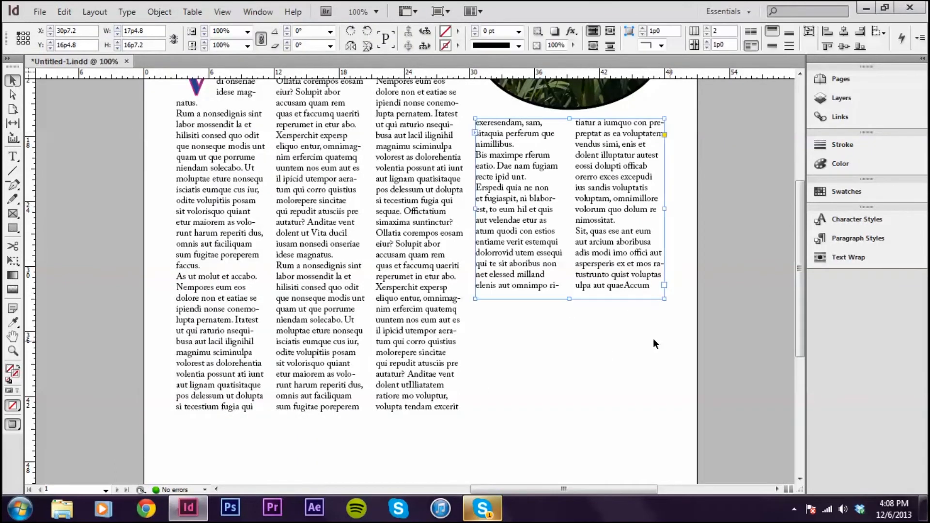
left_click_drag(571, 299, 596, 417)
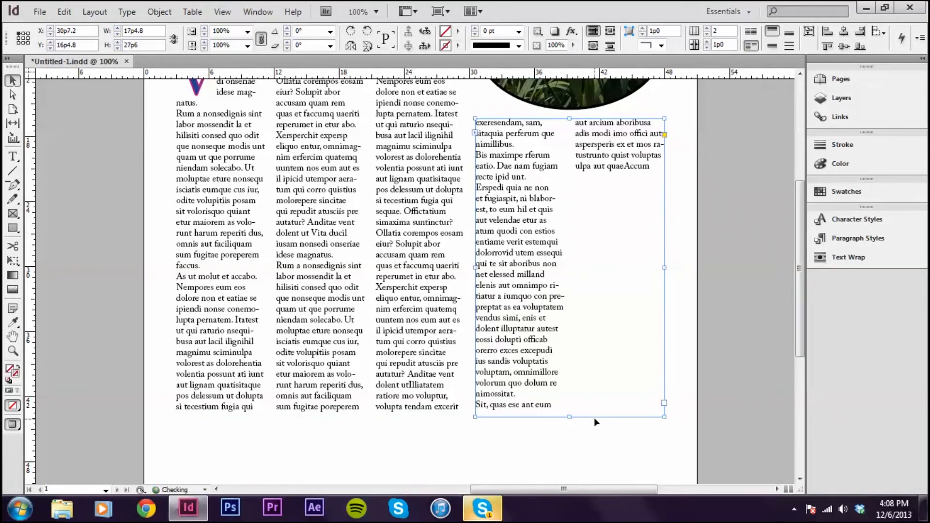
left_click(127, 12)
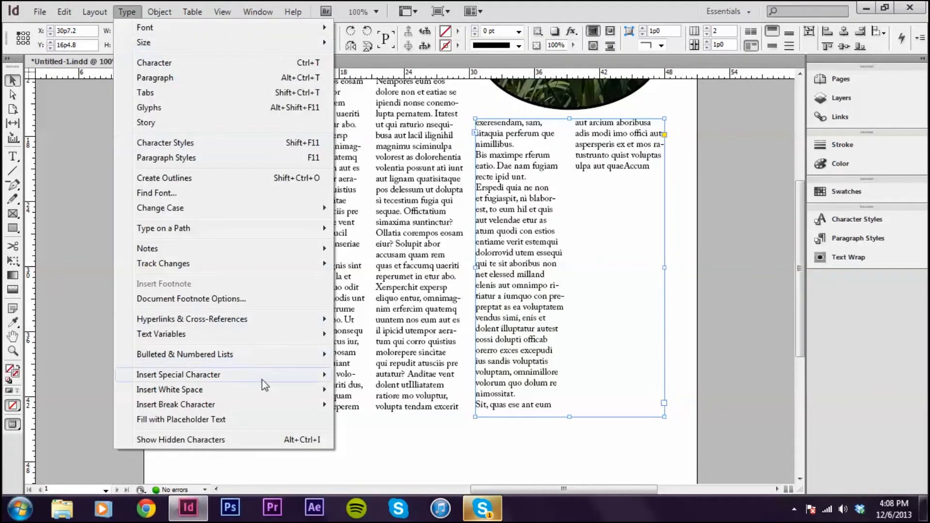
left_click(255, 419)
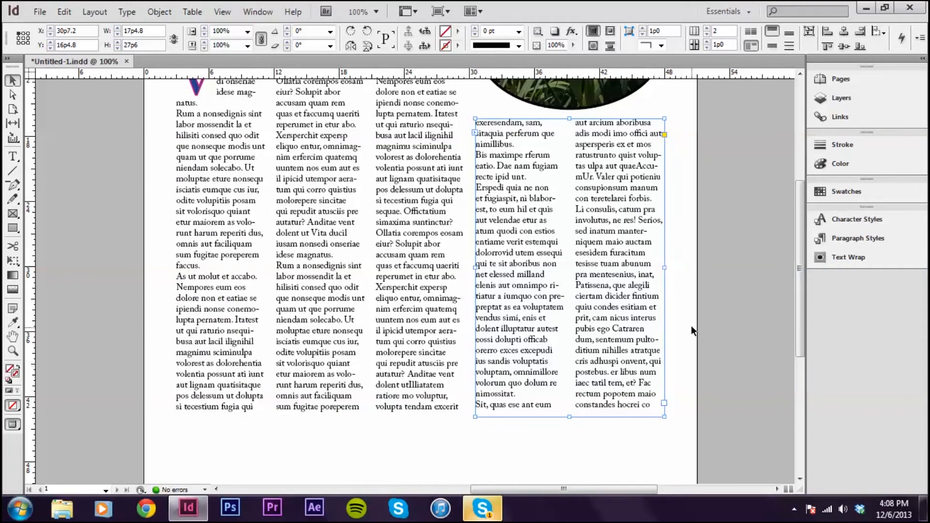
left_click(754, 326)
View the page at 75% and switch from preview to the normal display with guides and frame edges
key("ctrl+minus")
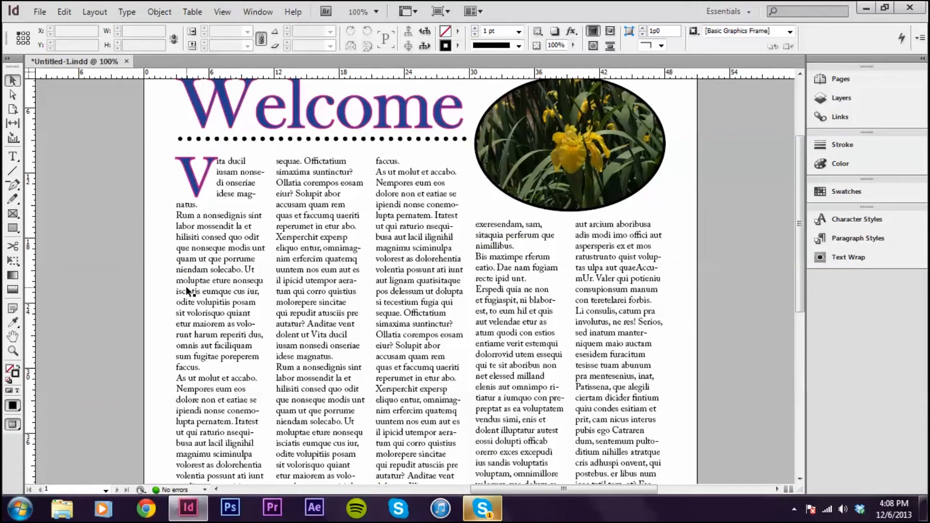
scroll(186, 291, "down", 1)
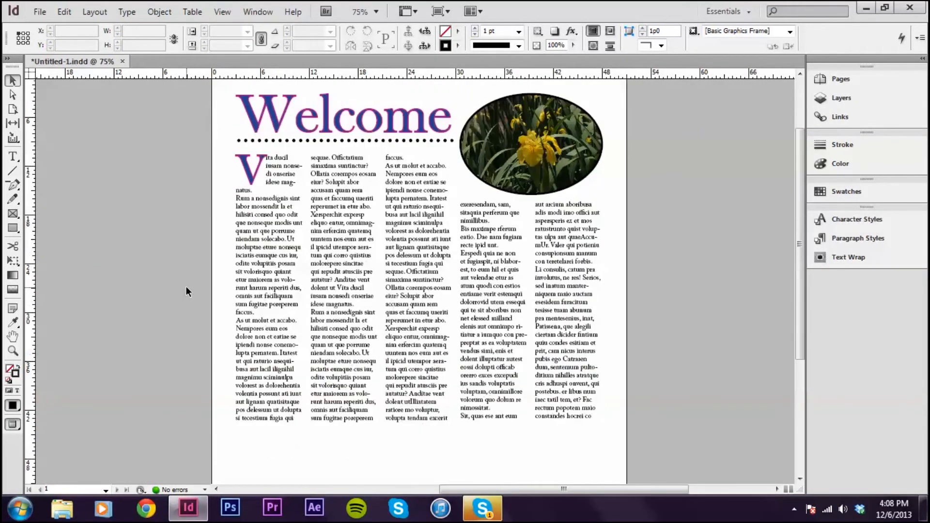
scroll(186, 291, "down", 1)
scroll(186, 290, "up", 2)
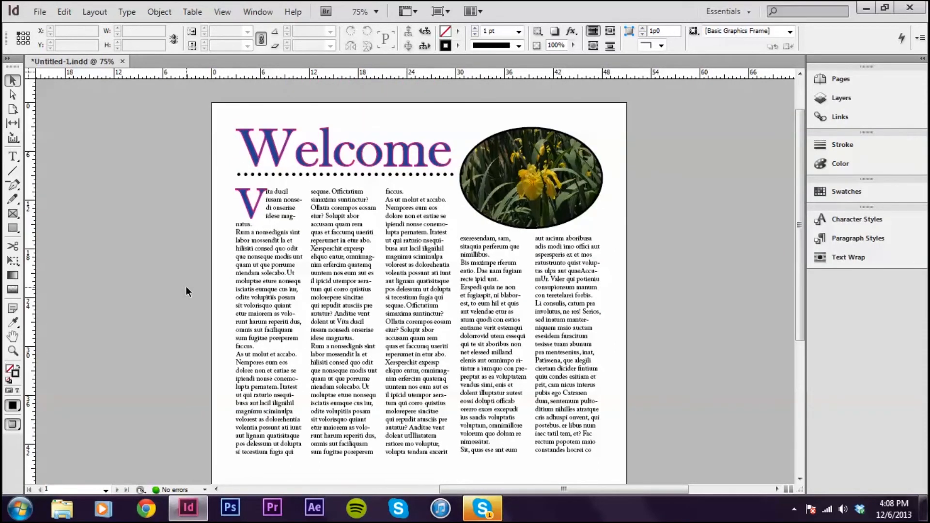
scroll(186, 288, "down", 1)
key("w")
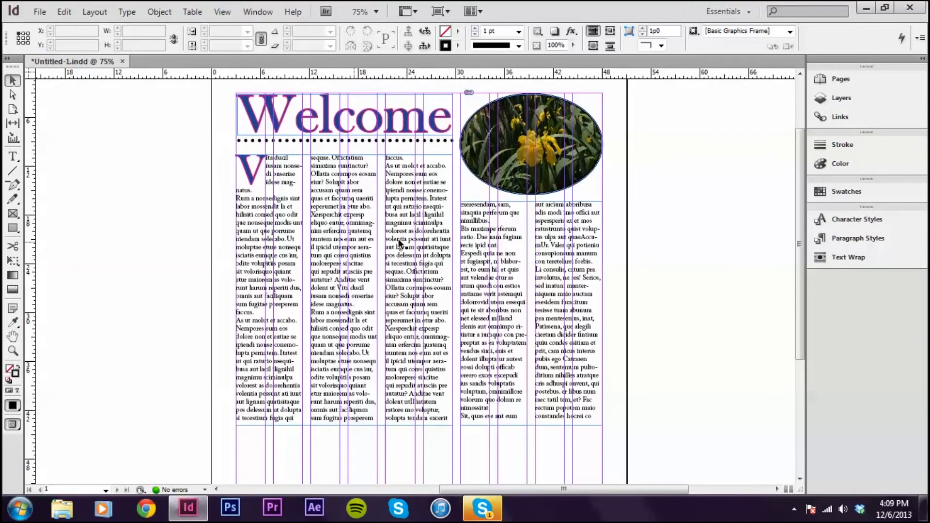
Nudge the two-column text frame down away from the flower photo to a Y position of 18p0.8
left_click(471, 224)
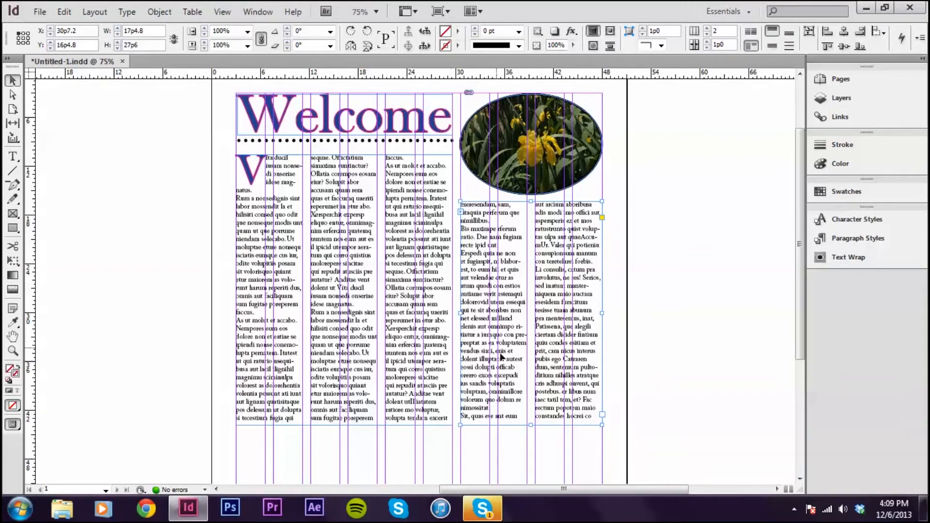
key("Down")
key("Down")
key("Down")
key("Down")
key("Down")
key("Down")
key("Down")
key("Down")
key("Down")
key("Down")
key("Down")
key("Down")
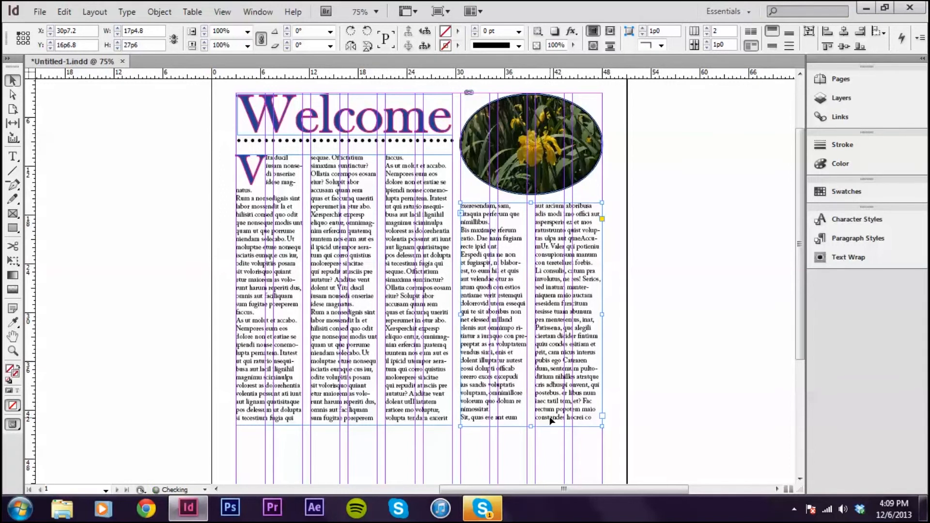
key("Down")
key("Down")
key("Down")
key("Down")
key("Down")
key("Down")
key("Down")
key("Down")
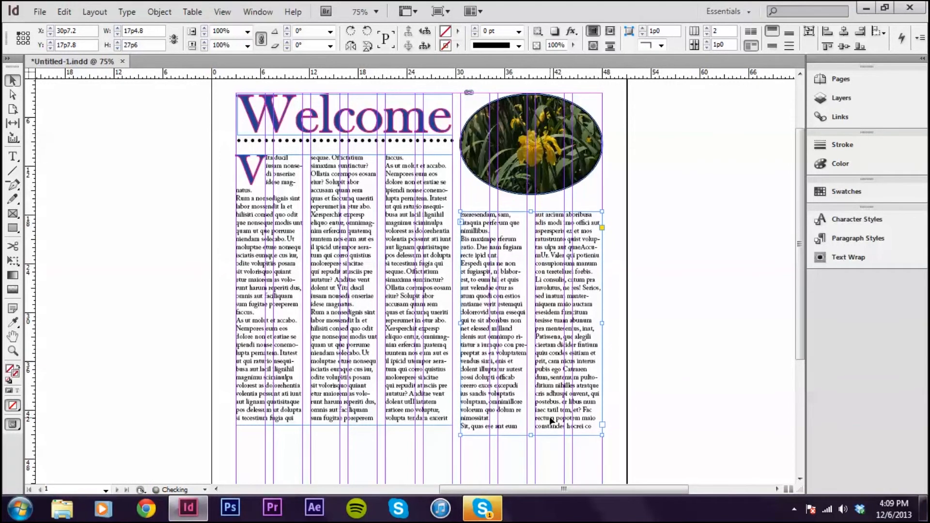
left_click(640, 330)
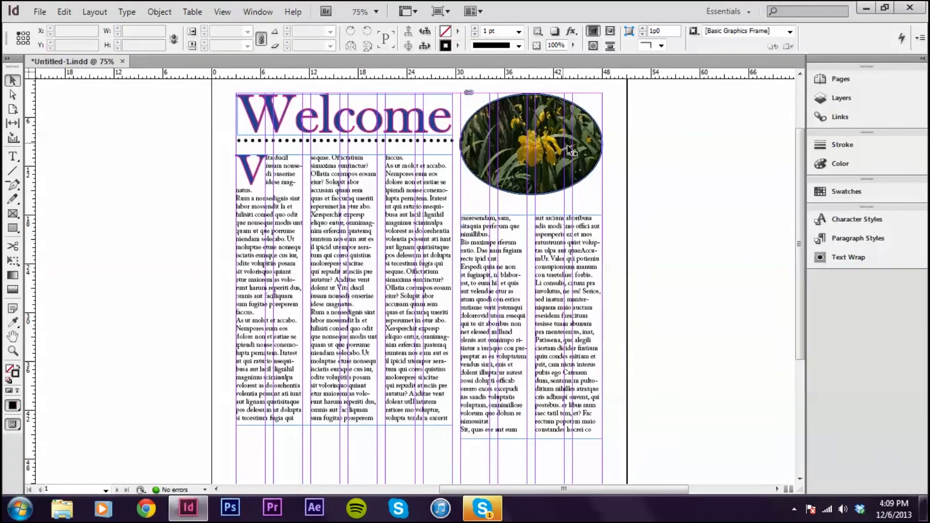
Shift the two-column text frame slightly to about X 30p6.7, Y 18p0
left_click_drag(674, 285, 593, 225)
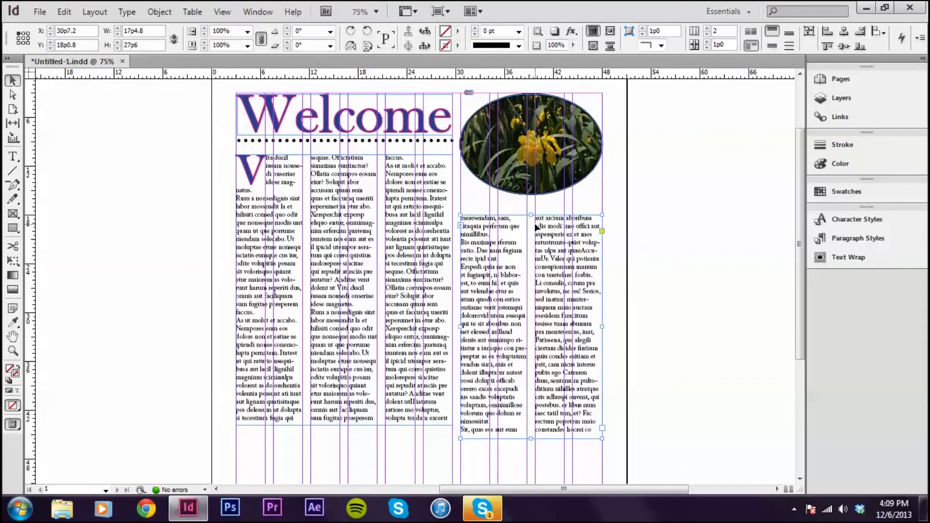
left_click_drag(680, 319, 309, 221)
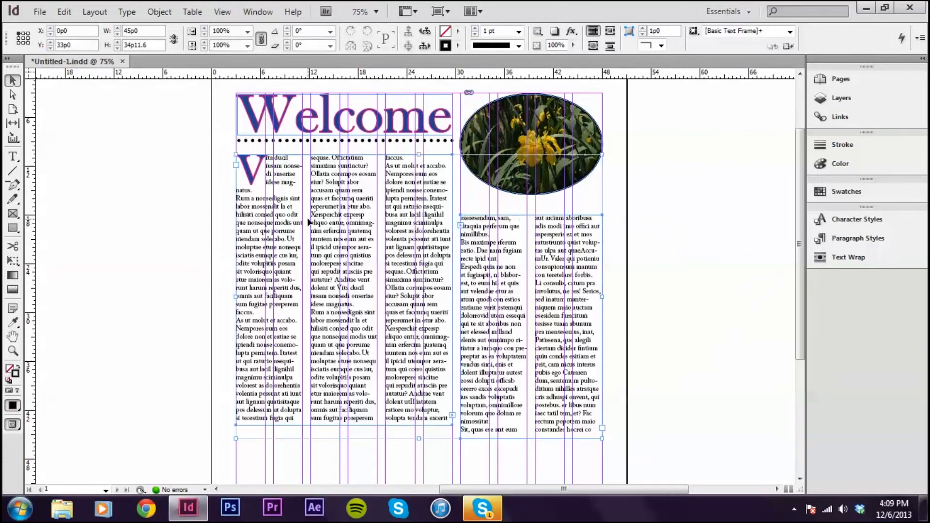
left_click(678, 232)
left_click(537, 226)
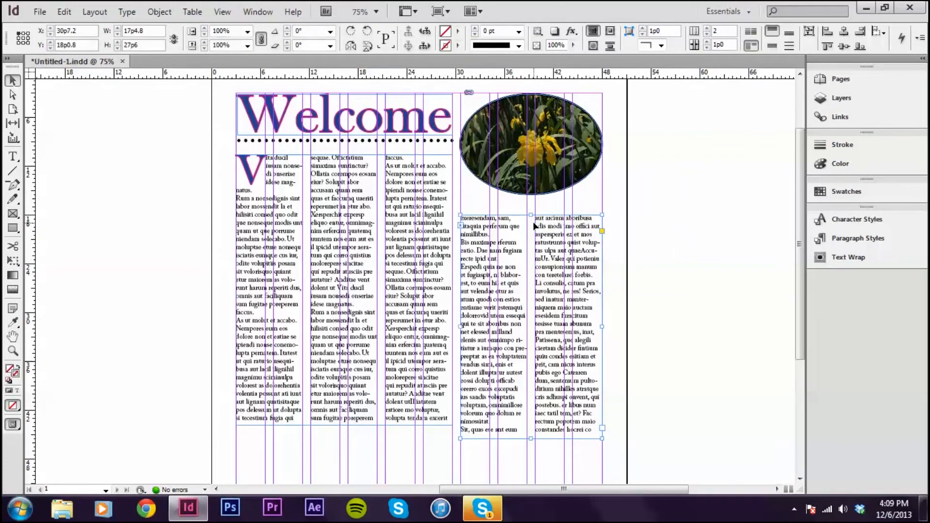
left_click_drag(532, 233, 533, 234)
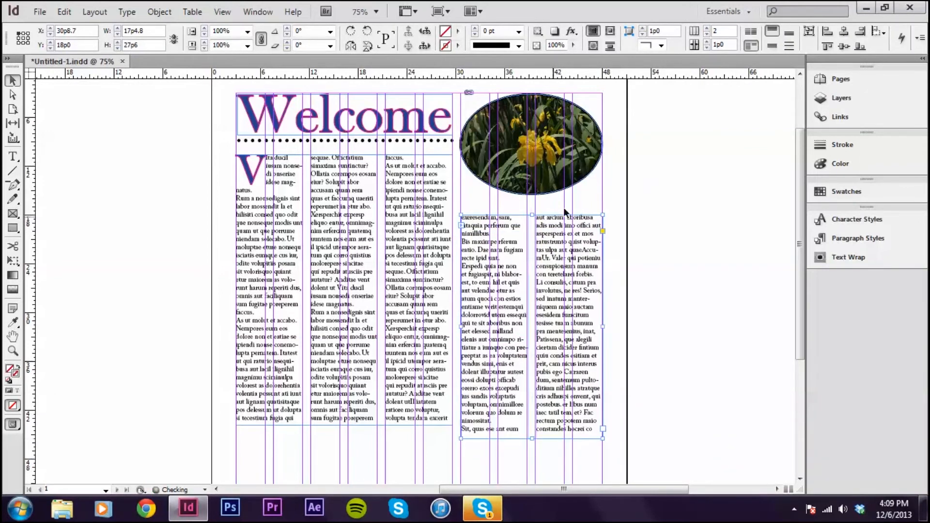
left_click(646, 182)
Extend the three-column text frame downward until its lower edge aligns with that of the two-column frame
left_click(438, 302)
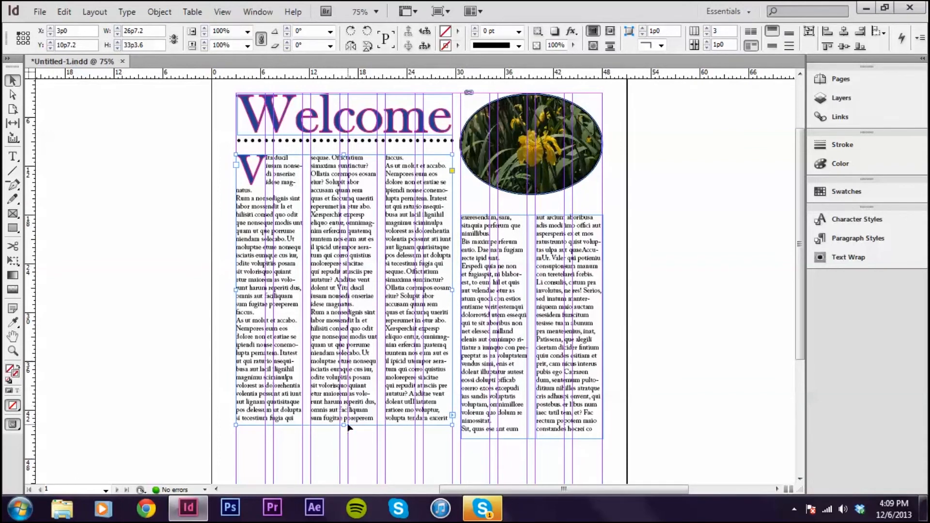
left_click(190, 210)
left_click(396, 287)
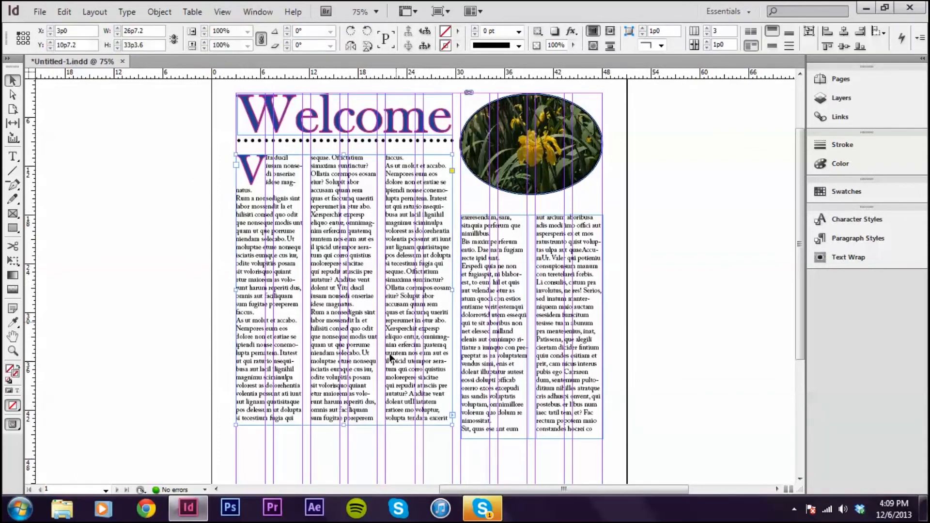
left_click_drag(342, 426, 344, 439)
left_click(649, 359)
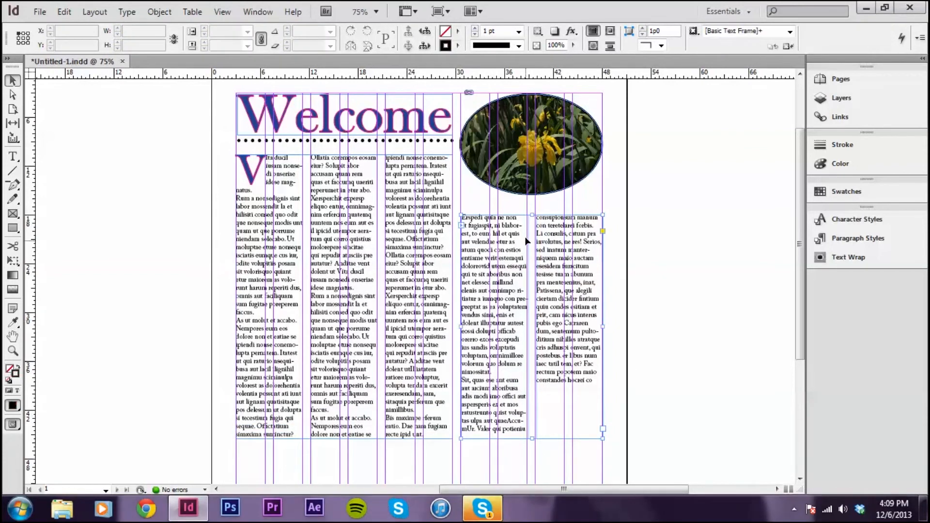
Lower the upper edge of the two-column text frame to about Y 21p6, making the frame 24p0 high
left_click(527, 238)
left_click_drag(531, 215, 532, 233)
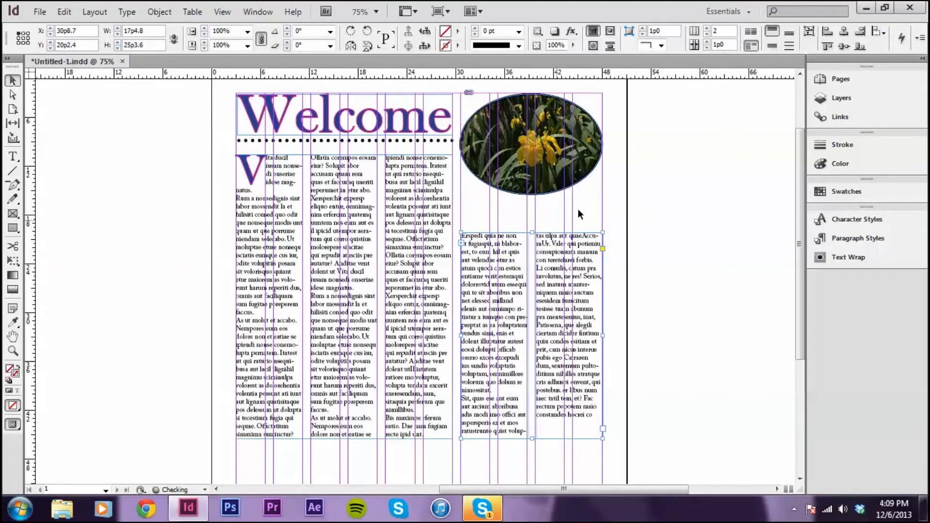
left_click(641, 196)
left_click(545, 249)
left_click_drag(532, 233, 532, 244)
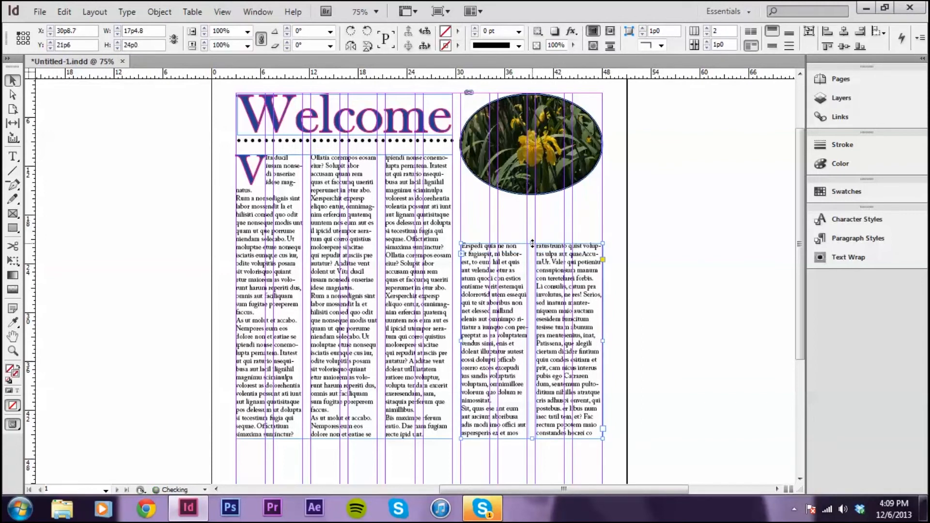
left_click(637, 207)
Draw a text frame about 17p4.8 by 3p0.1 between the flower photo and the two-column text, and enter the caption "Flower"
left_click(13, 157)
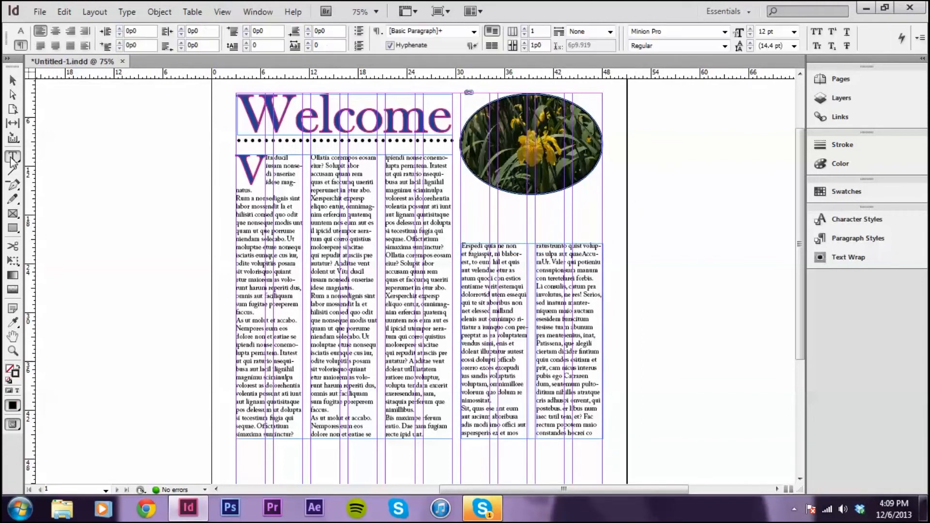
left_click_drag(461, 195, 564, 222)
left_click(13, 80)
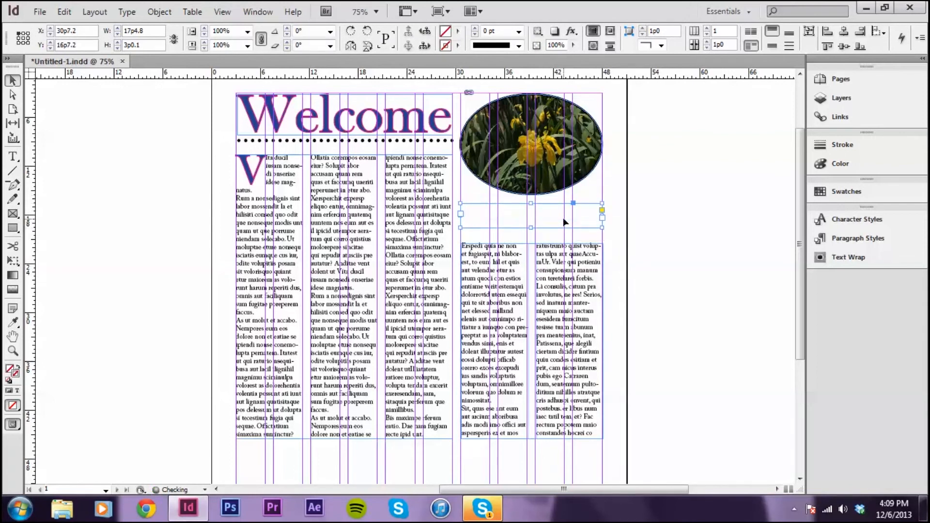
double_click(546, 218)
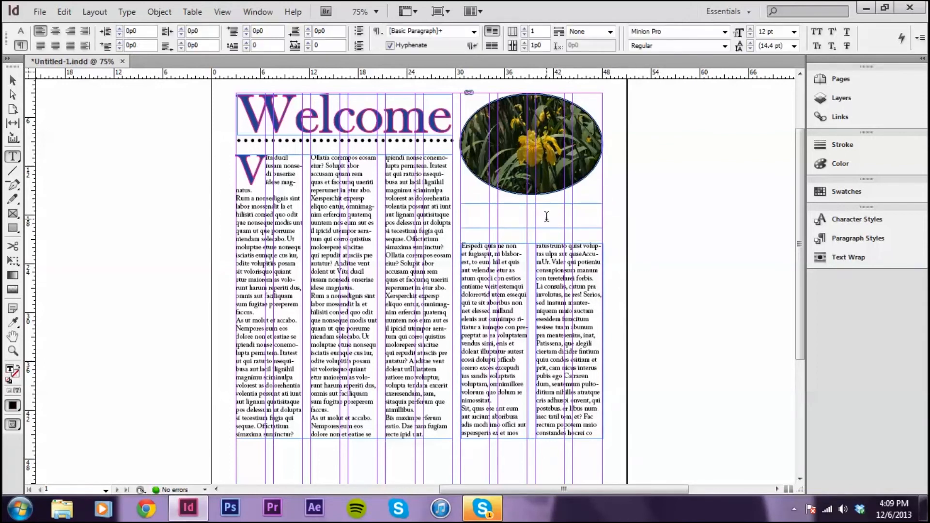
type("Flower")
left_click(11, 83)
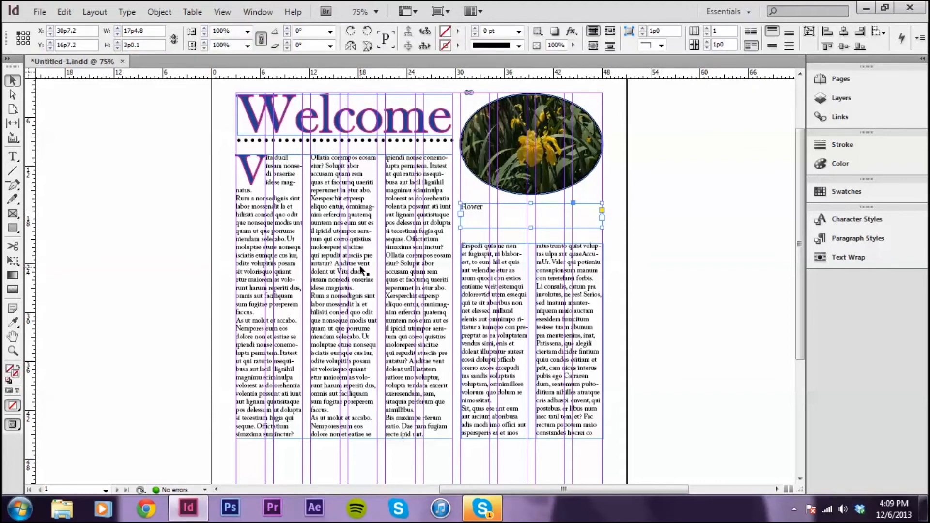
Set the font of the "Flower" caption to Adobe Caslon Pro
key("t")
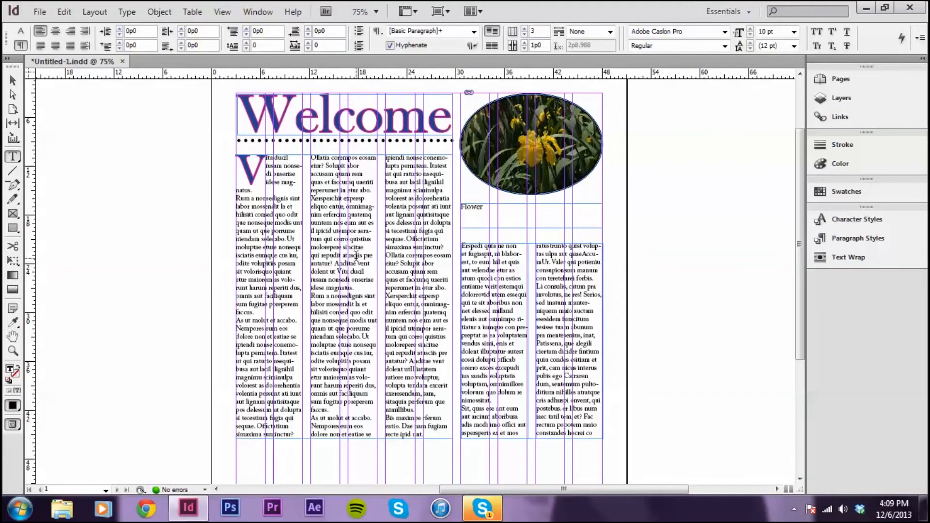
left_click(21, 31)
left_click(472, 209)
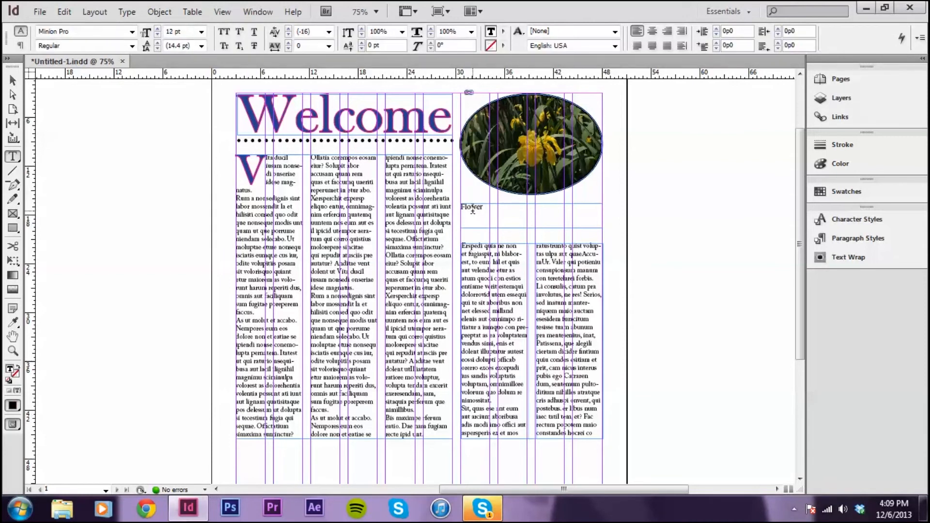
left_click(132, 32)
left_click(86, 22)
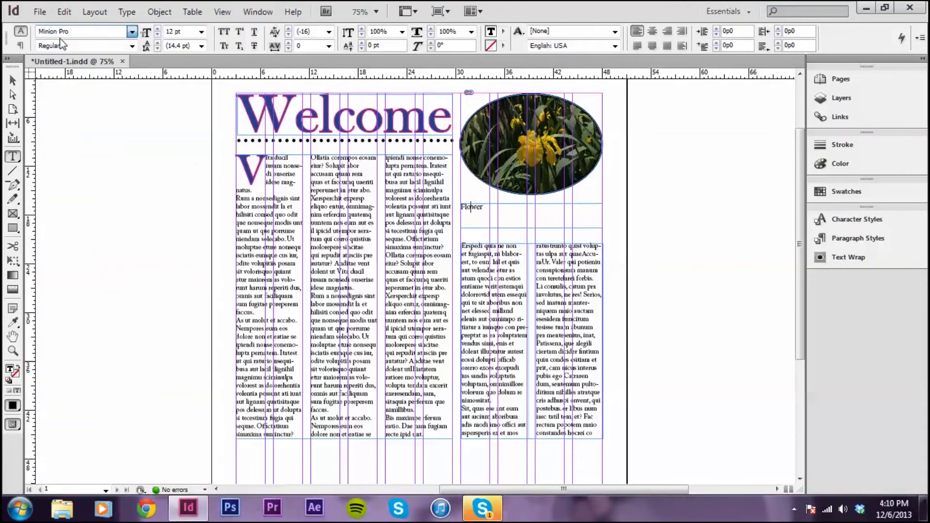
double_click(467, 220)
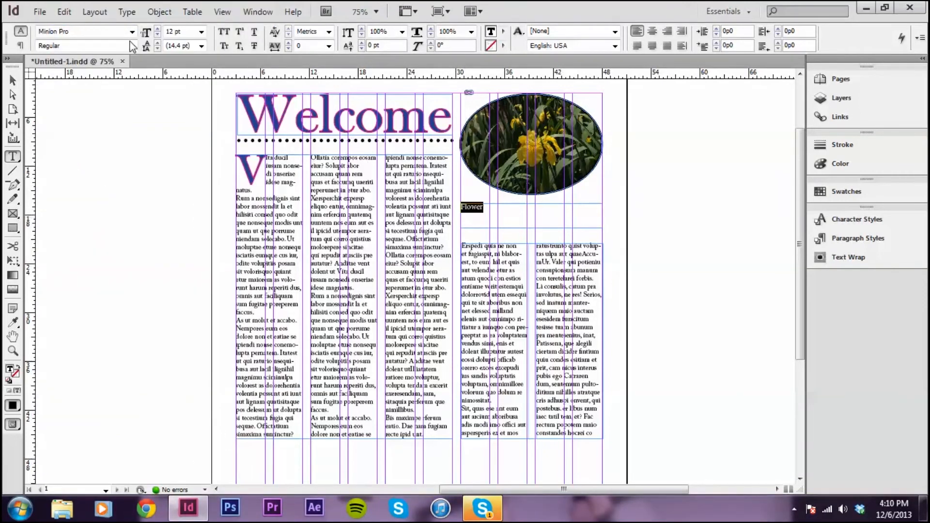
left_click(132, 32)
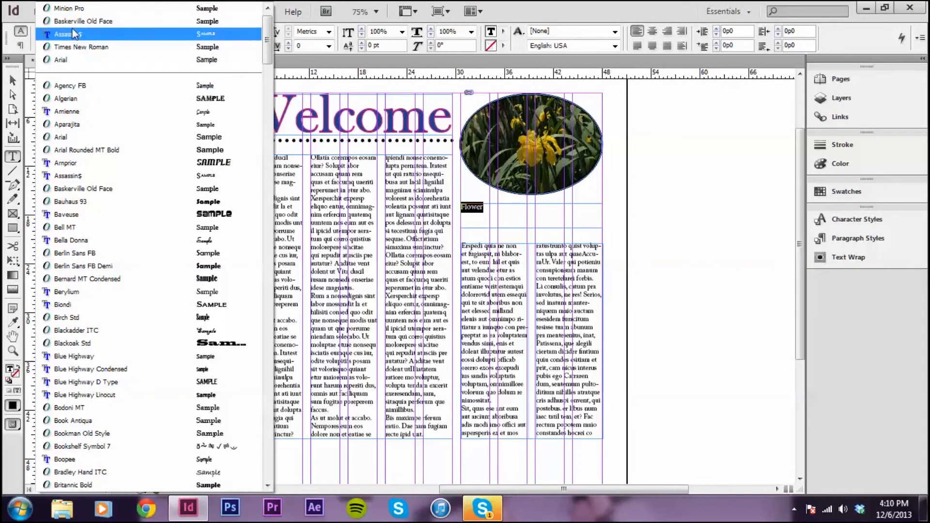
scroll(80, 23, "up", 1)
left_click(85, 12)
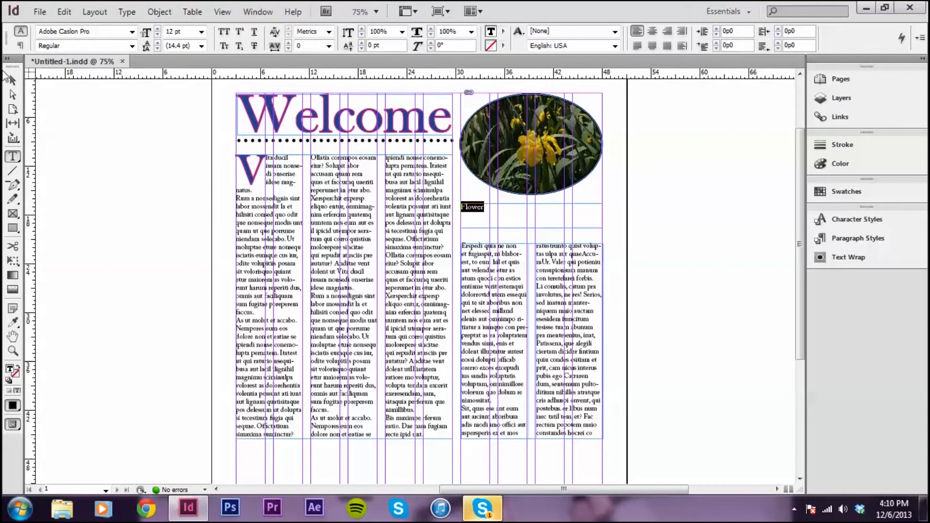
Set the font size of the "Flower" caption to 18 pt
left_click(13, 80)
double_click(542, 212)
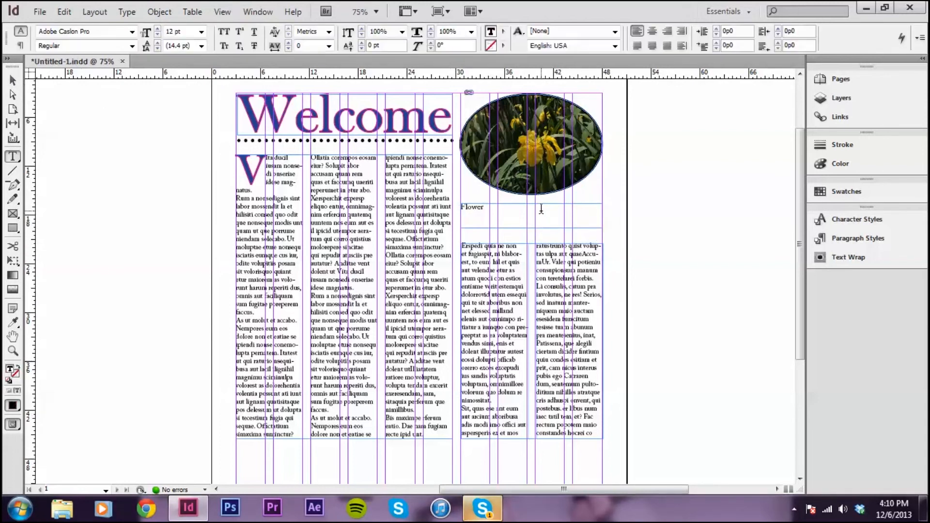
left_click(199, 33)
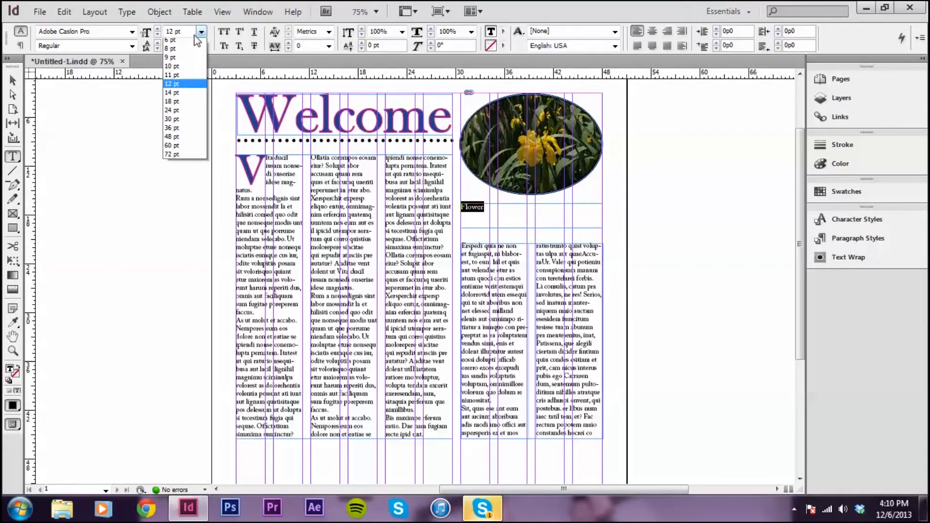
left_click(186, 118)
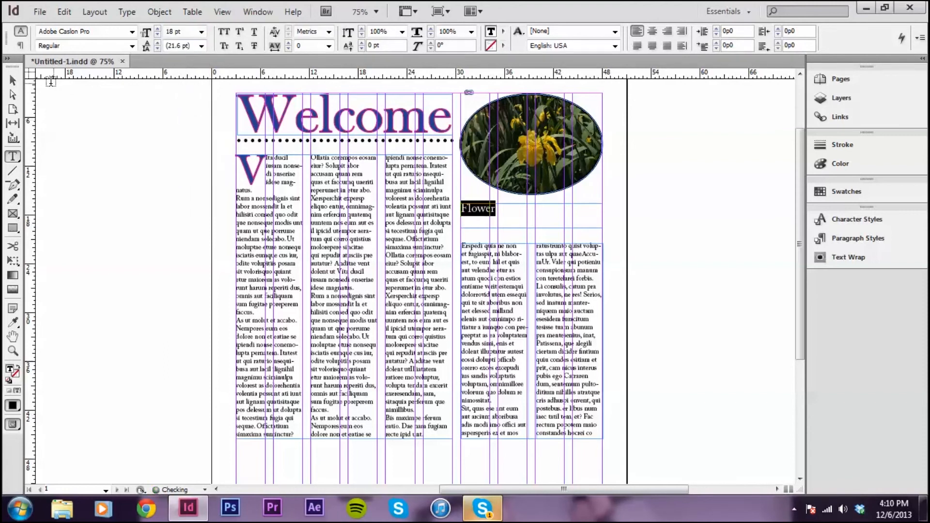
Fit the caption frame to the word "Flower" and center it beneath the oval photo at about X 37p2, Y 16p5
left_click(14, 83)
double_click(602, 227)
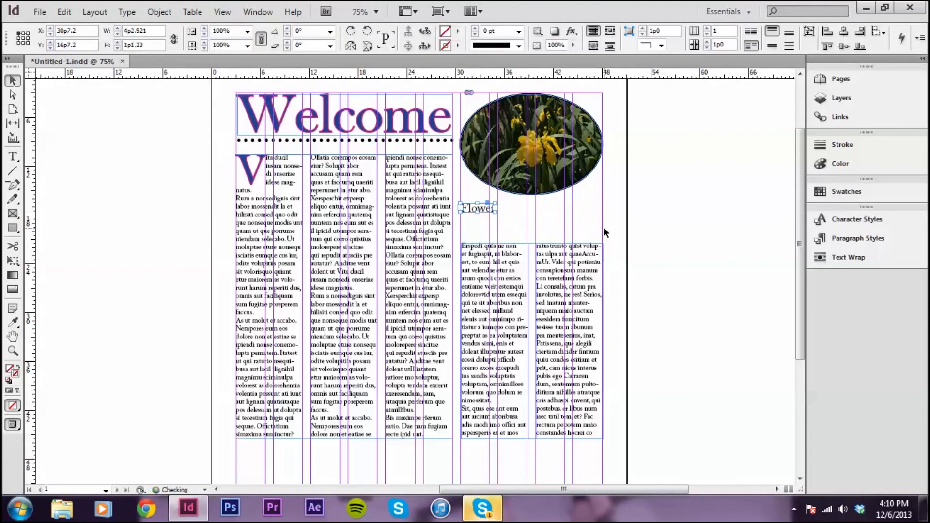
left_click_drag(476, 209, 529, 208)
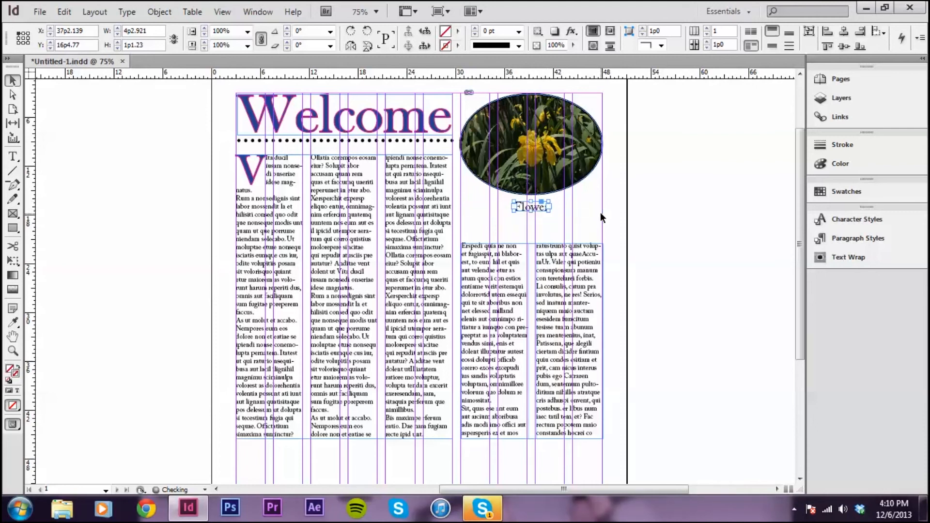
left_click(602, 215)
key("w")
Nudge the two-column text frame upward to Y 20p2, closer to the "Flower" caption
left_click(590, 246)
key("Up")
key("Up")
key("Up")
key("Up")
key("Up")
key("Up")
key("Up")
key("Up")
key("Up")
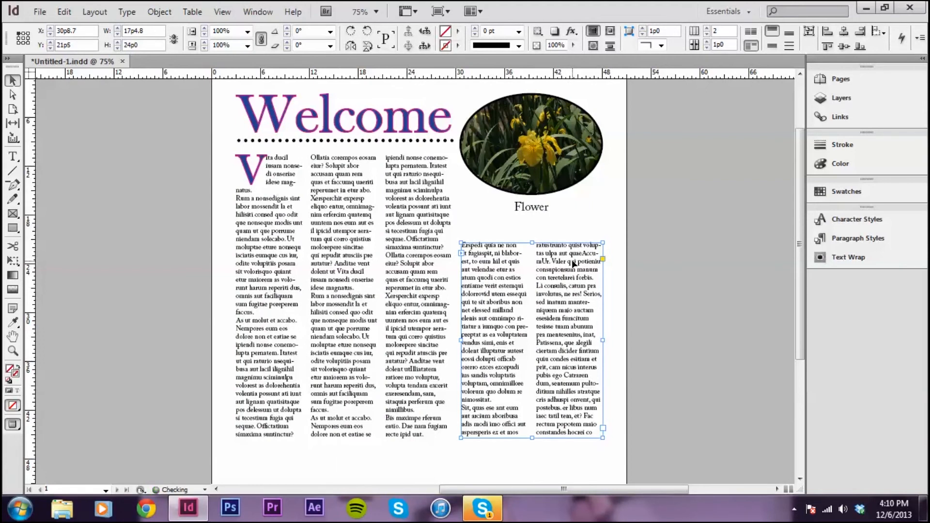
key("Up")
key("Up")
key("Up")
key("Up")
key("Up")
key("Up")
key("Up")
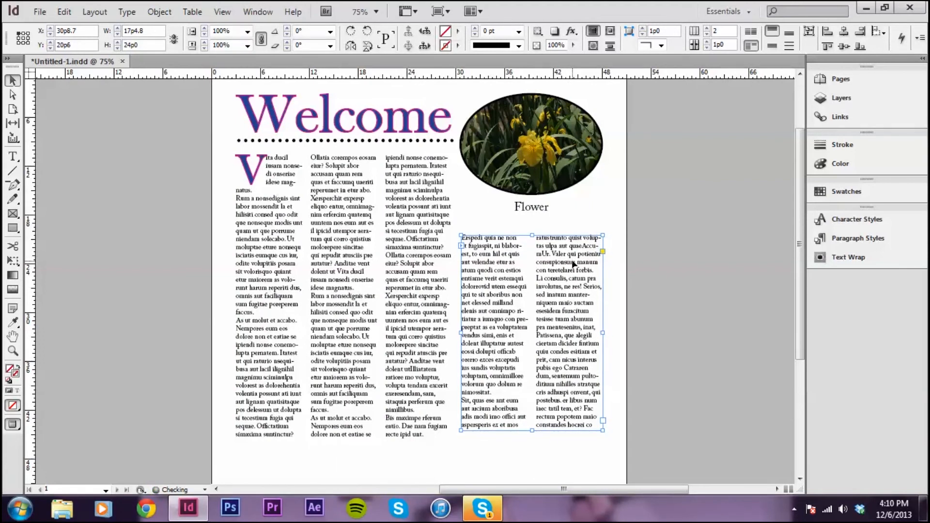
Raise the lower edge of the three-column text frame to align with the two-column frame, making it 33p6.8 high
left_click(402, 322)
key("w")
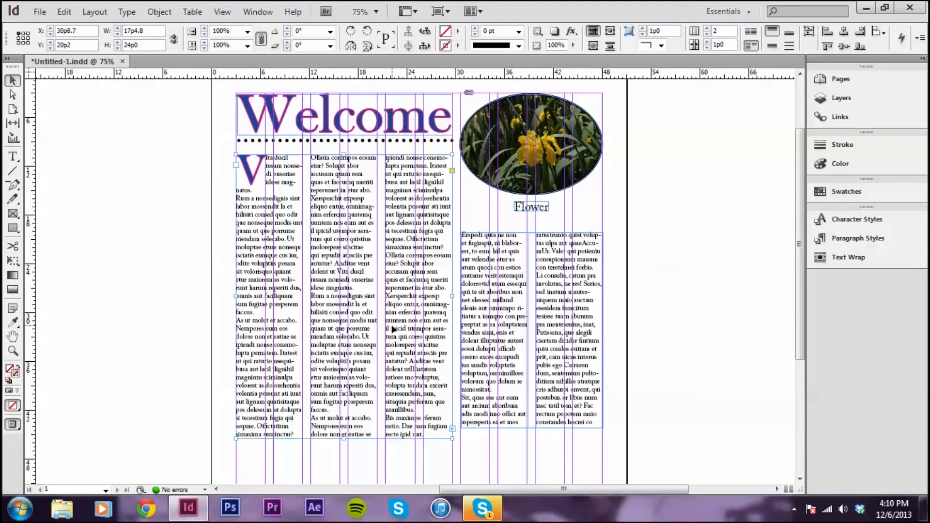
left_click_drag(342, 440, 342, 430)
Extend the two-column and three-column text frames downward until their lower edges align, making the three-column frame 34p10.8 high
left_click(534, 419)
left_click_drag(532, 428, 532, 438)
left_click(374, 419)
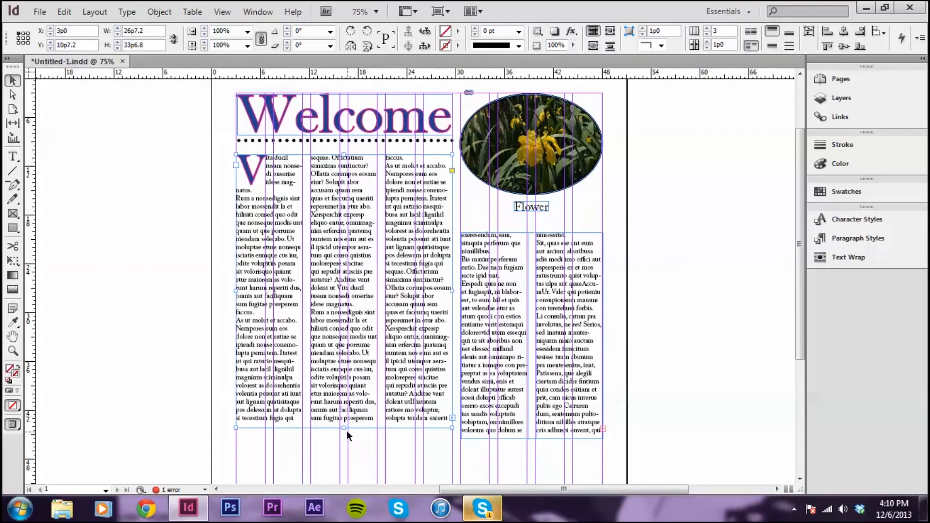
left_click_drag(343, 428, 342, 439)
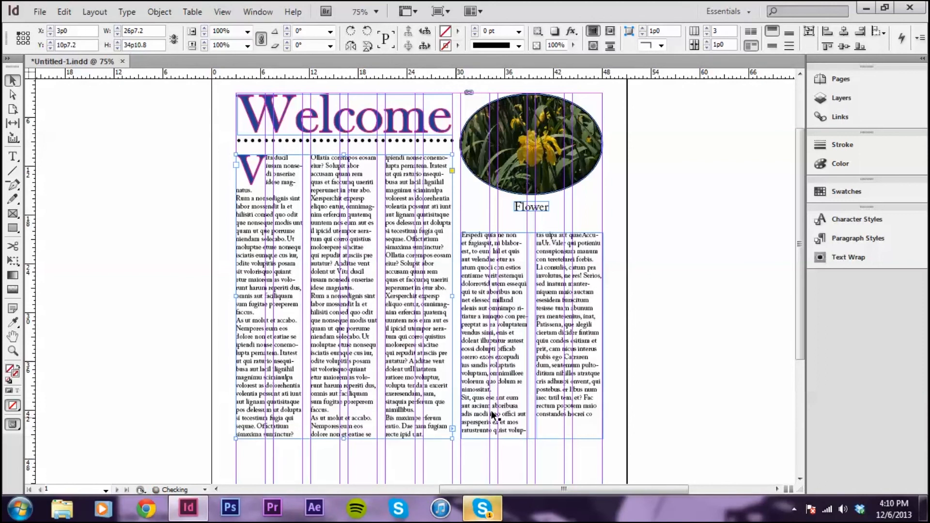
Examine the whole page layout in Preview mode, with guides and frame edges hidden
left_click(704, 321)
key("w")
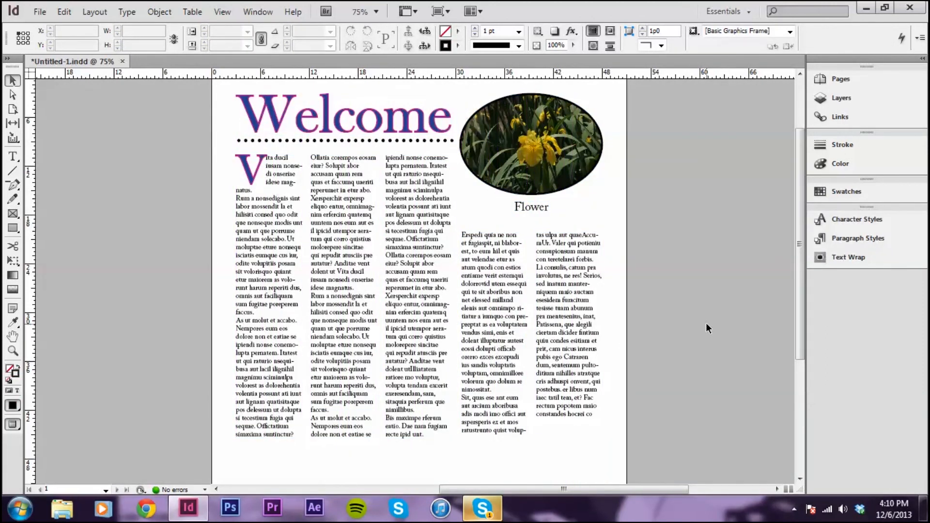
key("w")
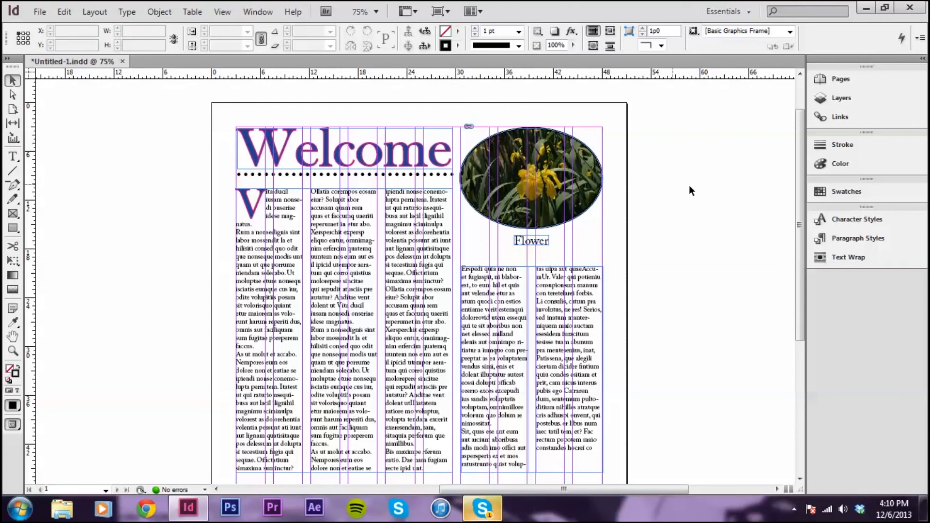
key("w")
scroll(685, 184, "down", 3)
scroll(685, 184, "up", 3)
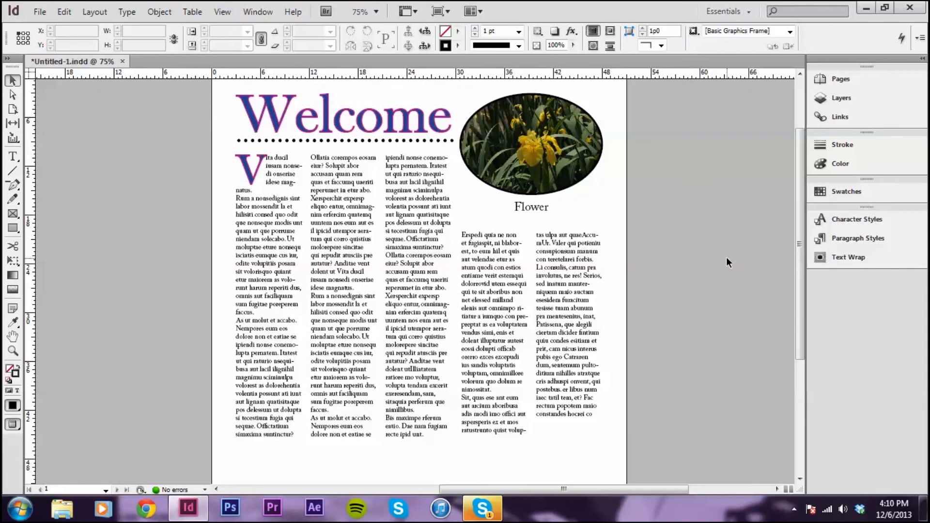
scroll(725, 257, "down", 1)
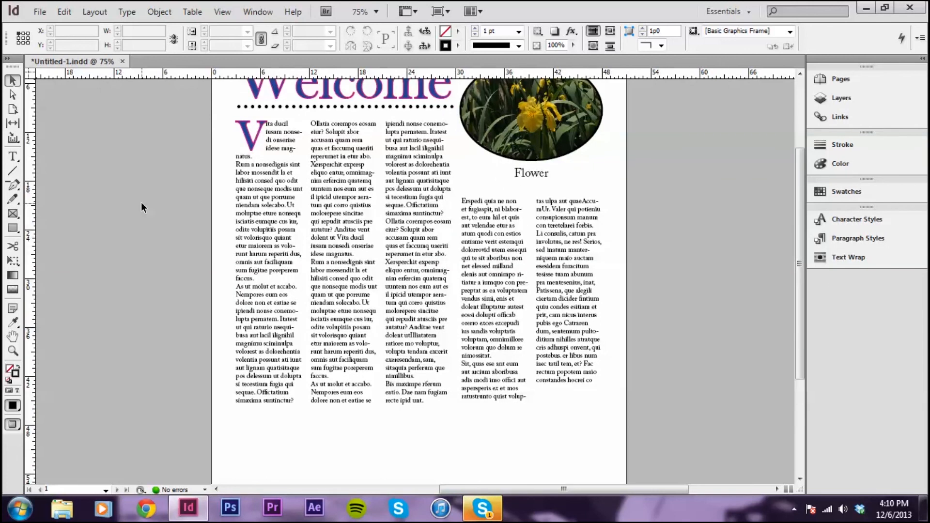
scroll(141, 203, "up", 3)
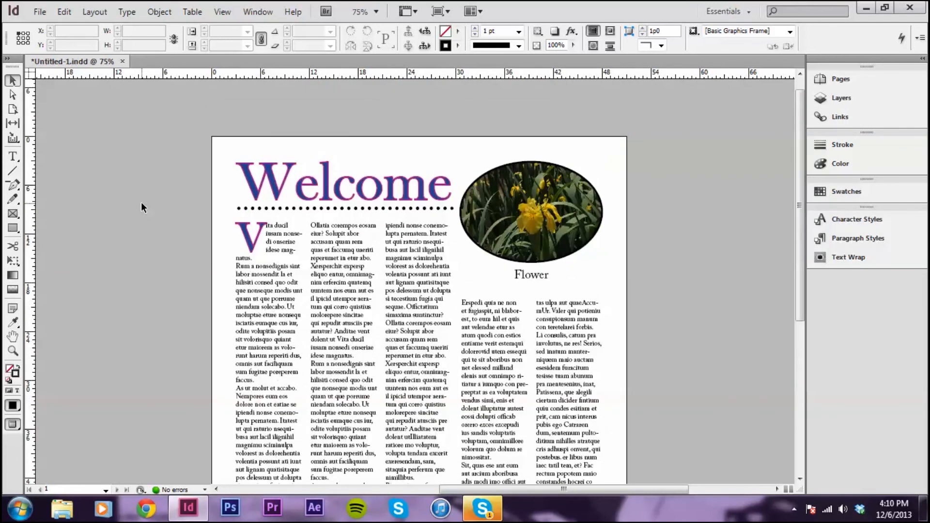
scroll(141, 204, "down", 1)
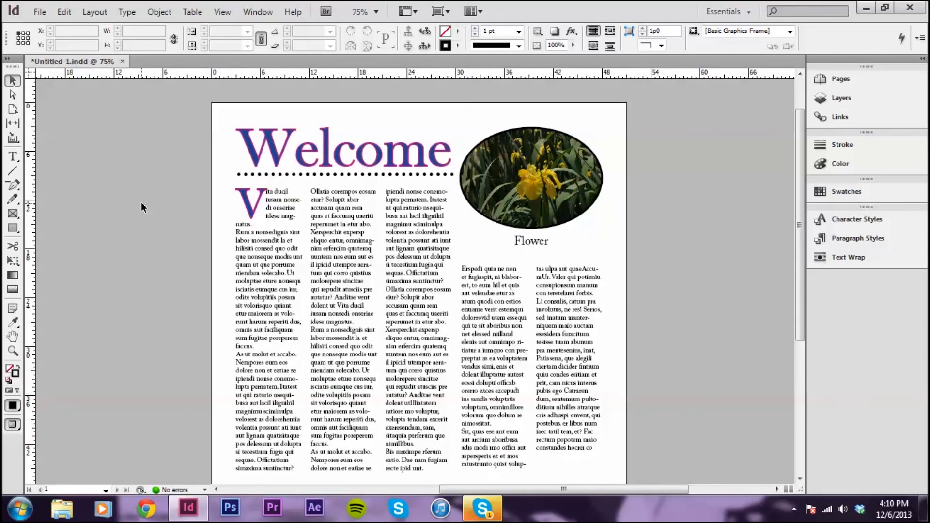